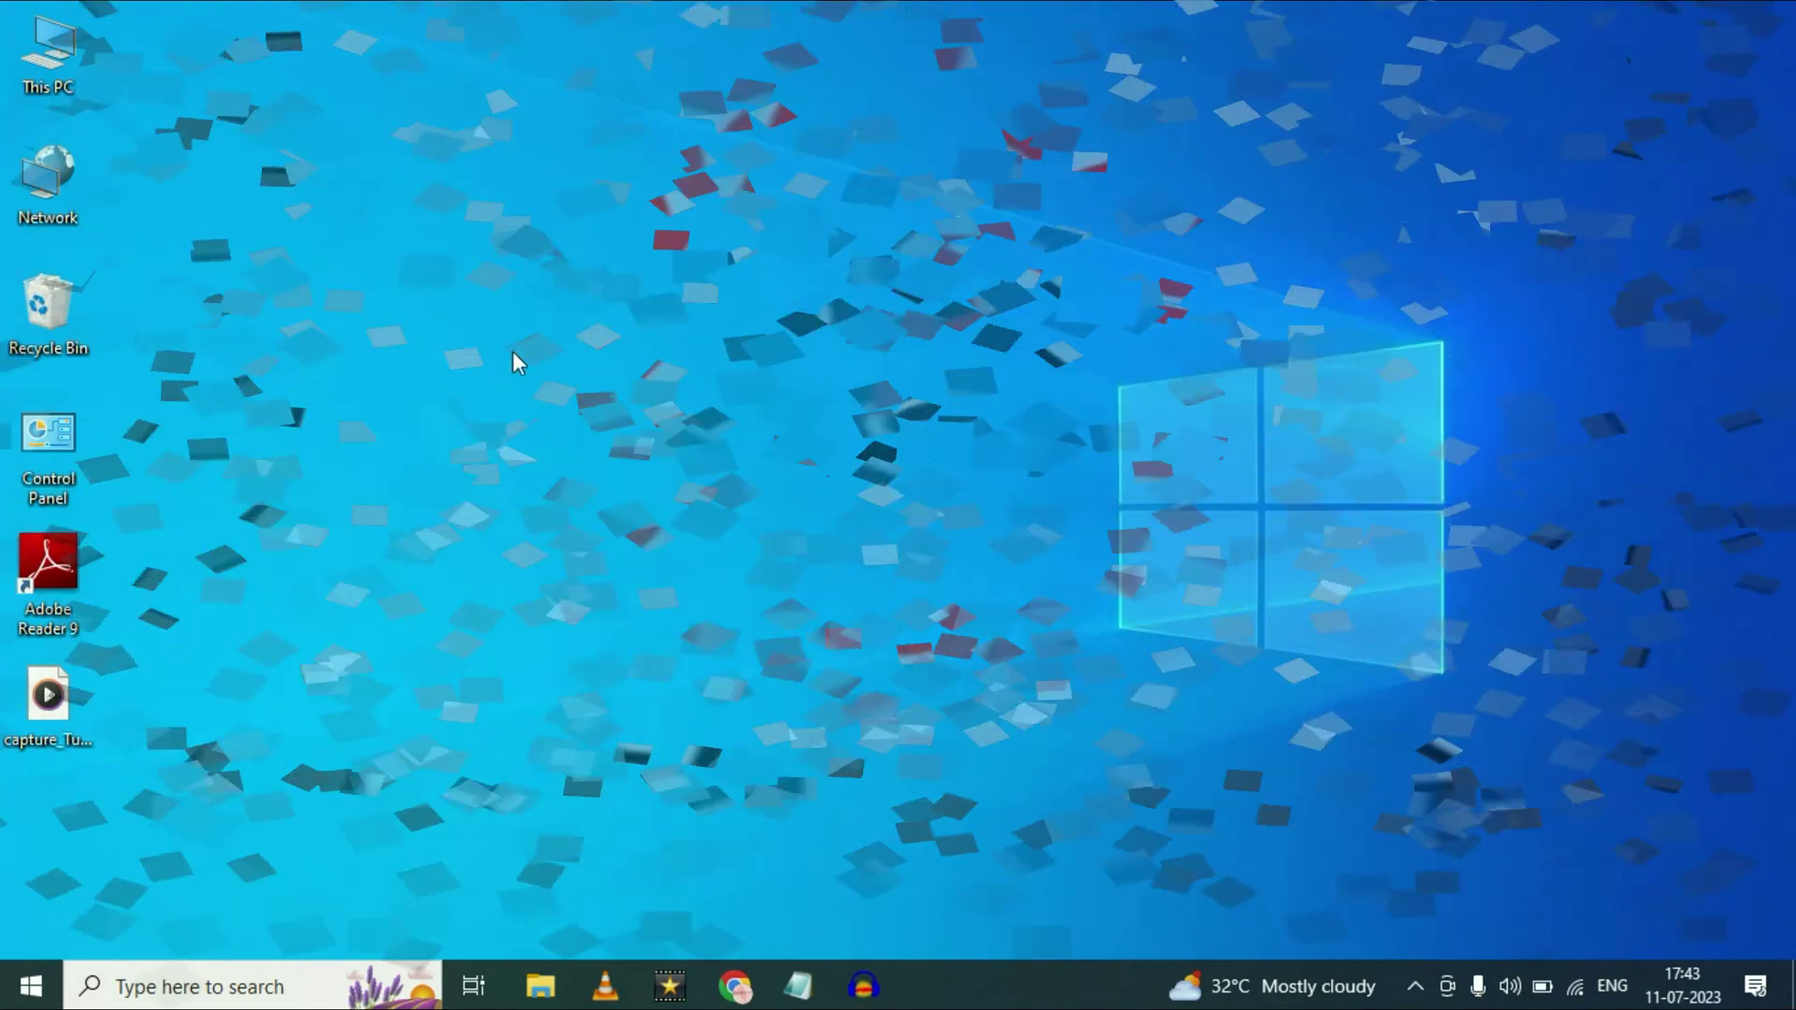
Launch the Camera app to check whether the camera works, and close it again
left_click(31, 985)
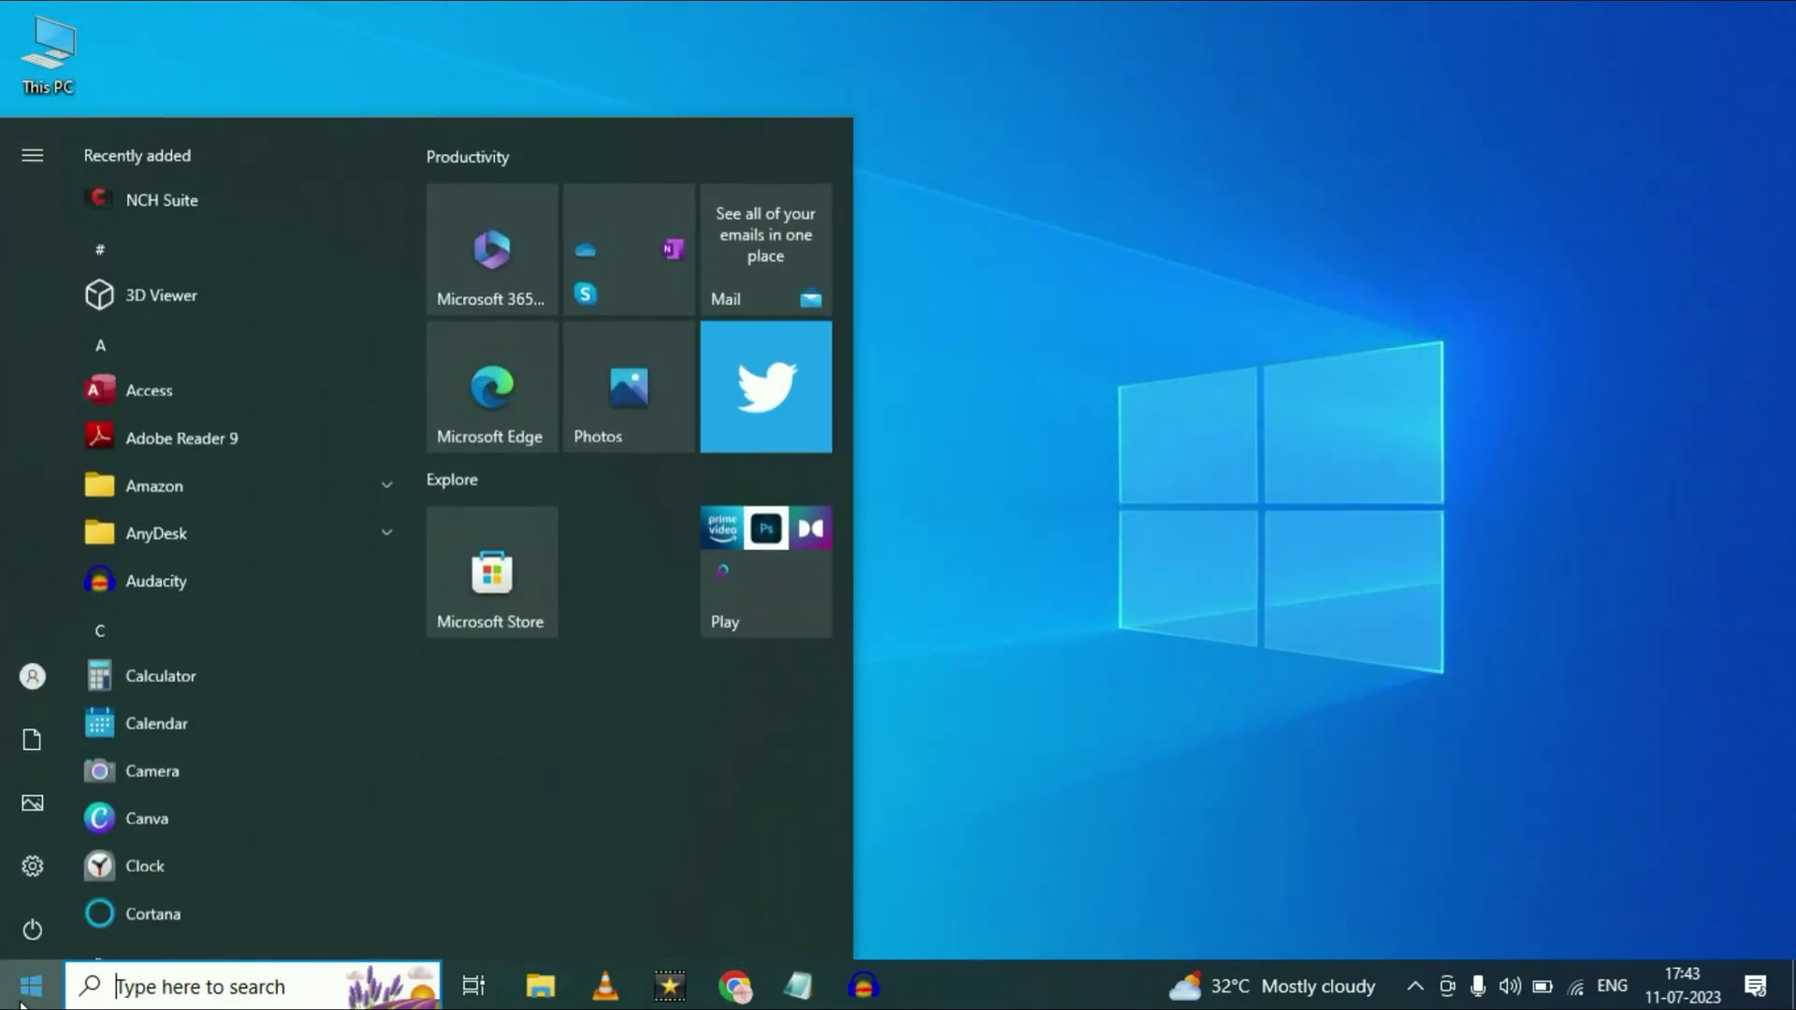
left_click(144, 769)
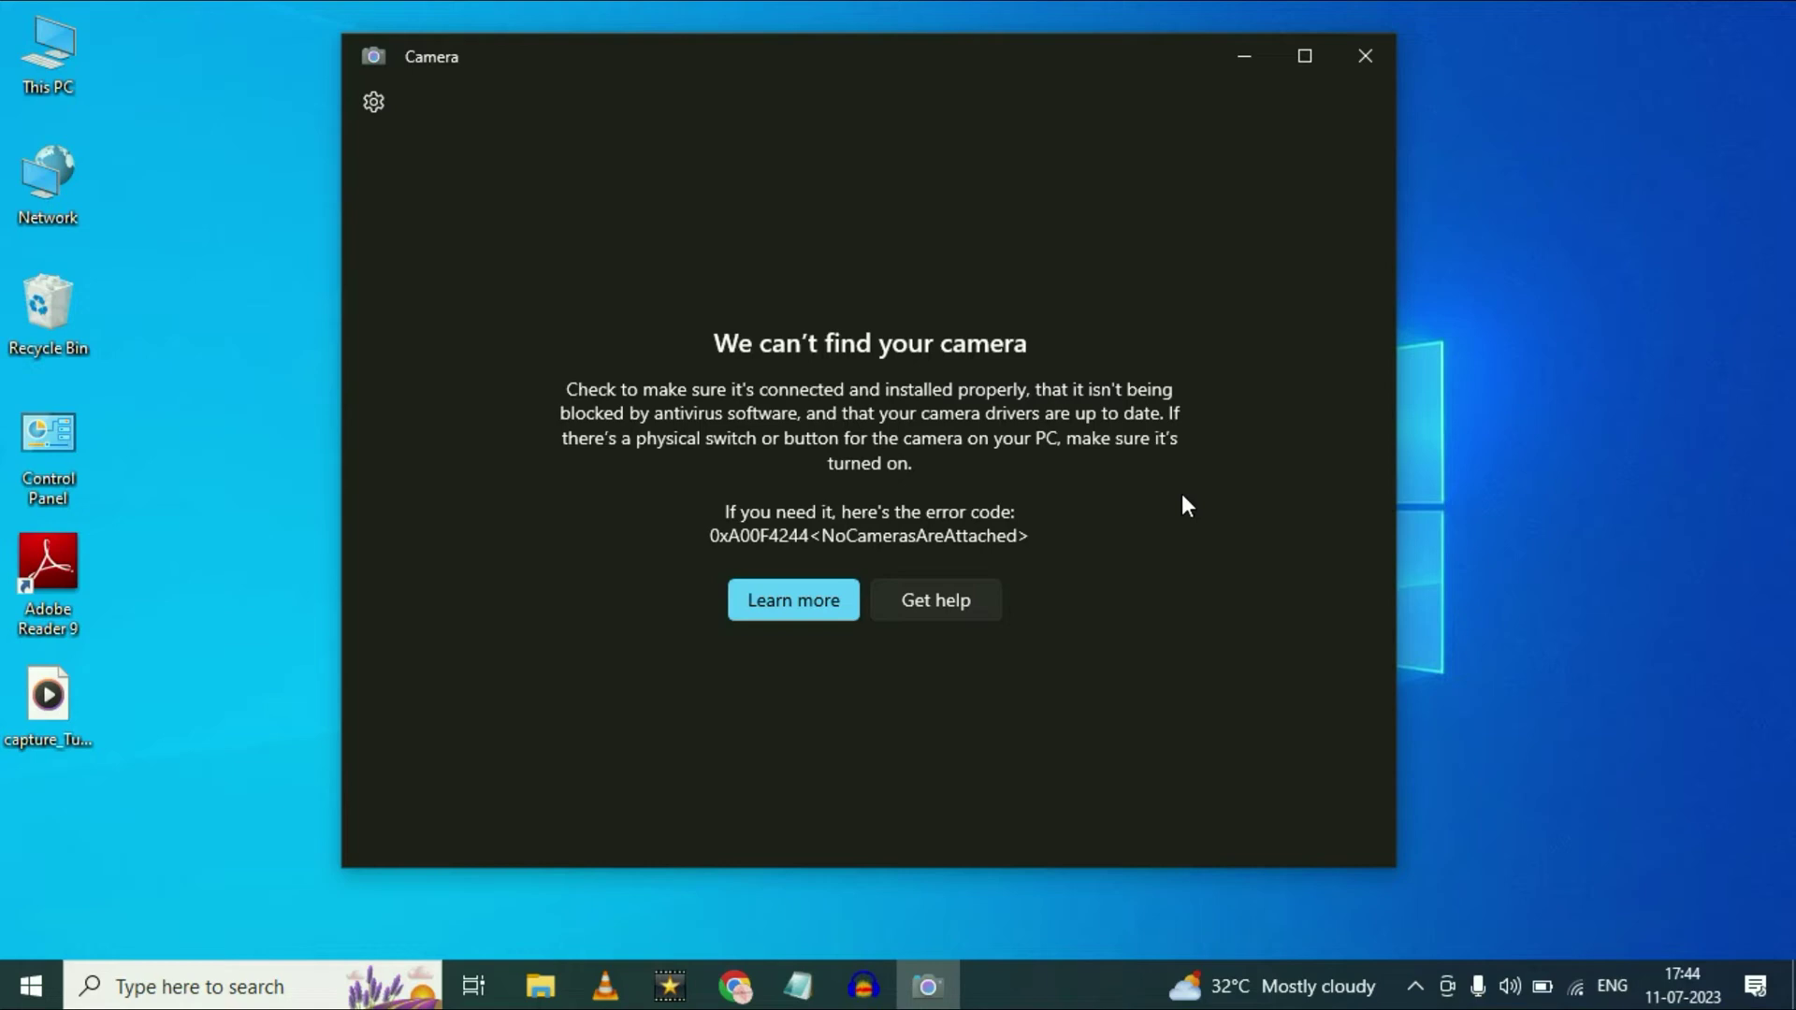
left_click(1366, 59)
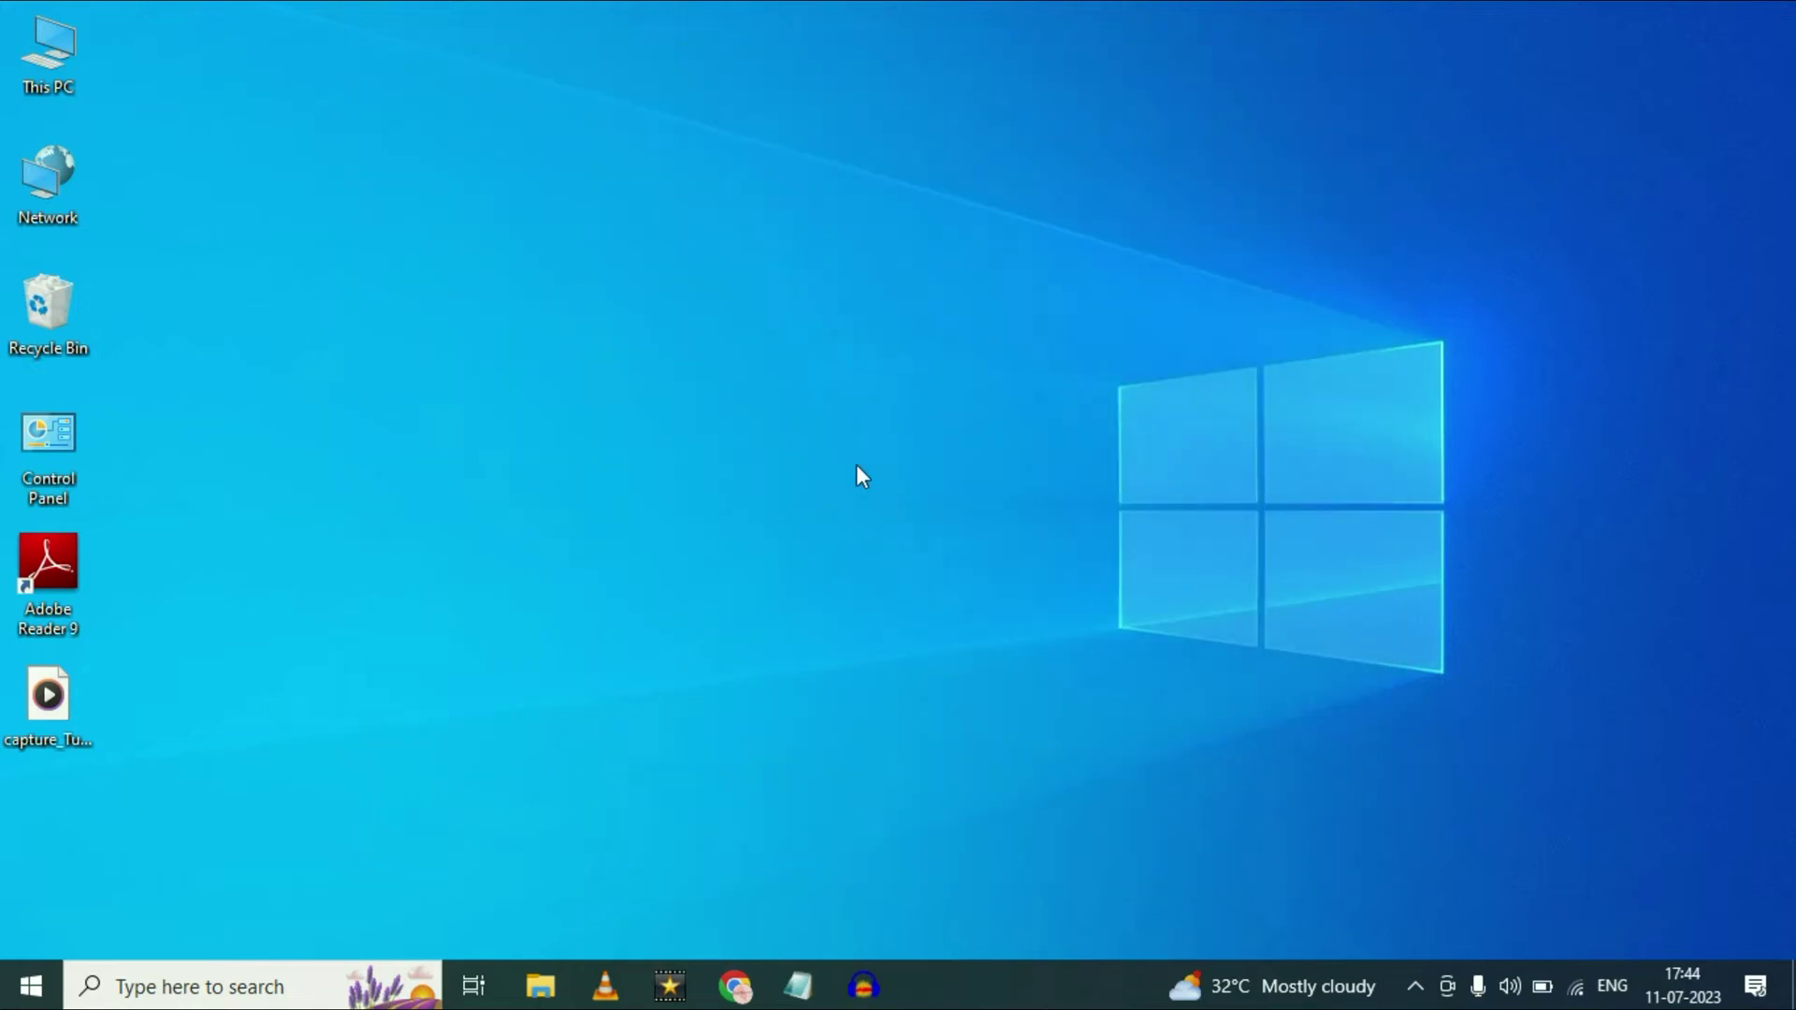
Find the camera privacy settings through a system search and turn on camera access for this device
left_click(231, 995)
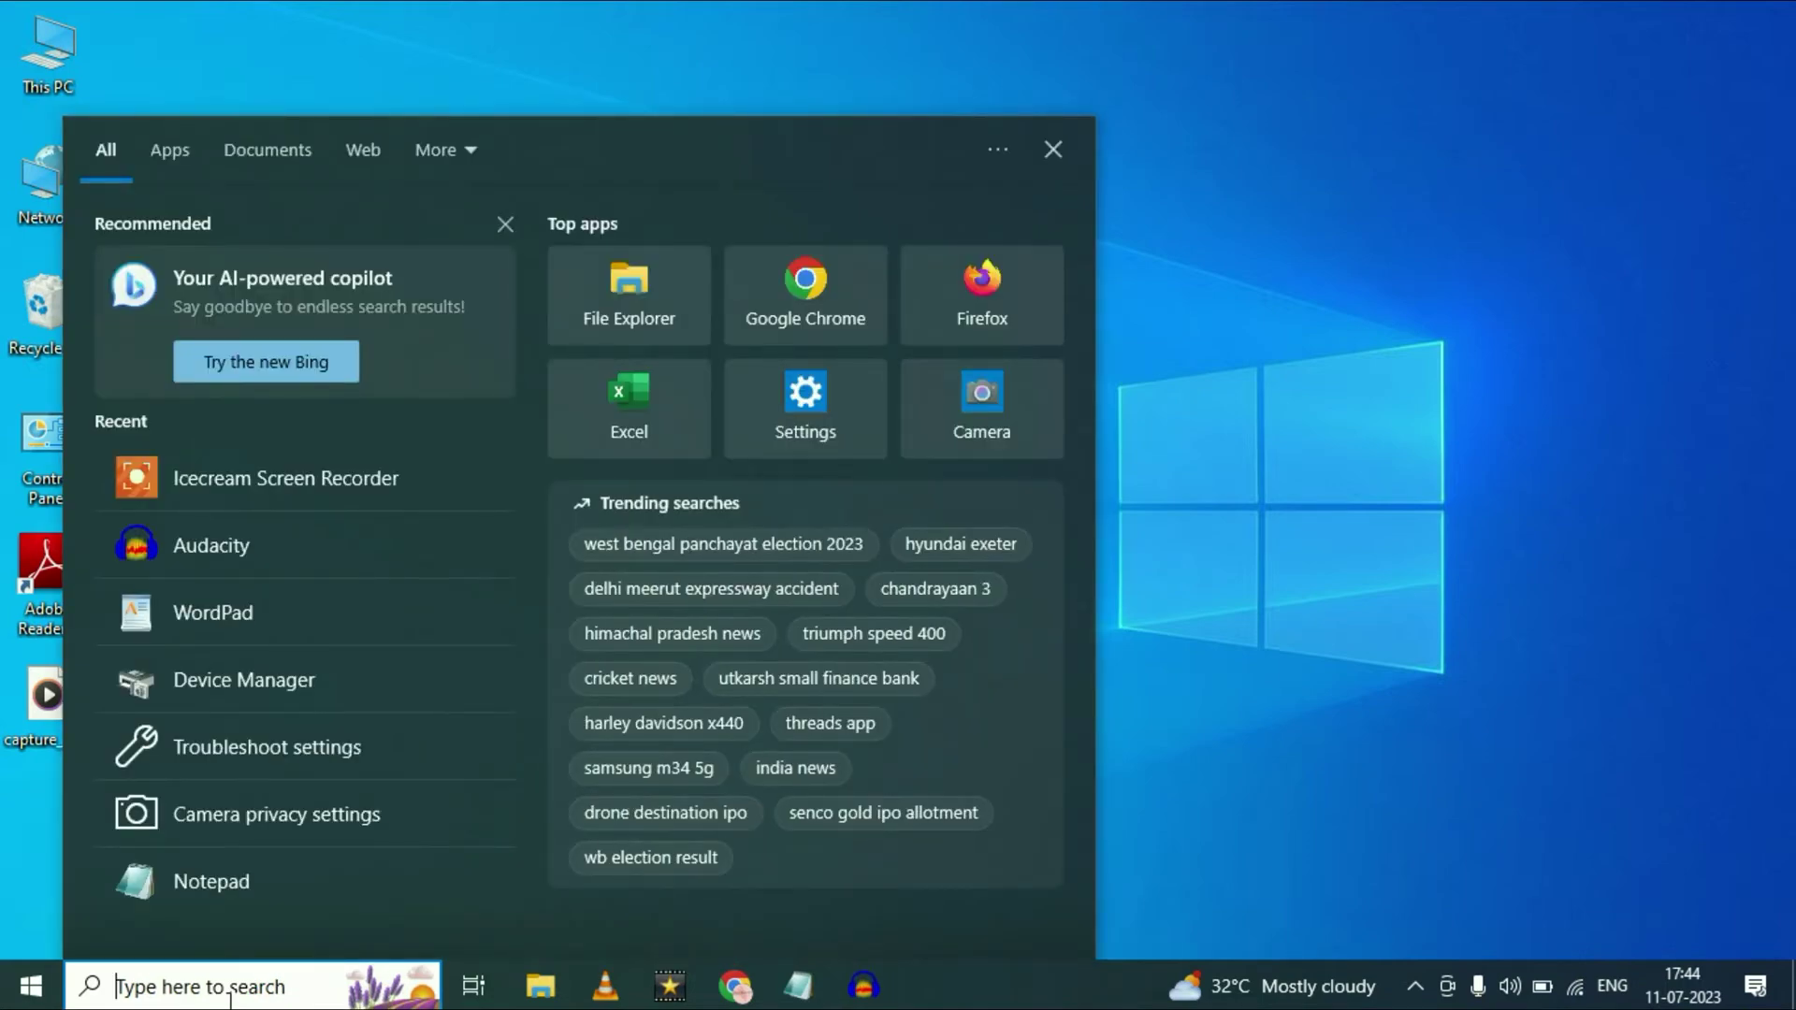
type("camera pr")
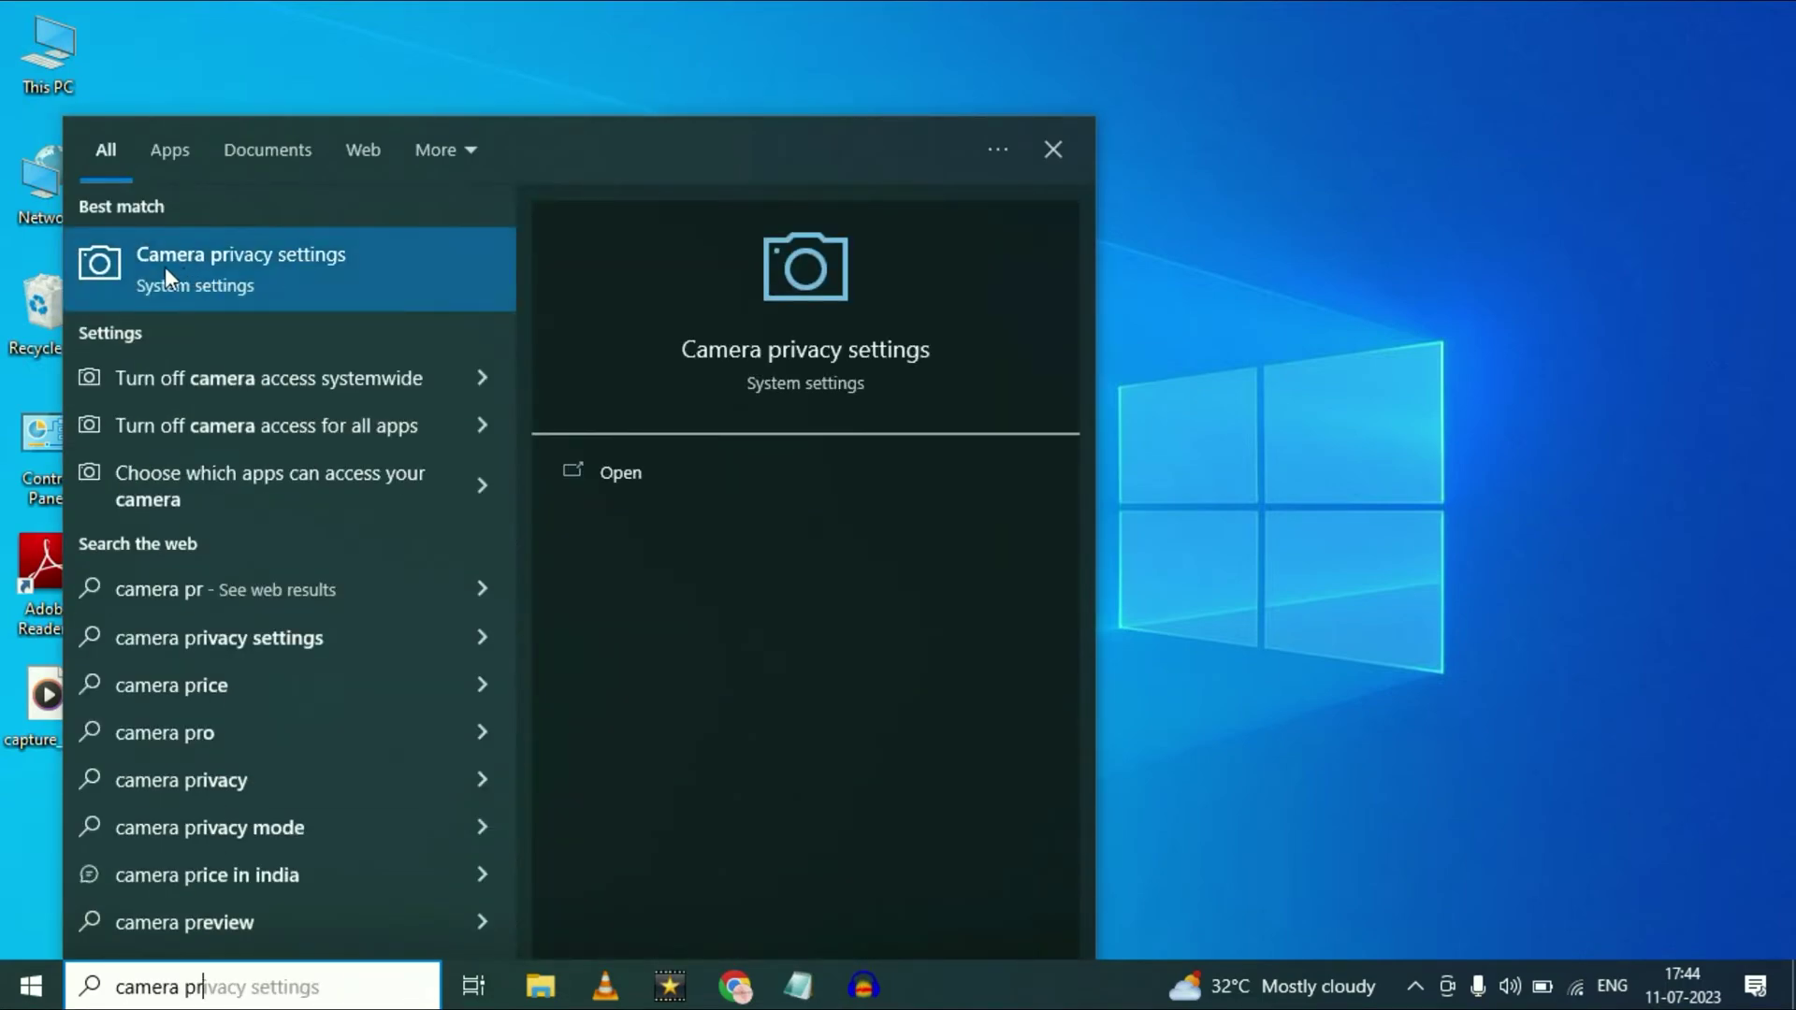
left_click(303, 267)
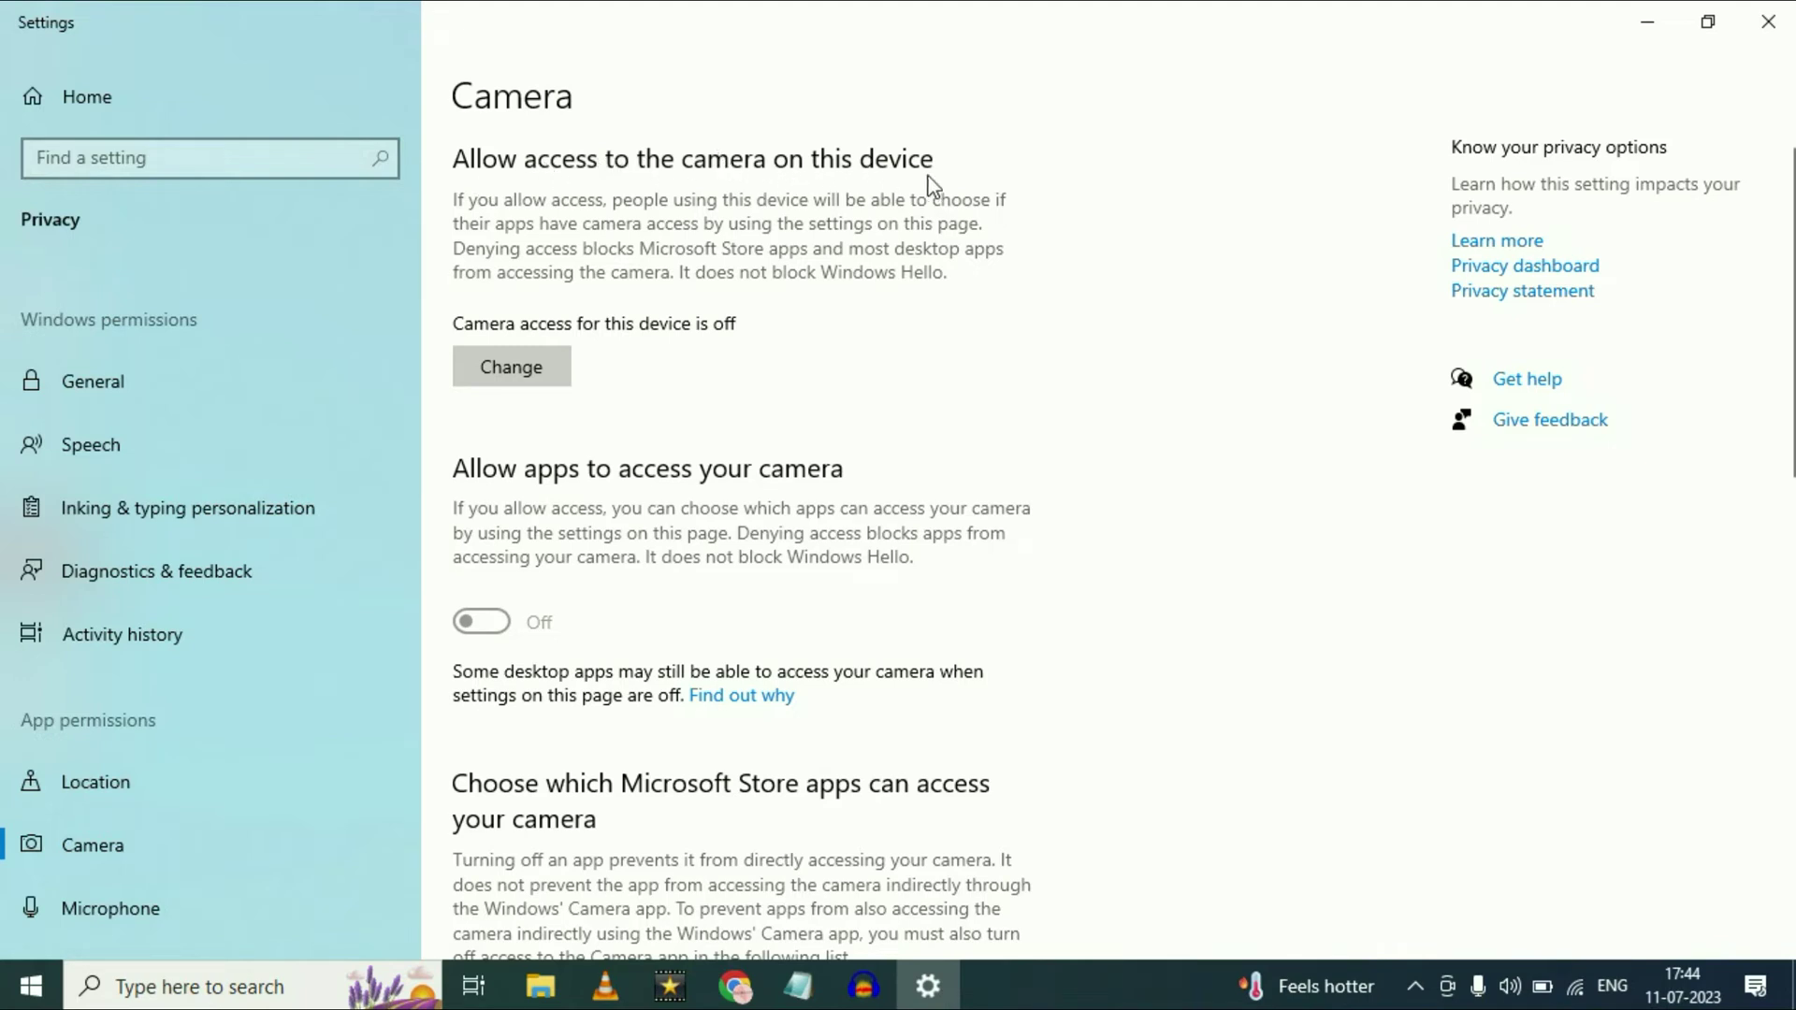
left_click(526, 374)
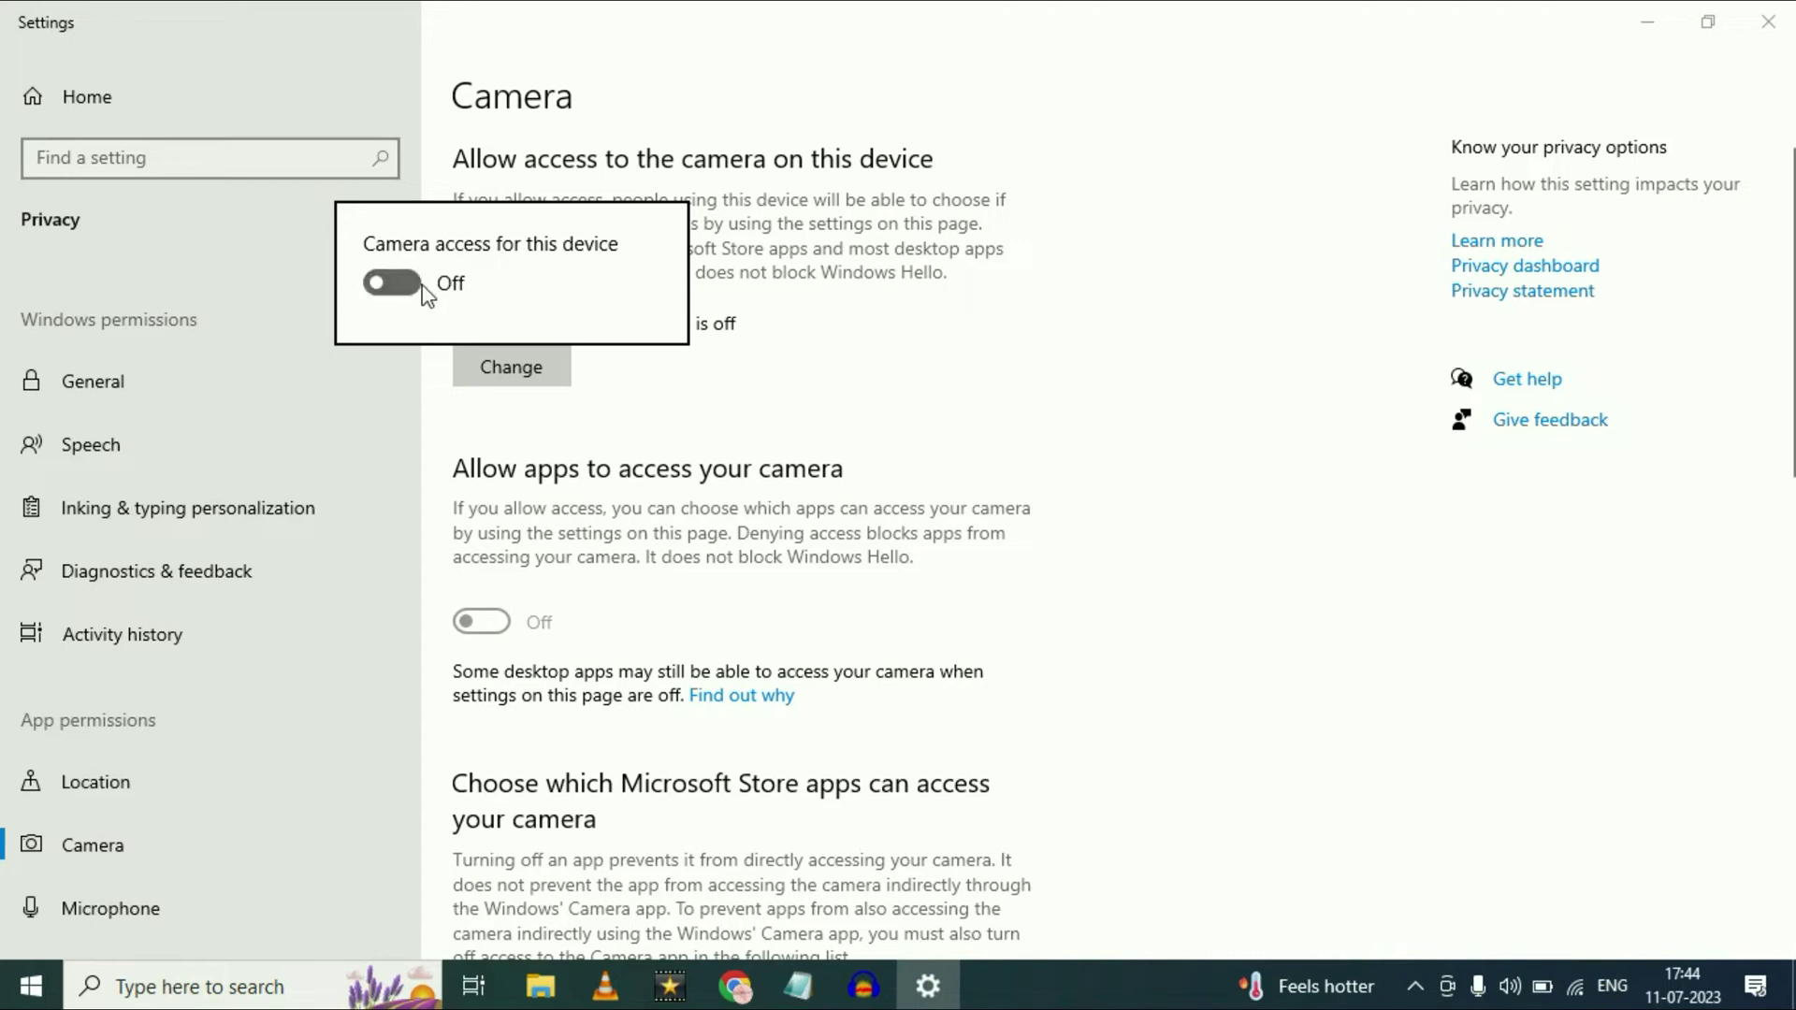
left_click(393, 283)
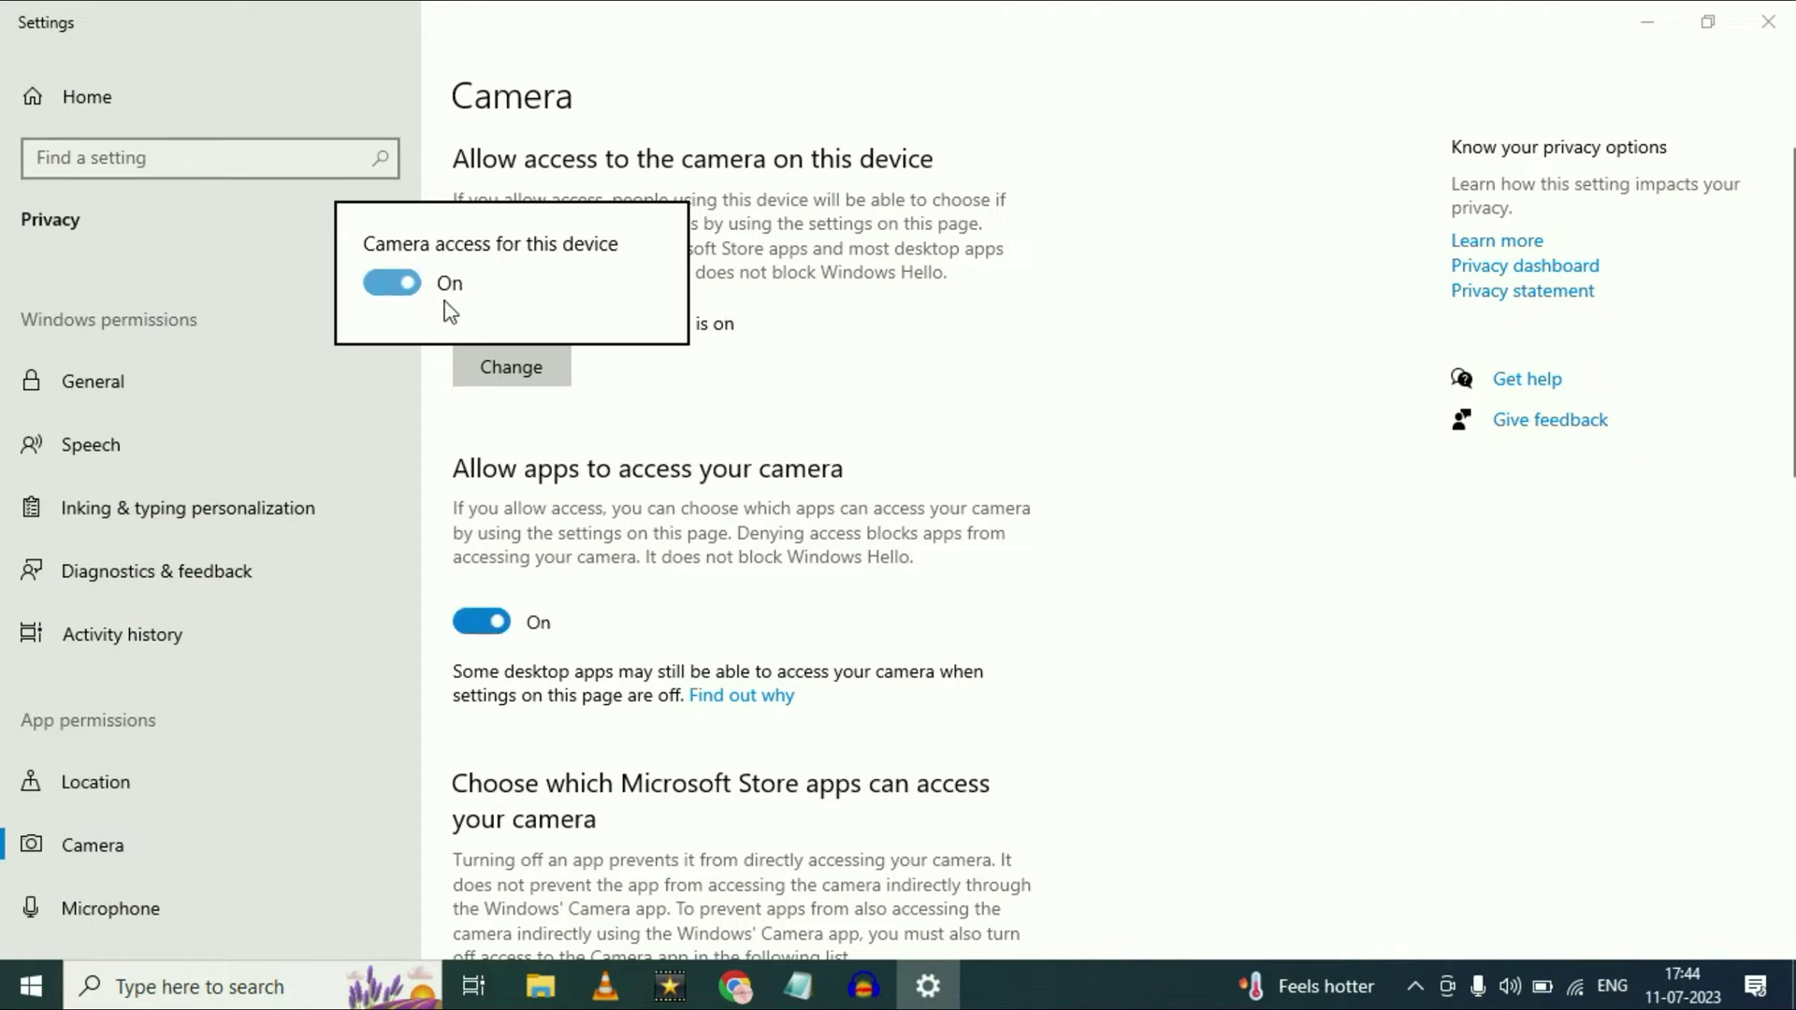
left_click(842, 348)
Switch the Camera app's permission off and back on in the list of Microsoft Store apps
scroll(827, 373, "down", 2)
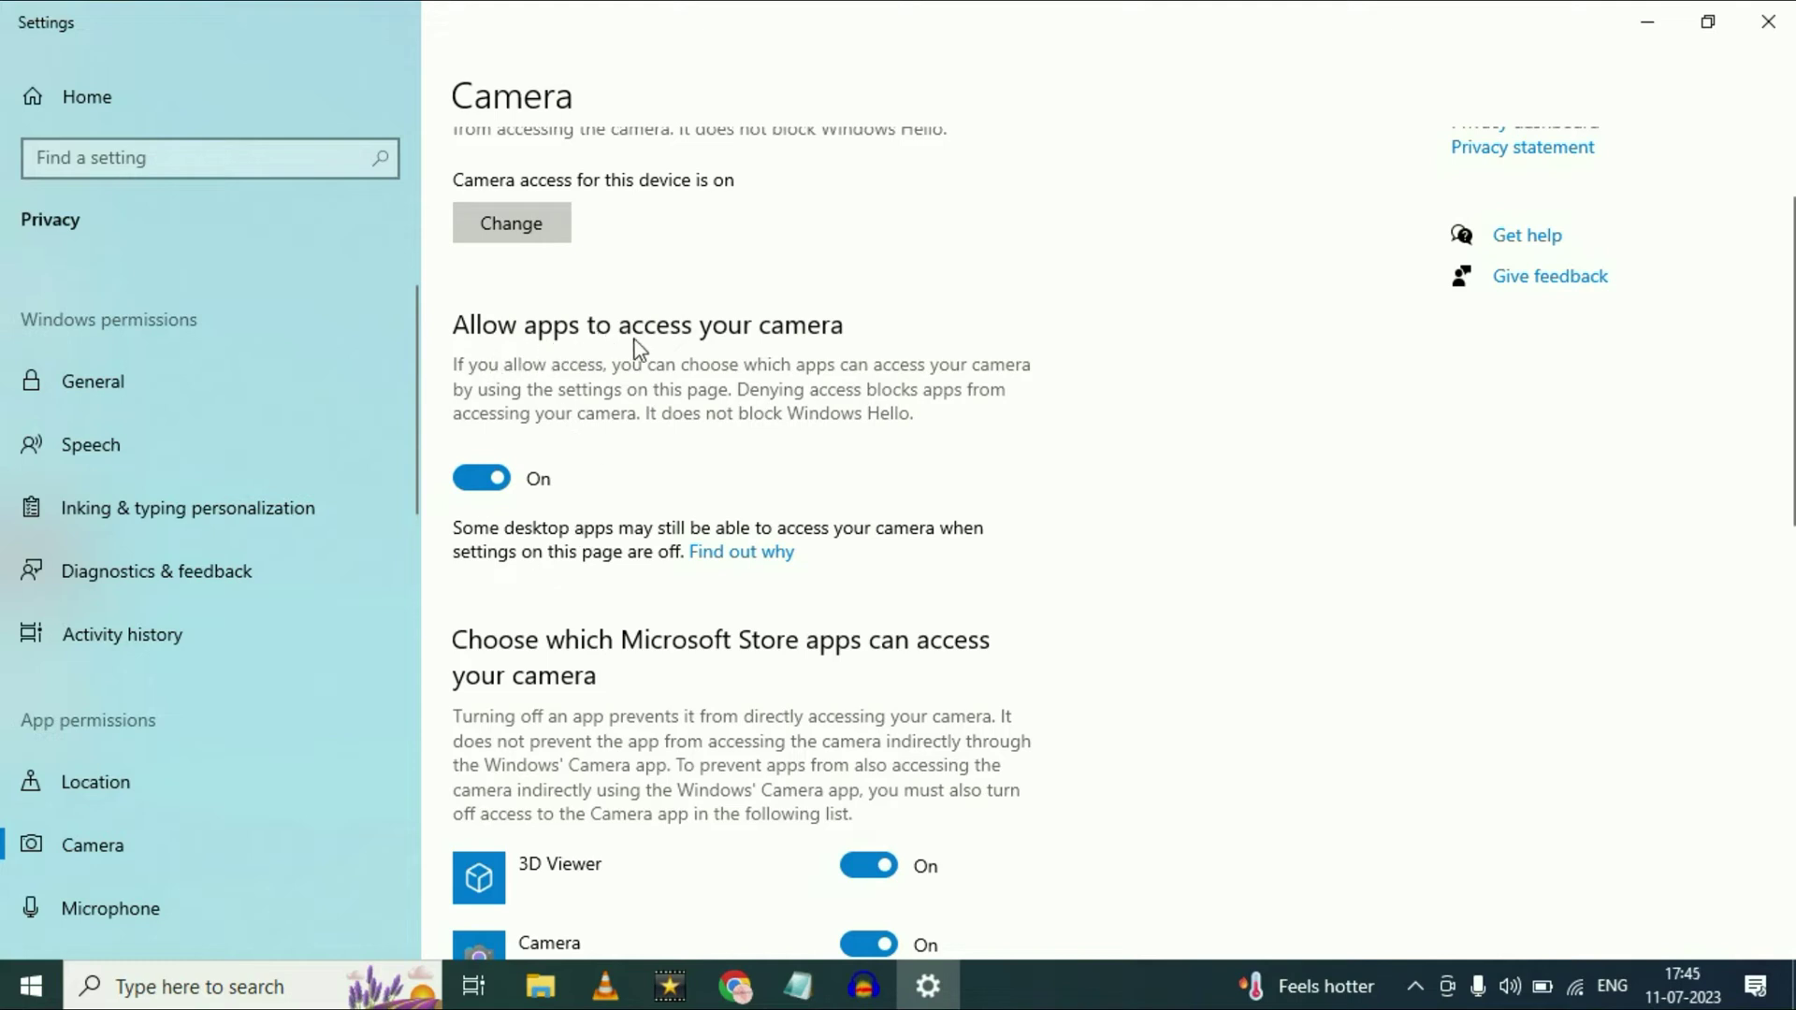
scroll(1023, 481, "down", 4)
left_click(539, 514)
left_click(867, 510)
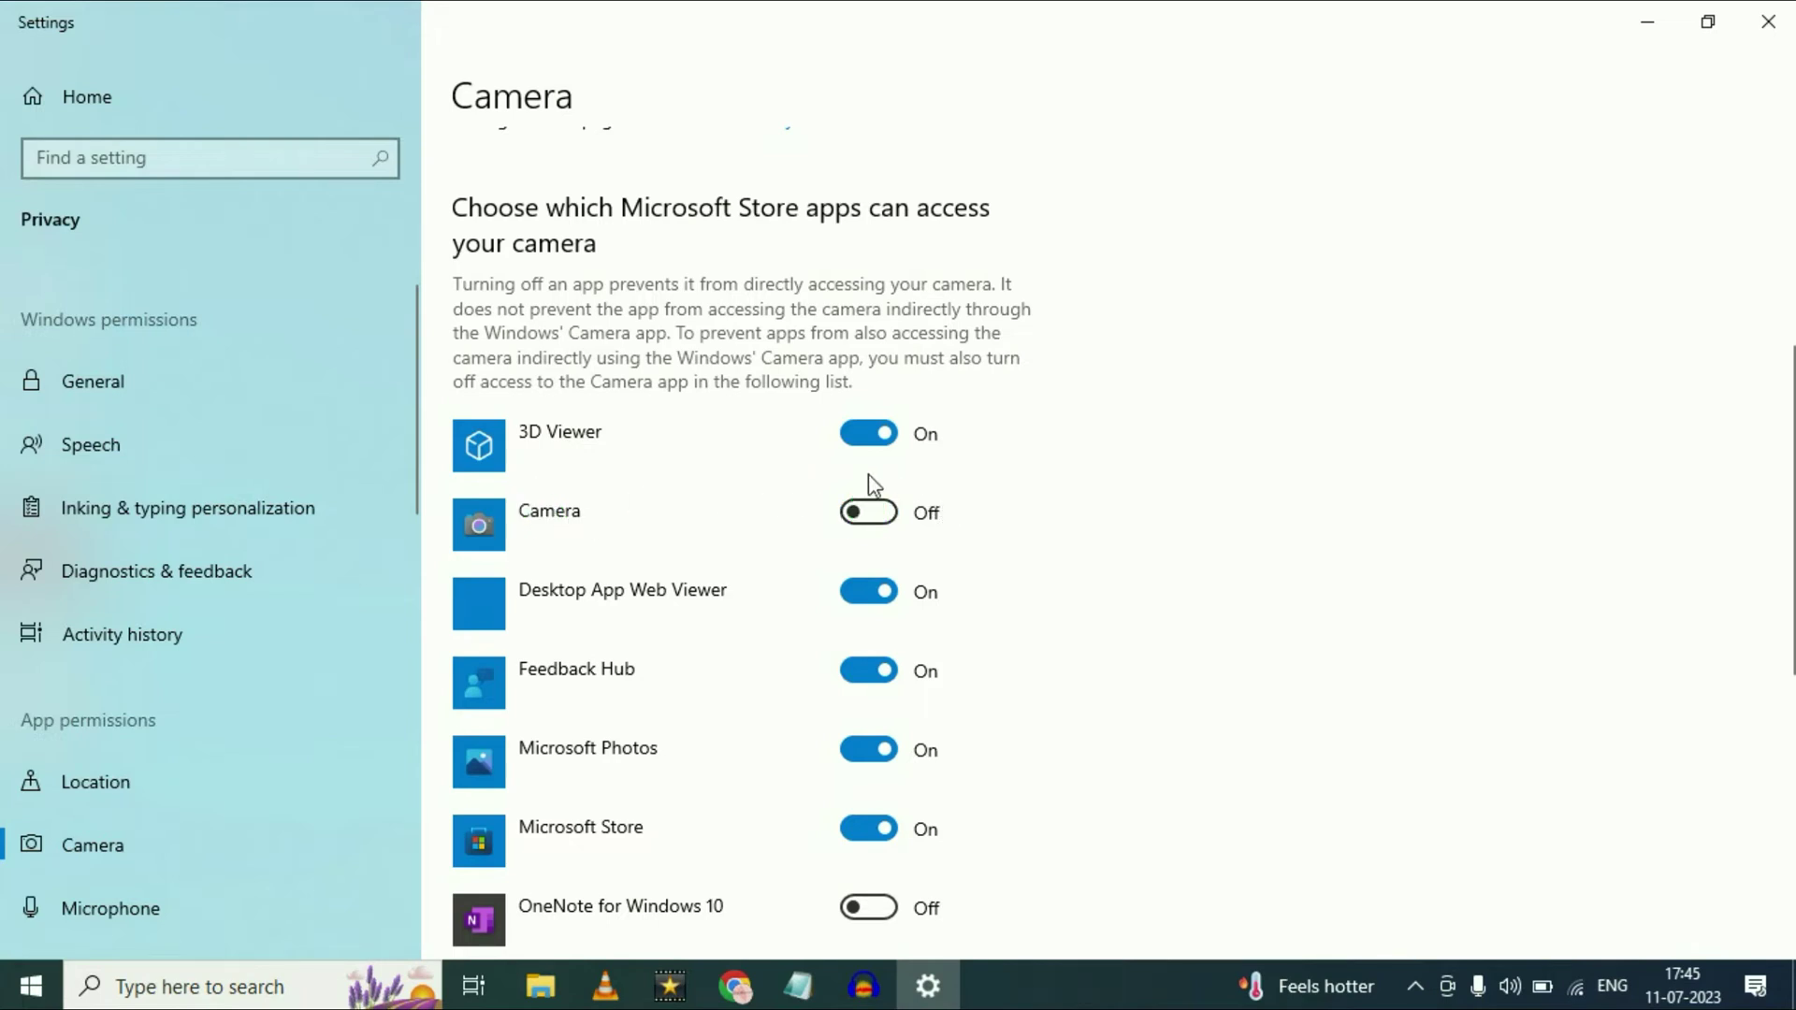
left_click(870, 515)
Switch Skype's camera permission off and back on in the list of Microsoft Store apps
scroll(1045, 496, "down", 3)
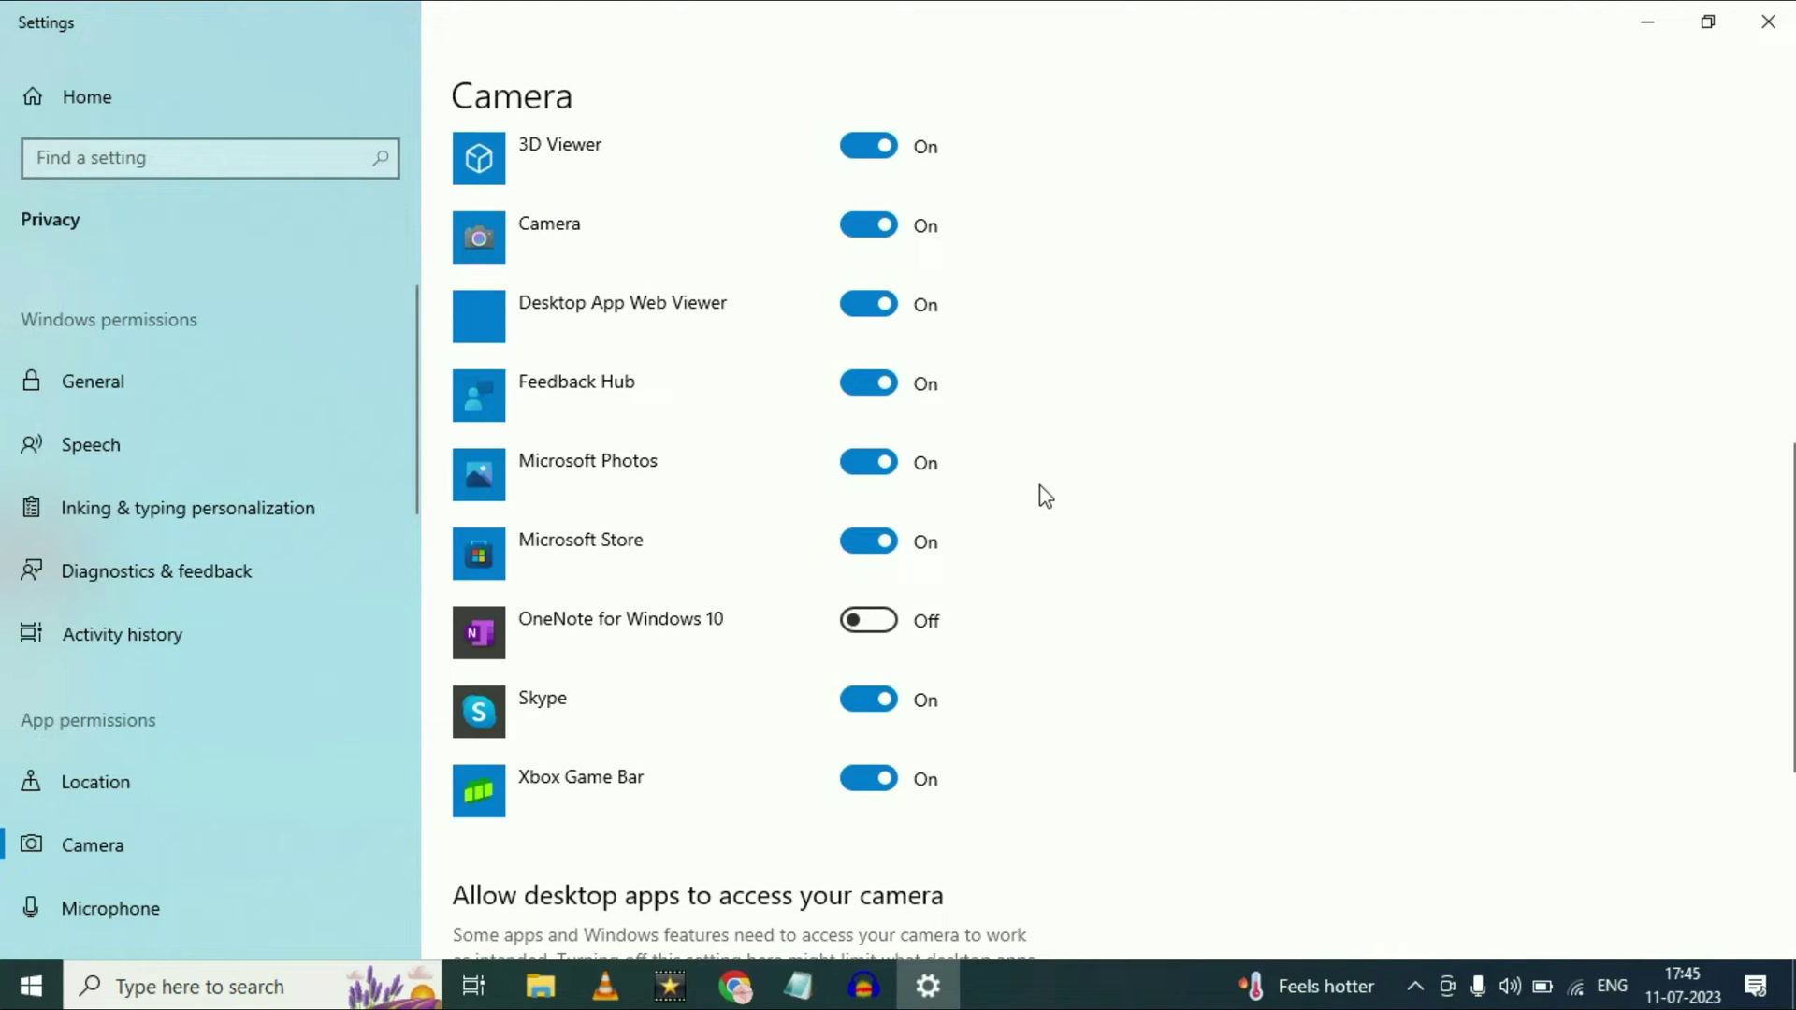
scroll(1044, 496, "down", 3)
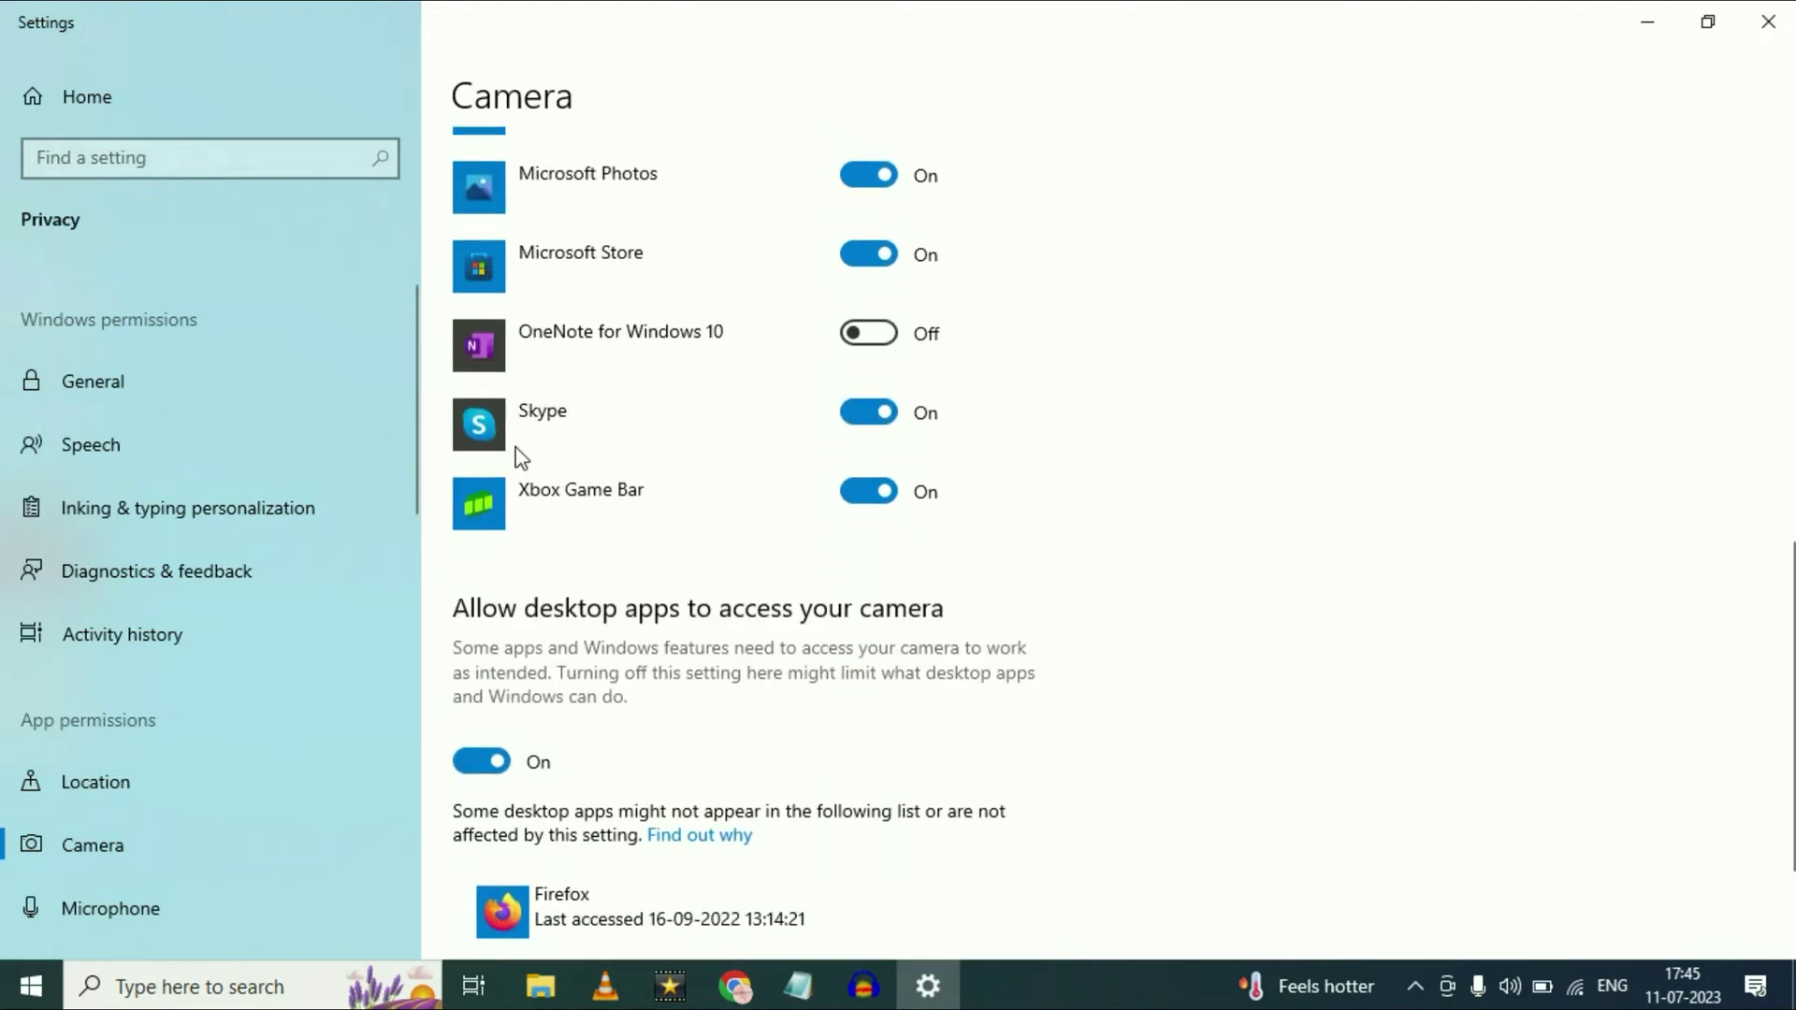
left_click(870, 416)
left_click(879, 418)
Review the camera permissions for desktop apps and Microsoft Store apps, and close Settings
scroll(916, 551, "down", 3)
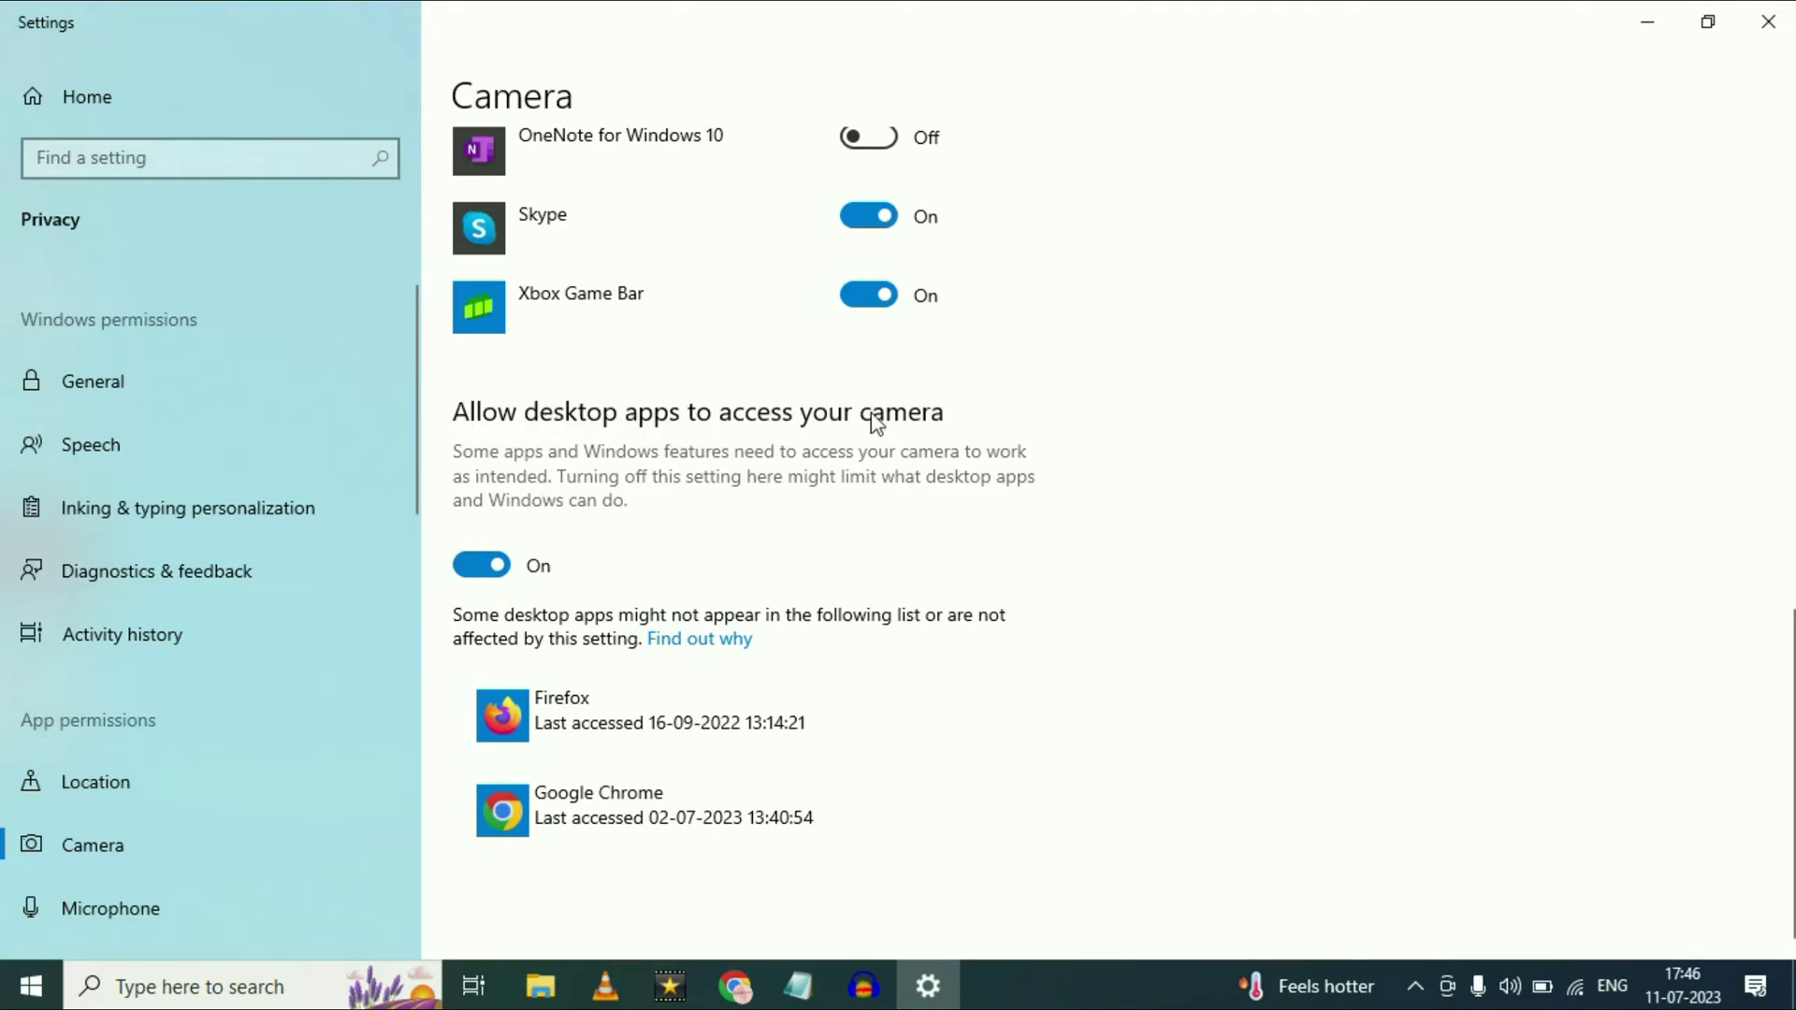
scroll(1220, 617, "up", 5)
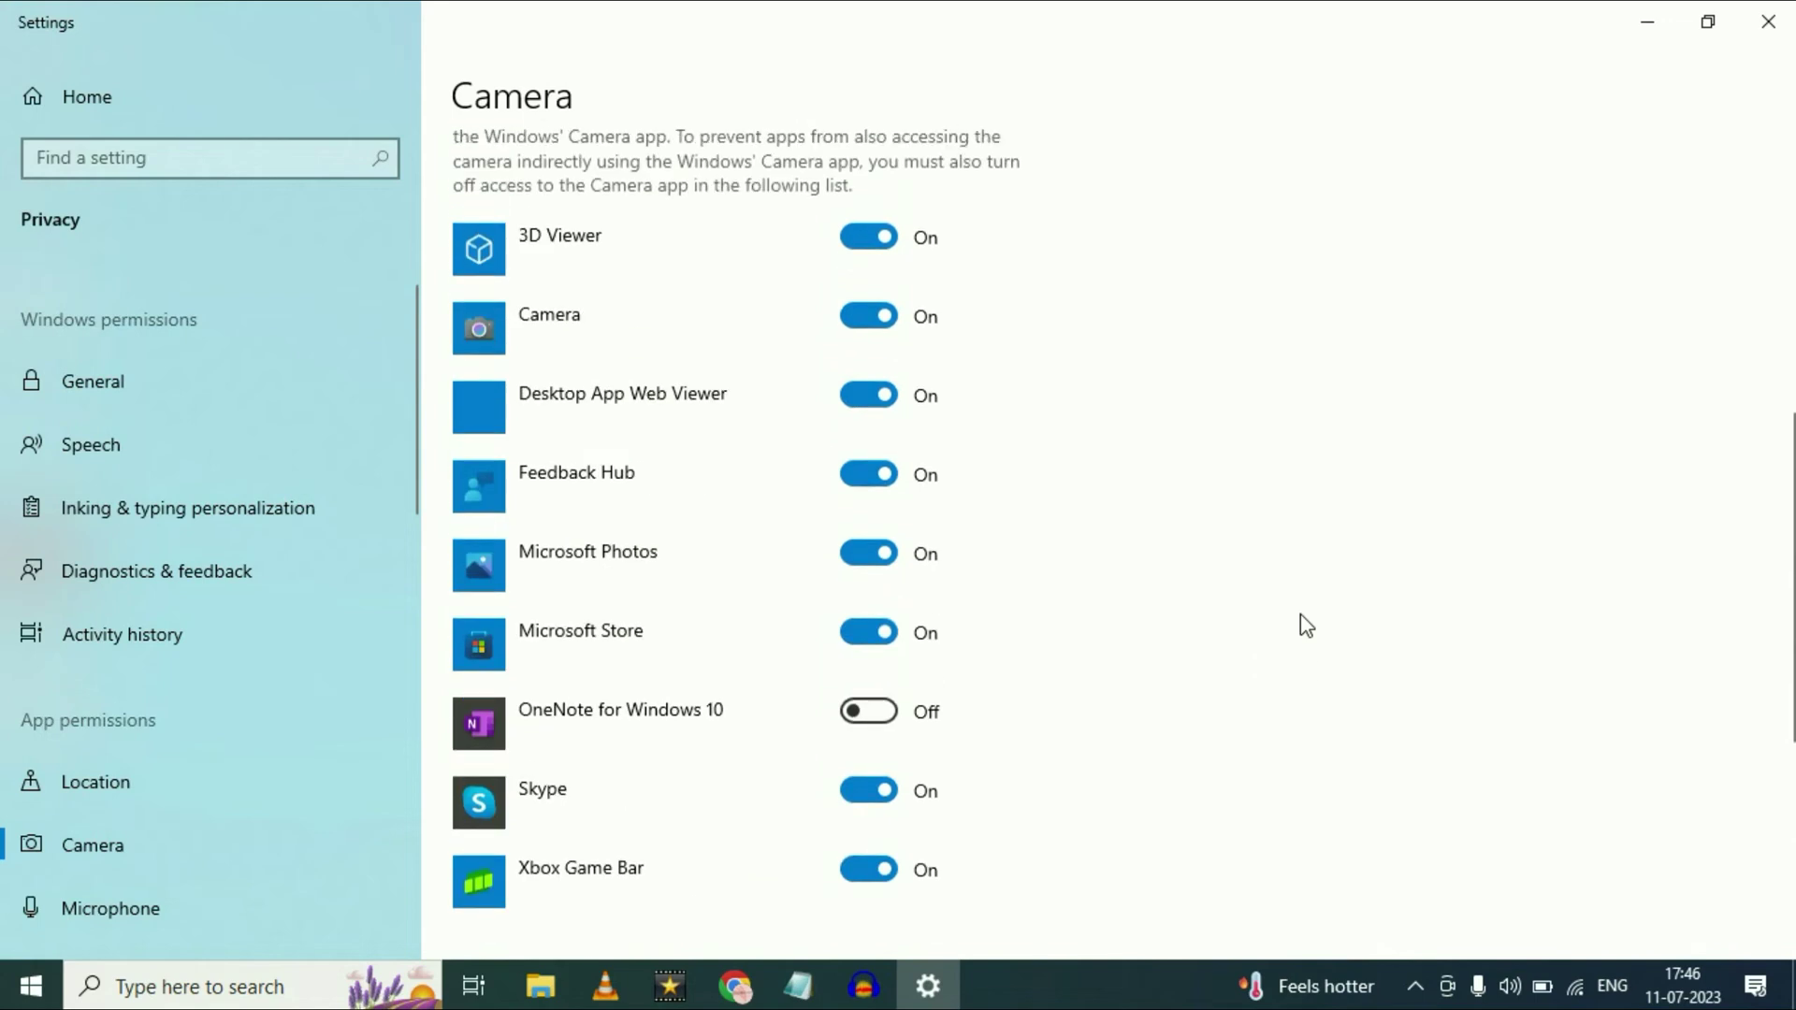
scroll(1301, 614, "down", 3)
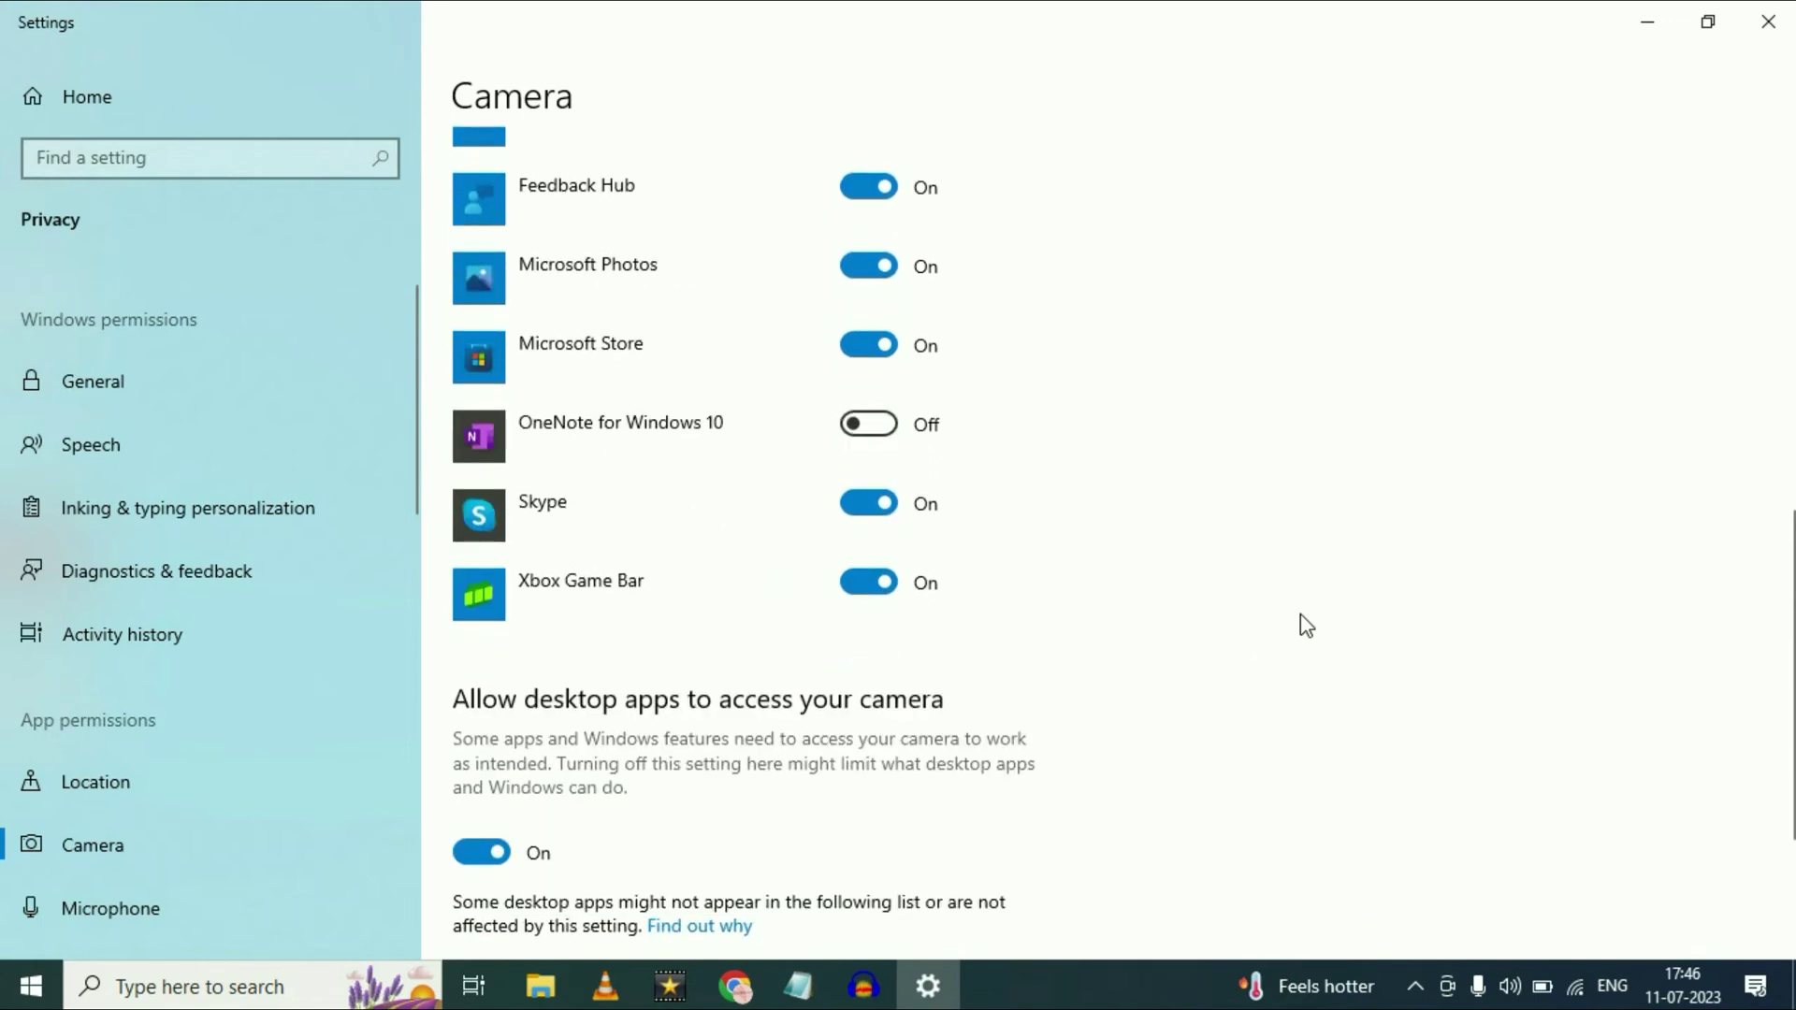
scroll(1300, 614, "up", 12)
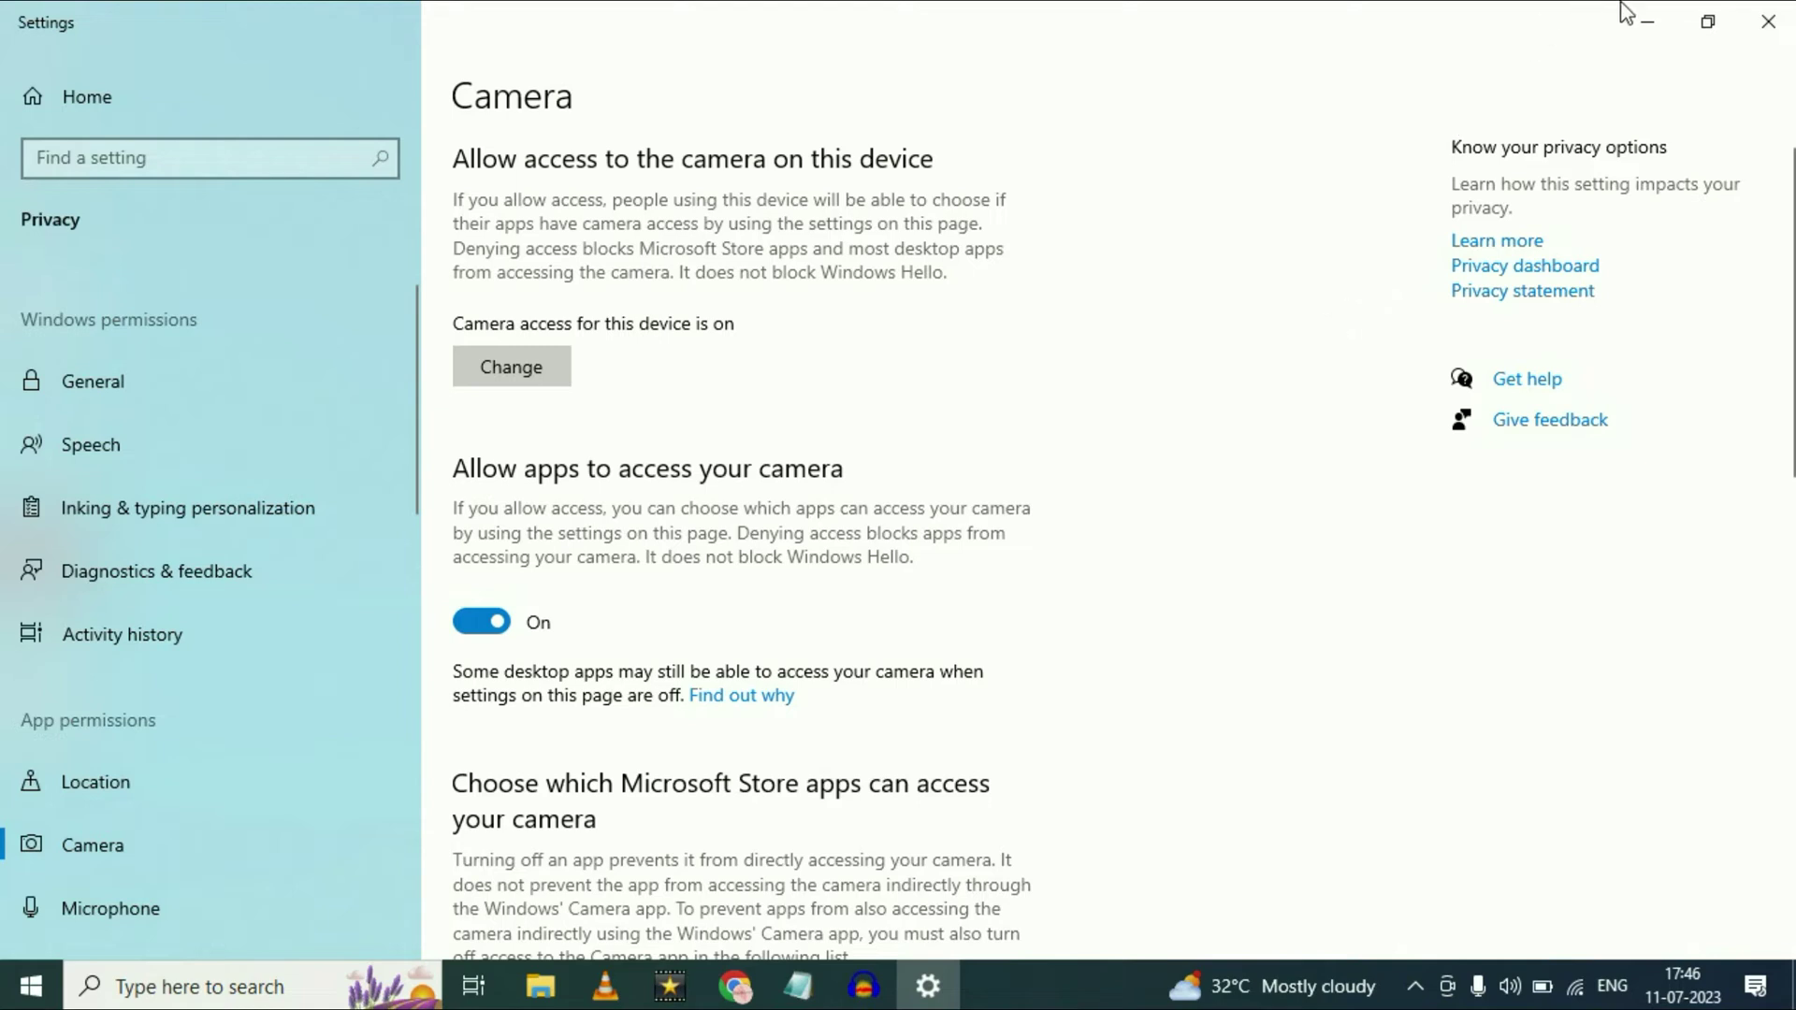
left_click(1766, 18)
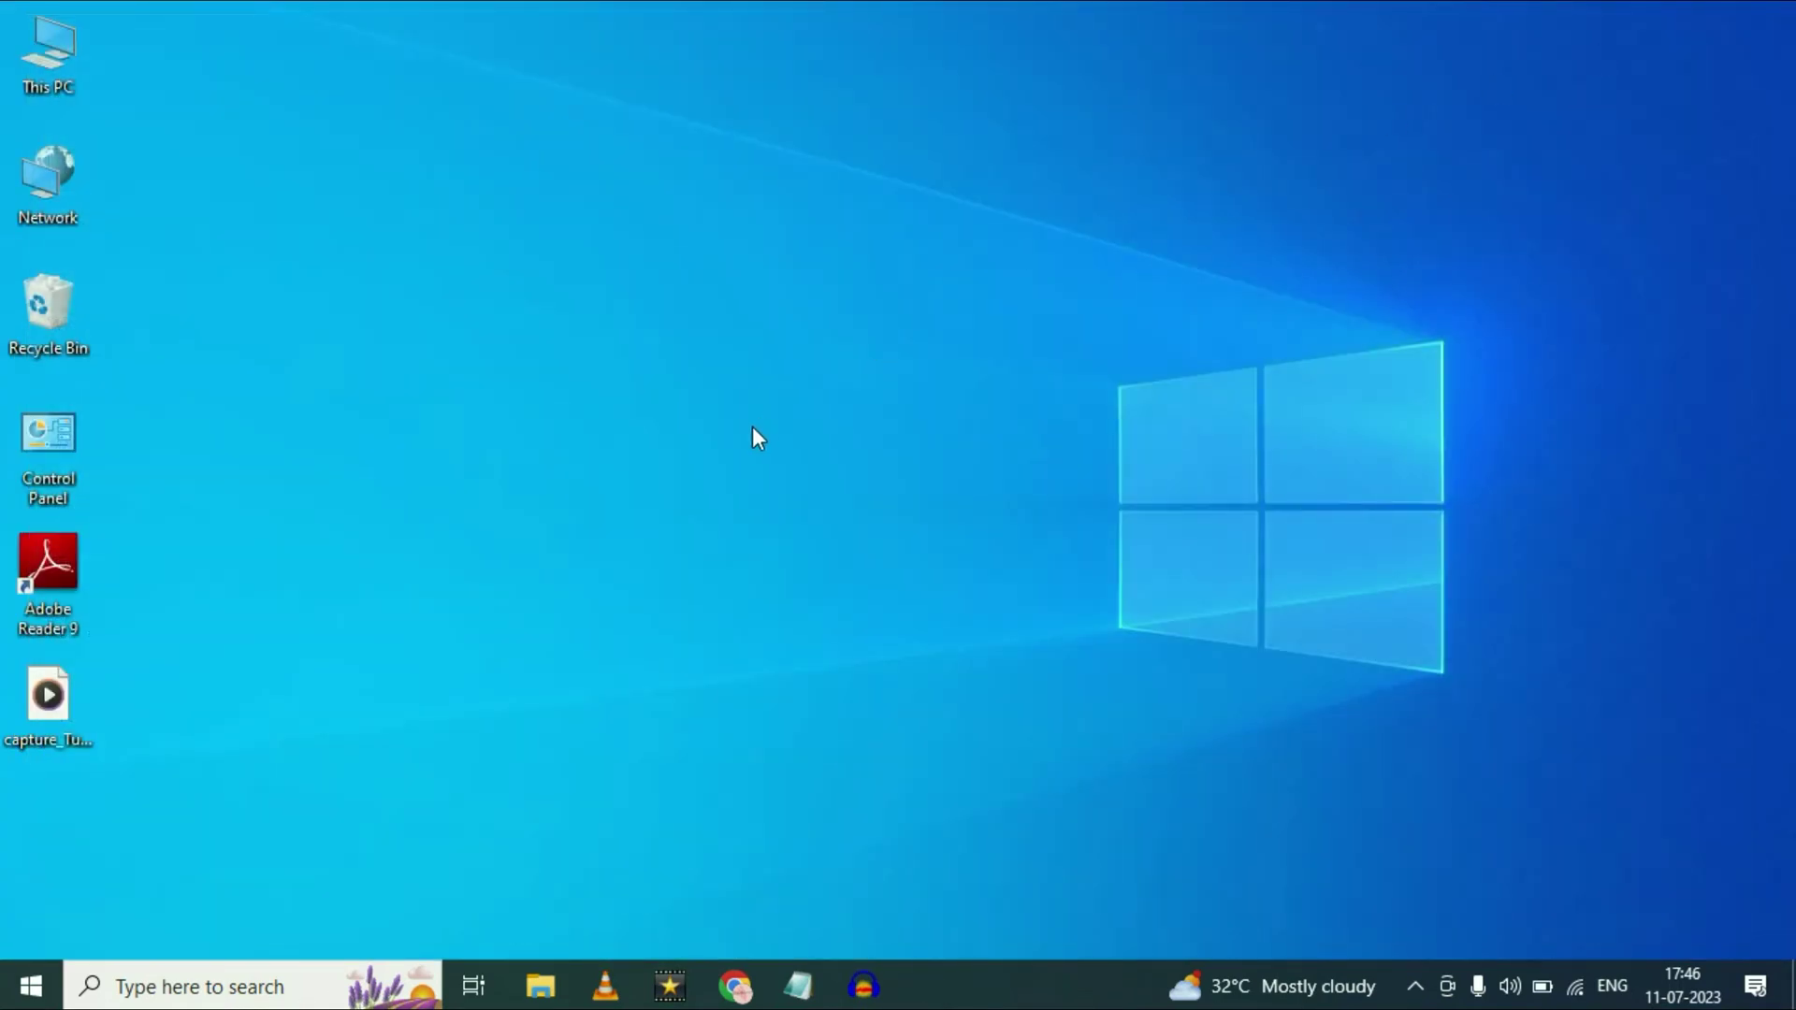
Search the system for the Troubleshoot settings and open the list of additional troubleshooters
left_click(145, 986)
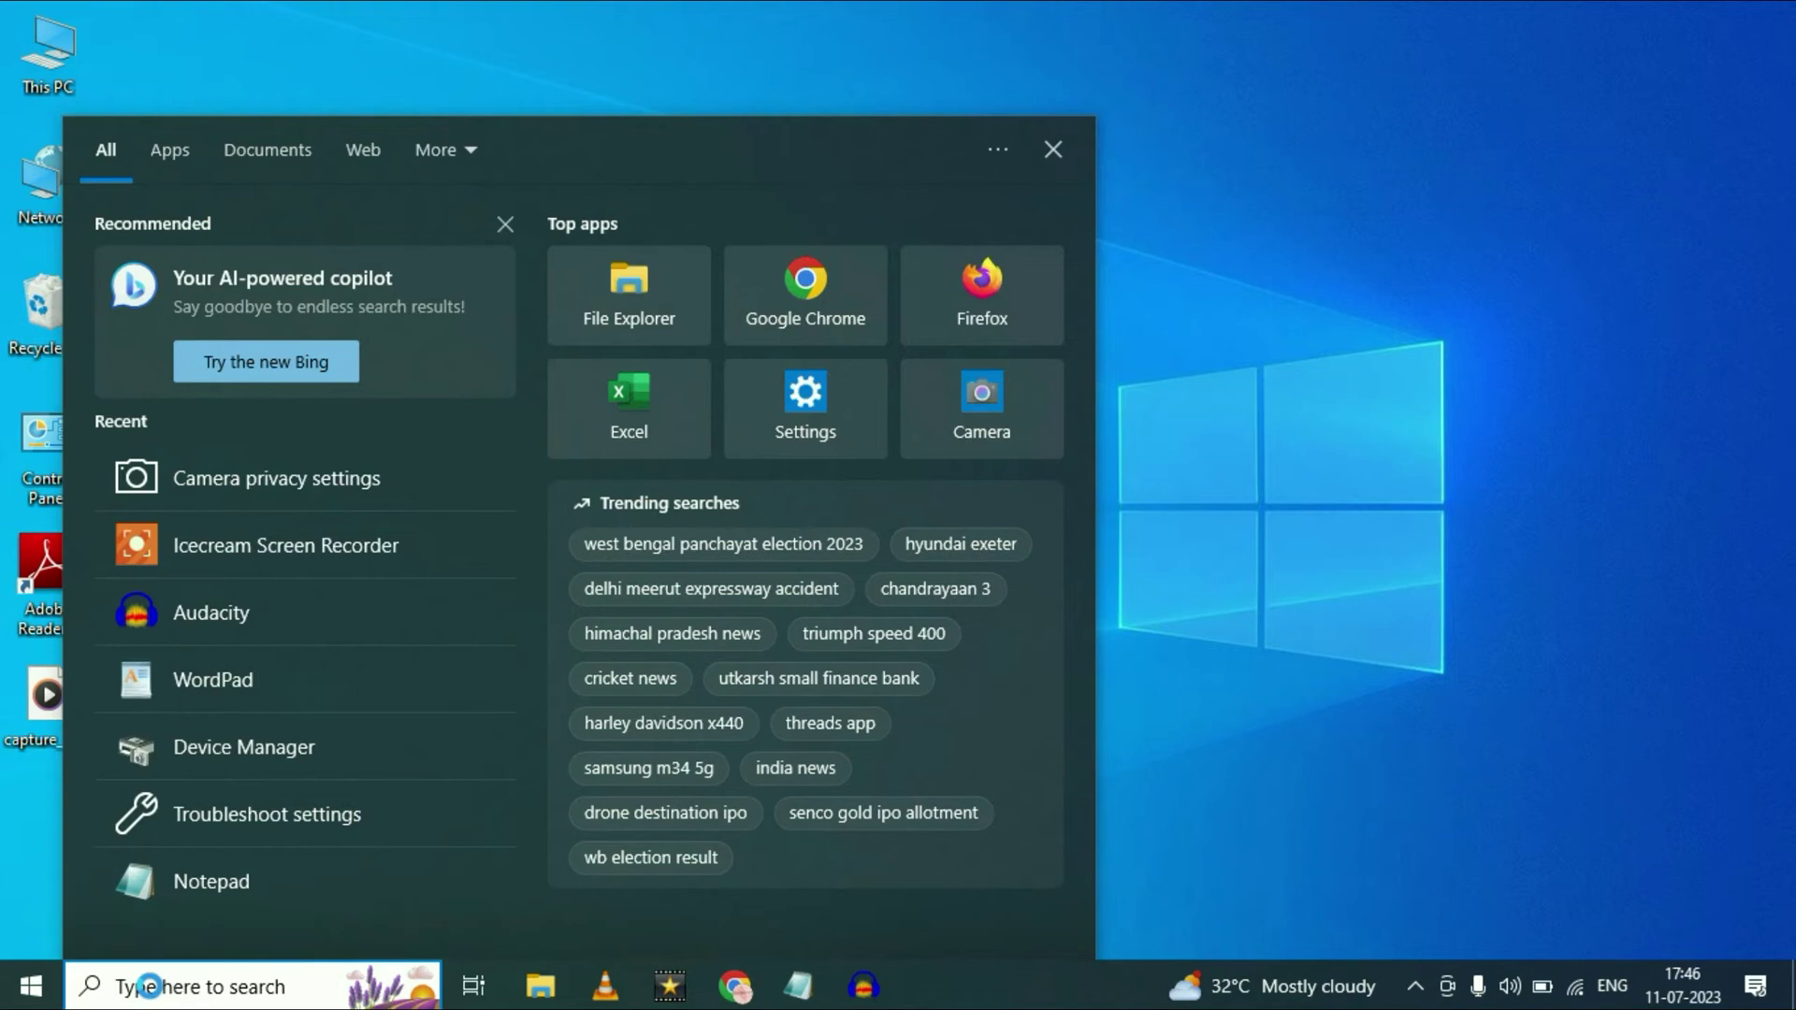
type("troub")
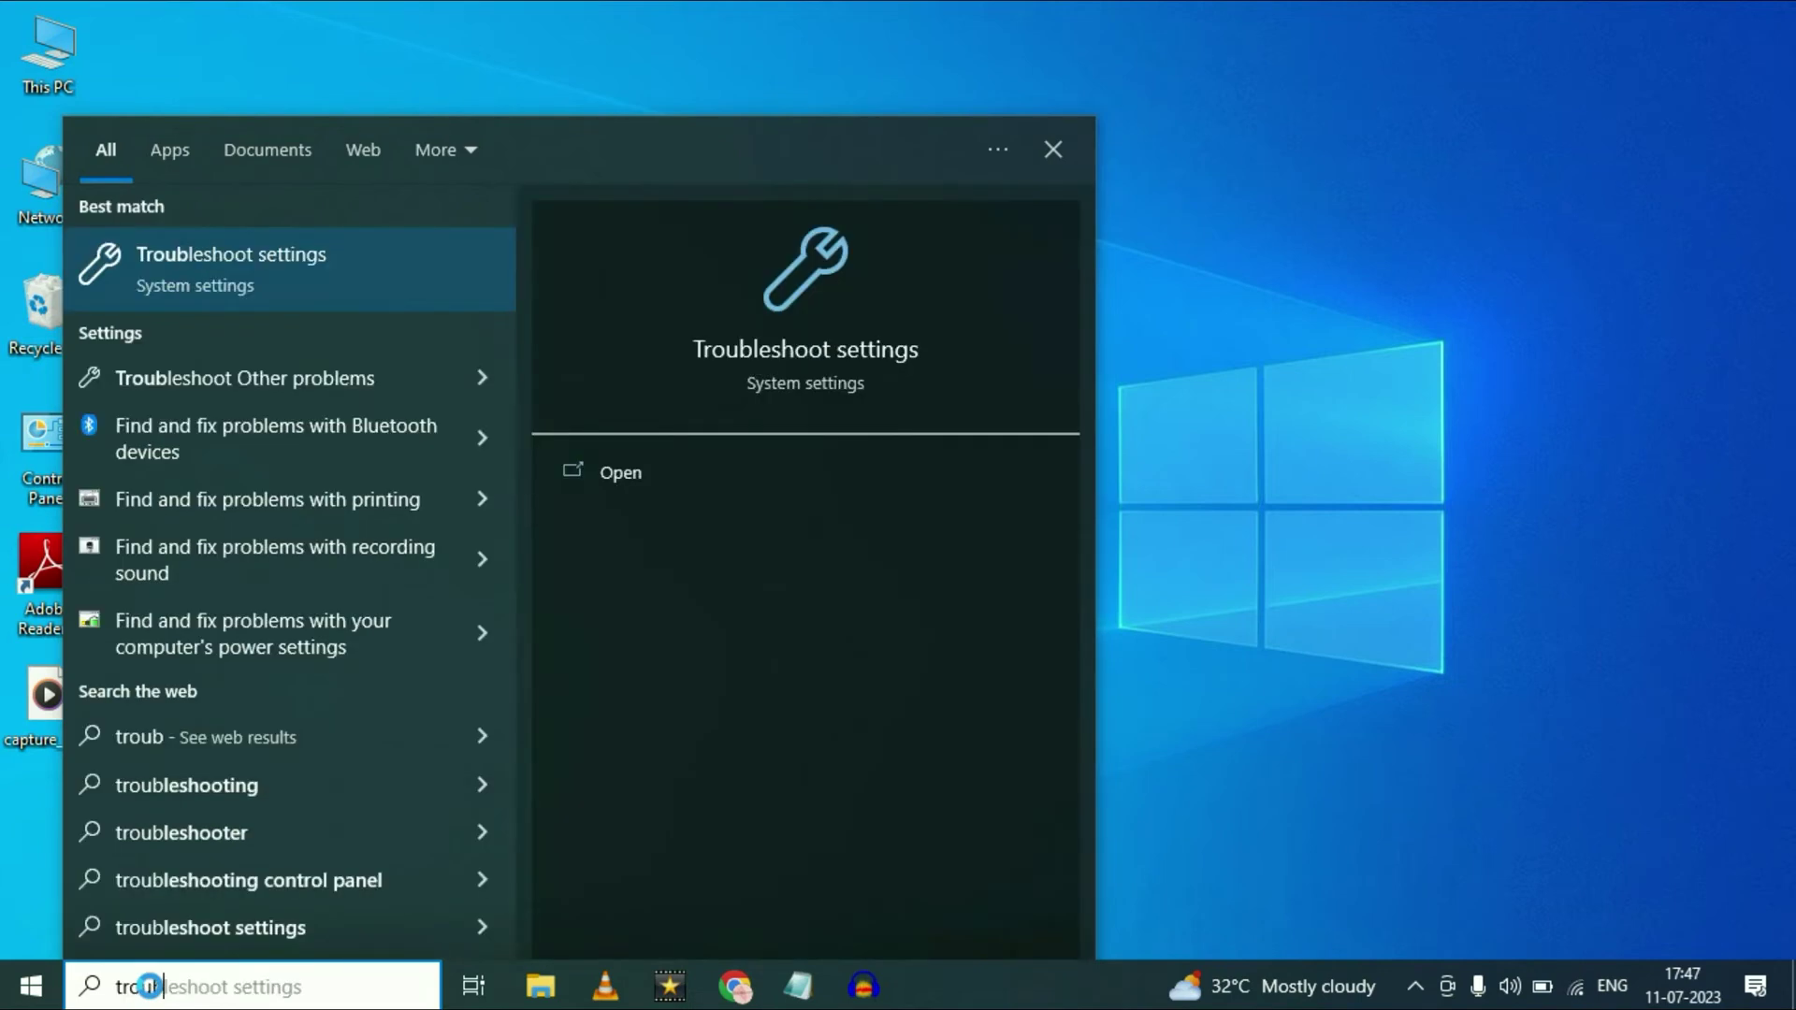
left_click(241, 274)
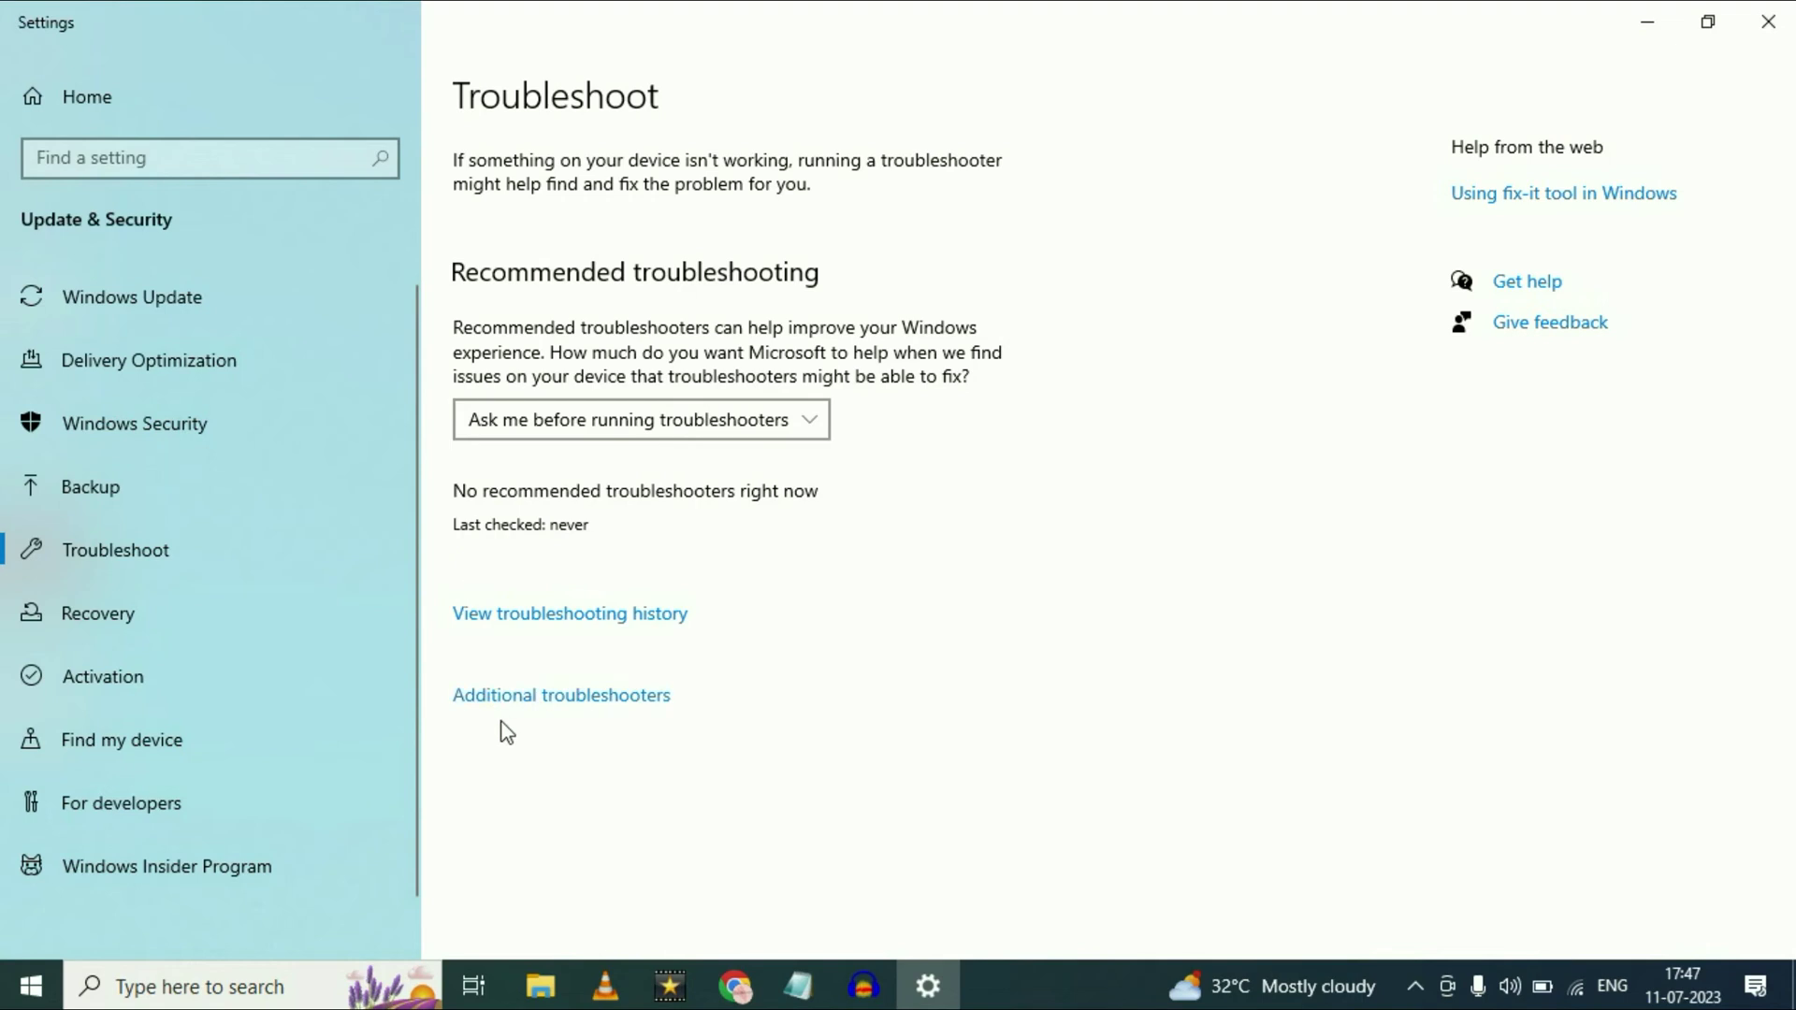
left_click(639, 689)
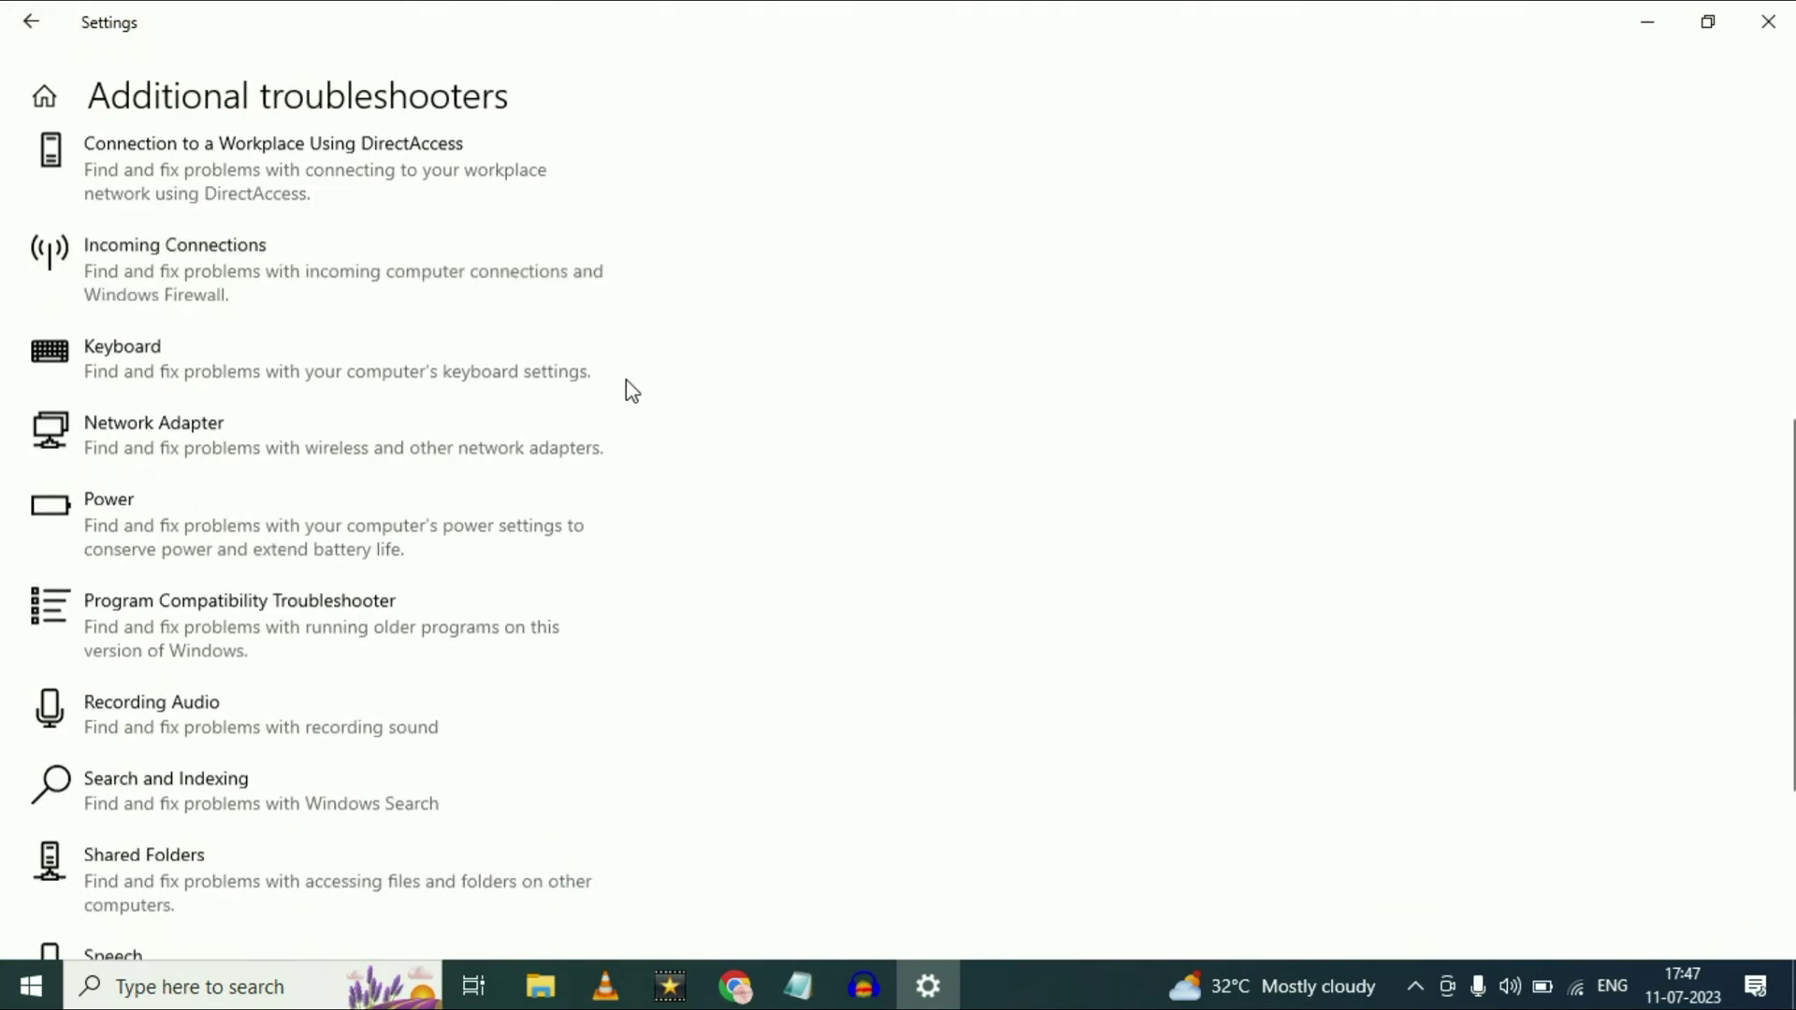
Run the Windows Store Apps troubleshooter, skipping the Microsoft account sign-in, and close it along with Settings
scroll(629, 388, "down", 5)
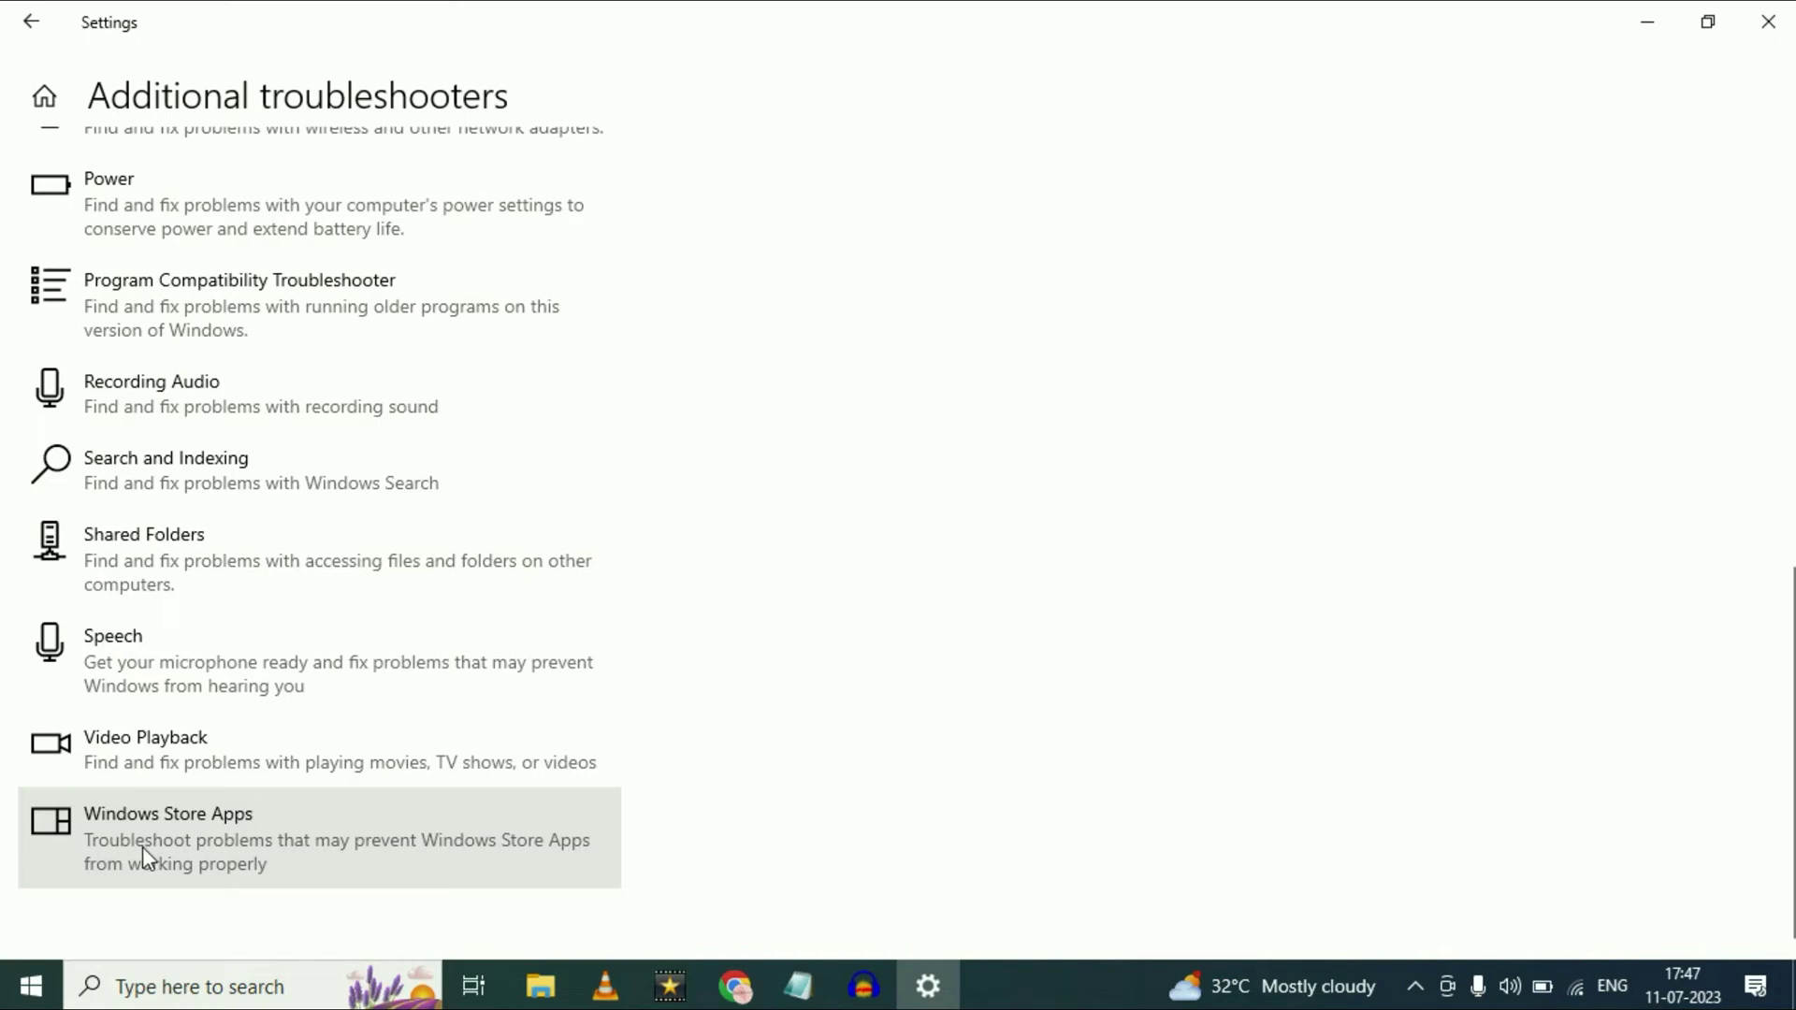
left_click(233, 836)
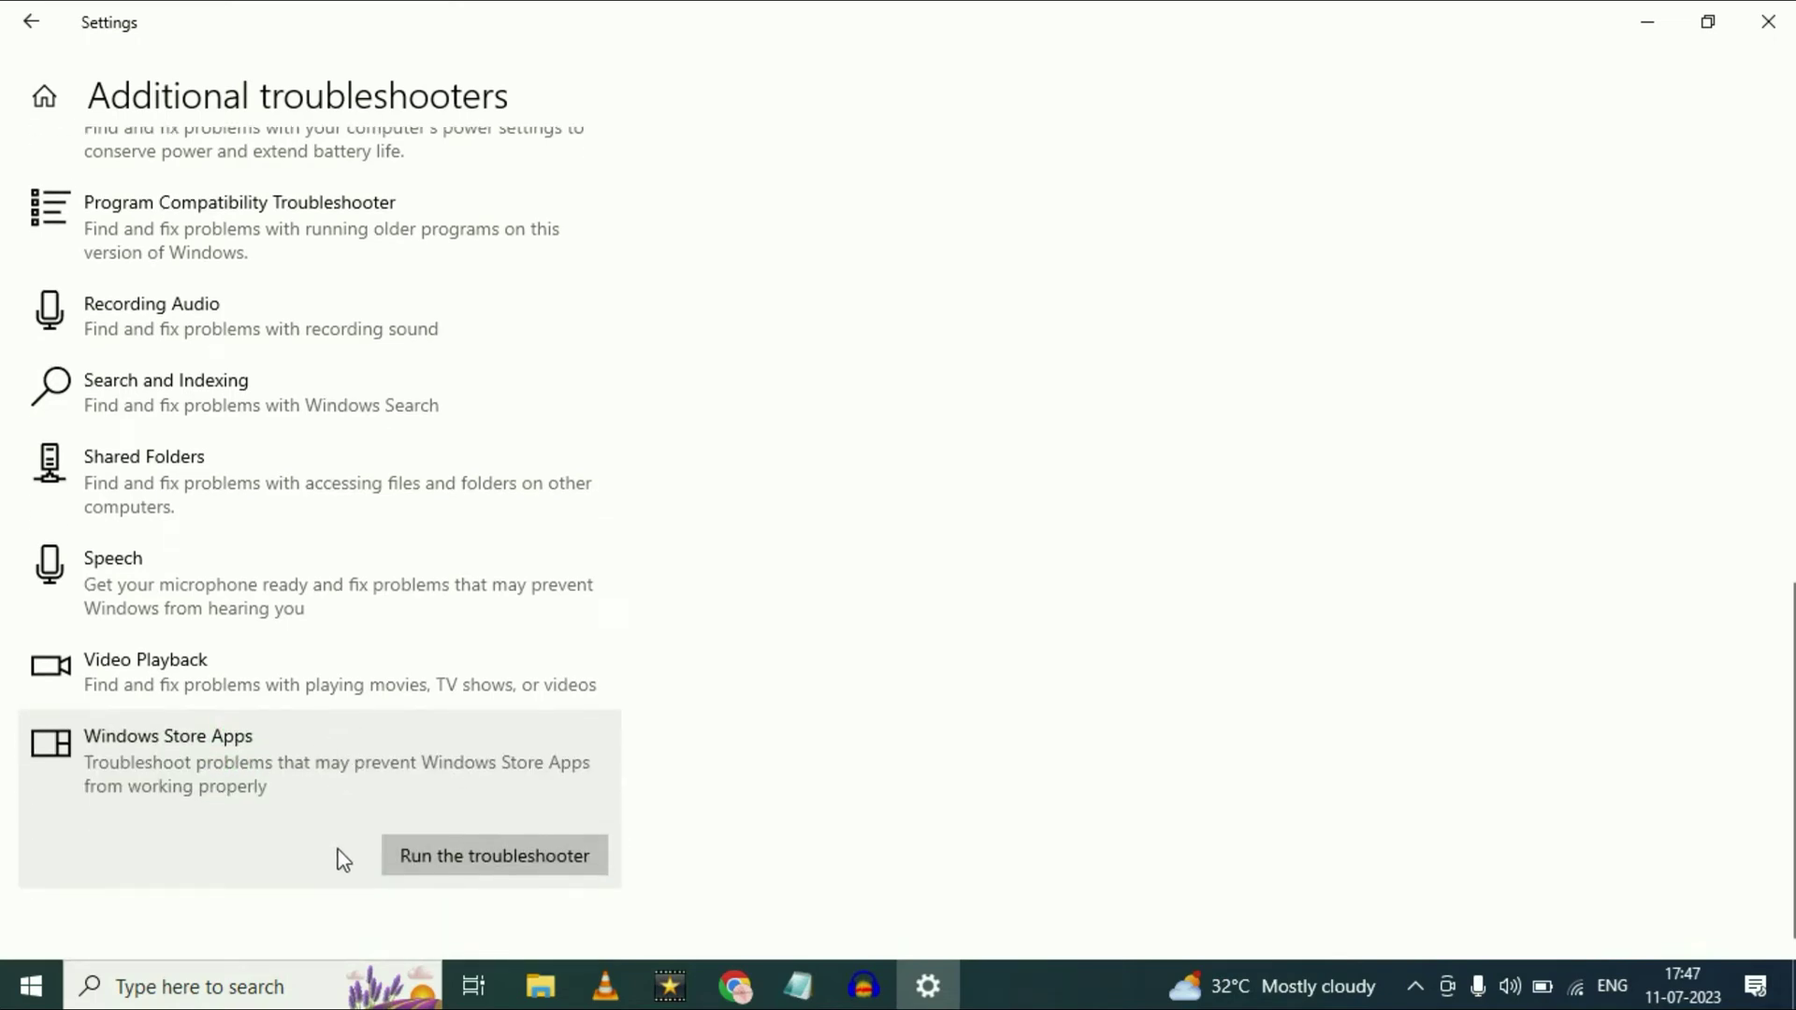
left_click(475, 857)
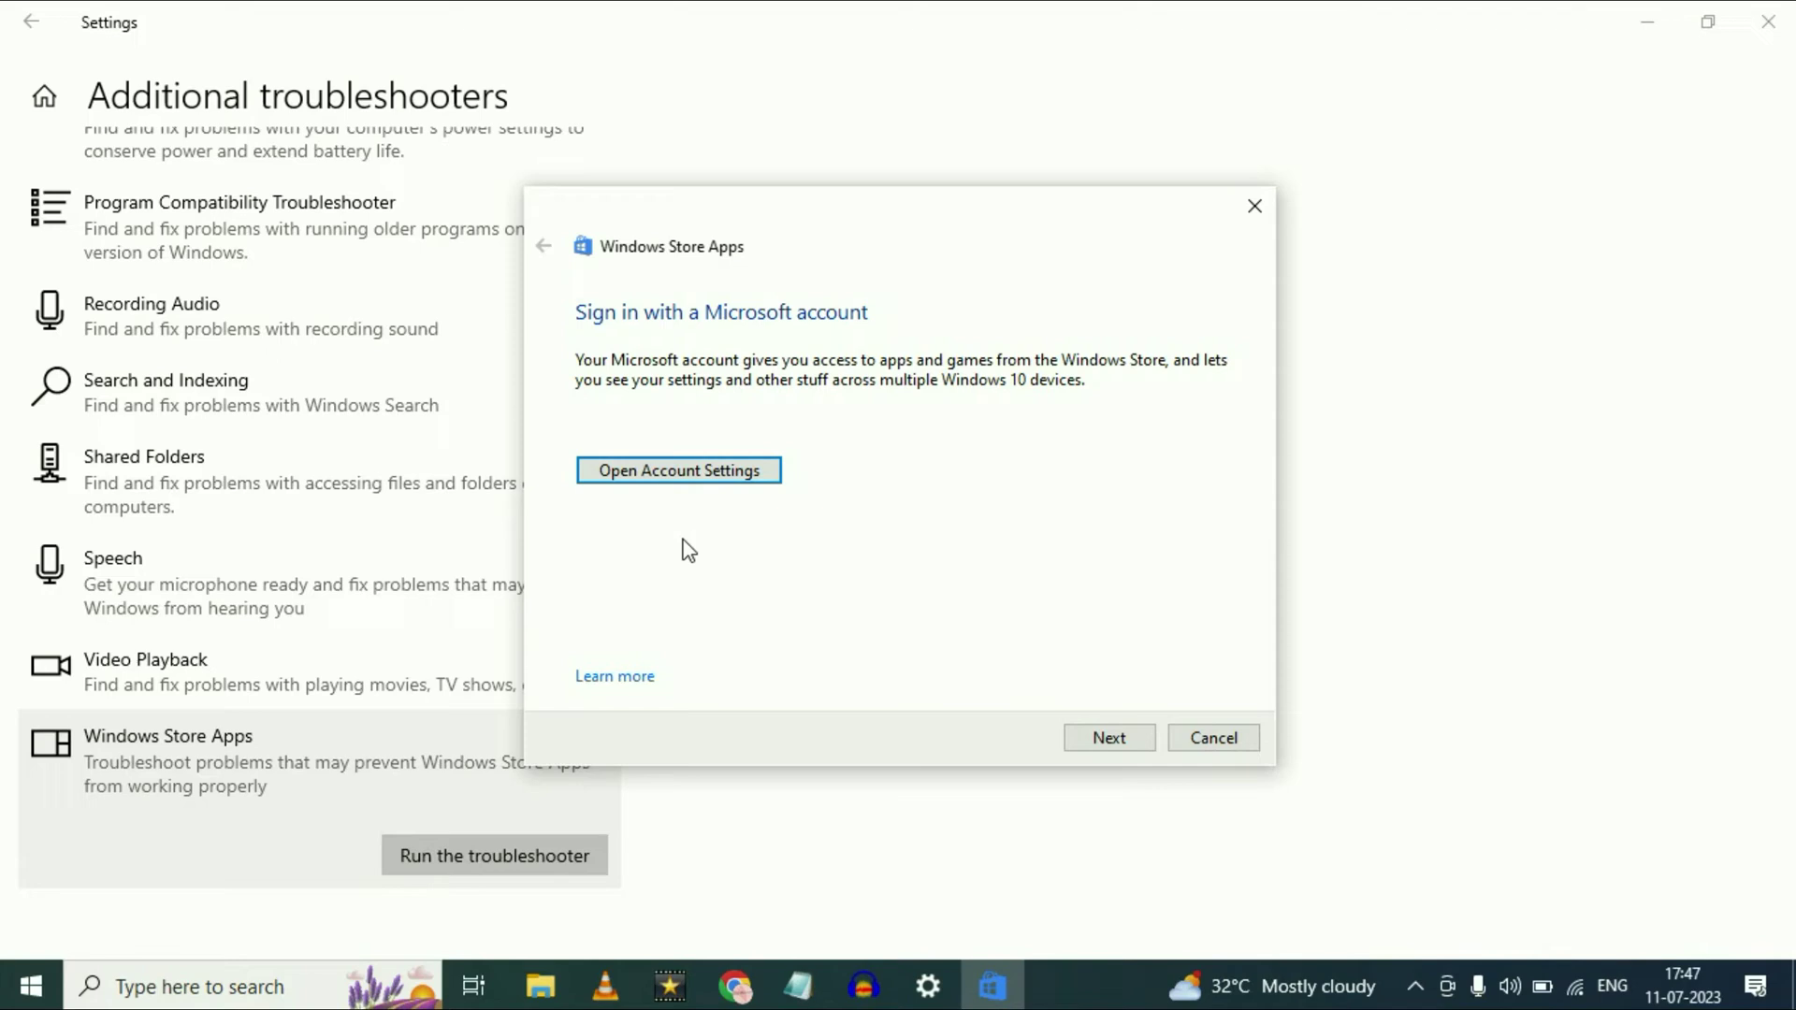
left_click(1104, 741)
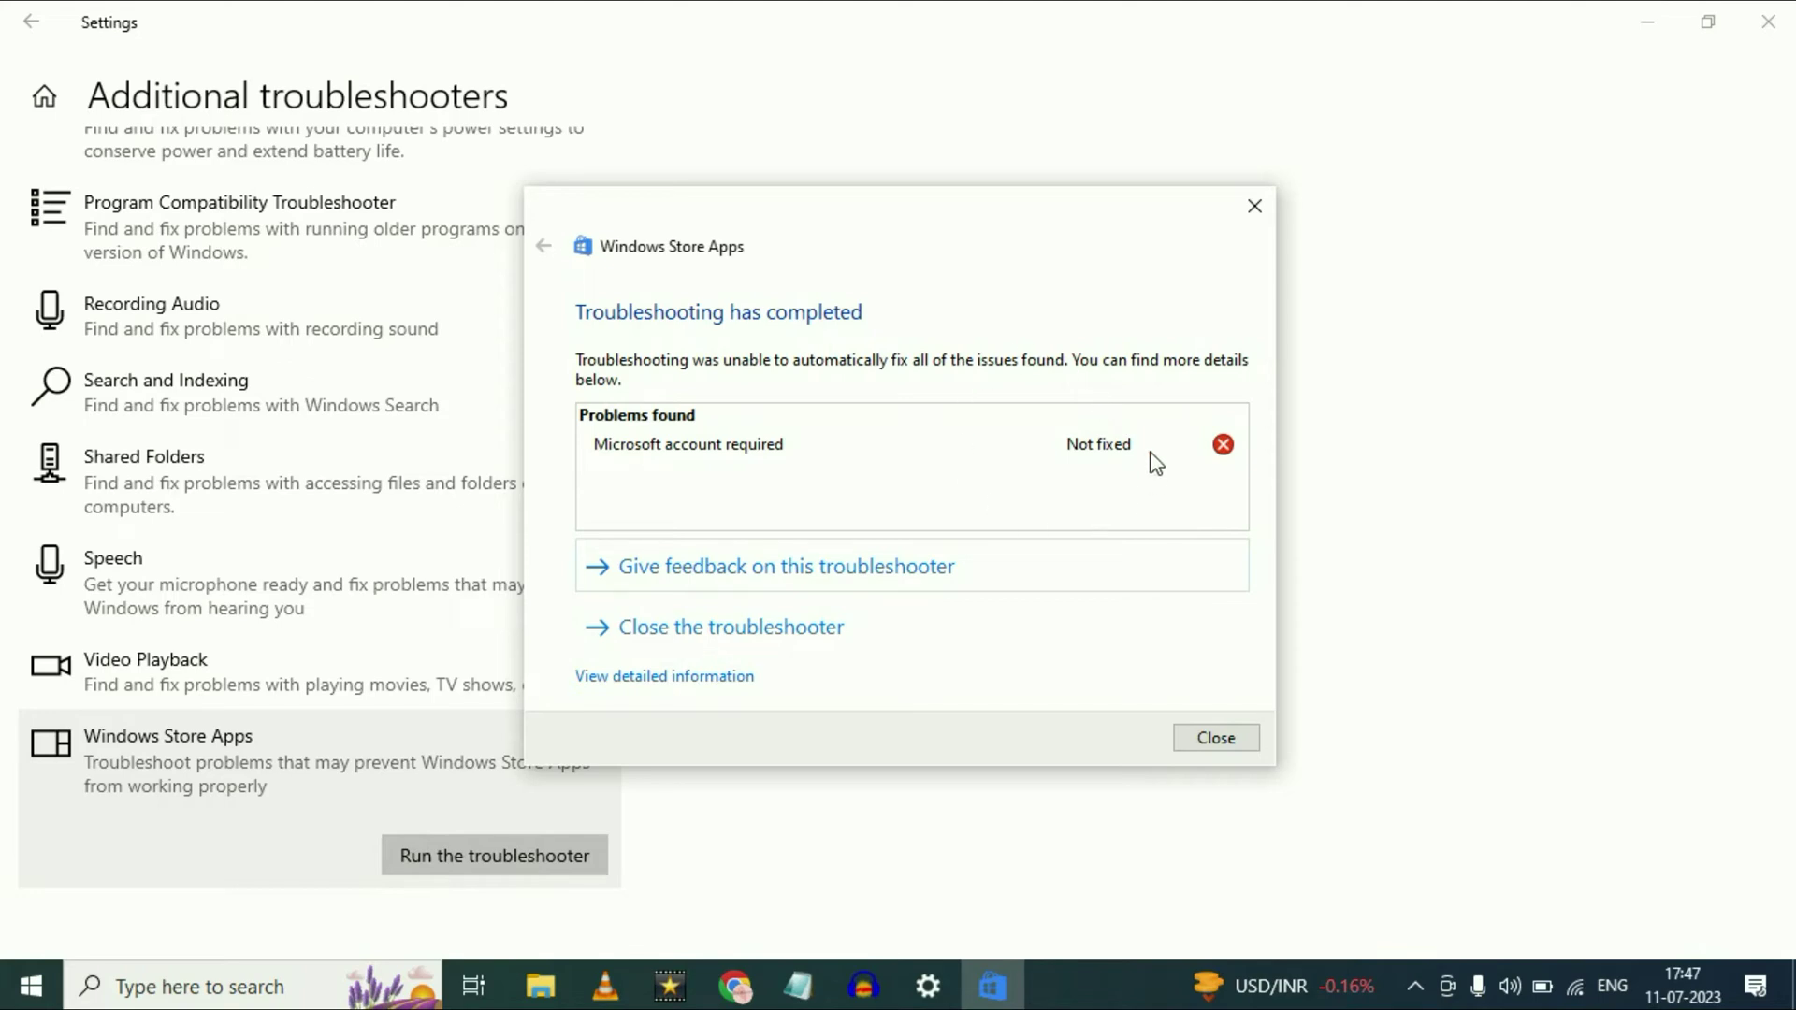
left_click(1227, 741)
left_click(1767, 22)
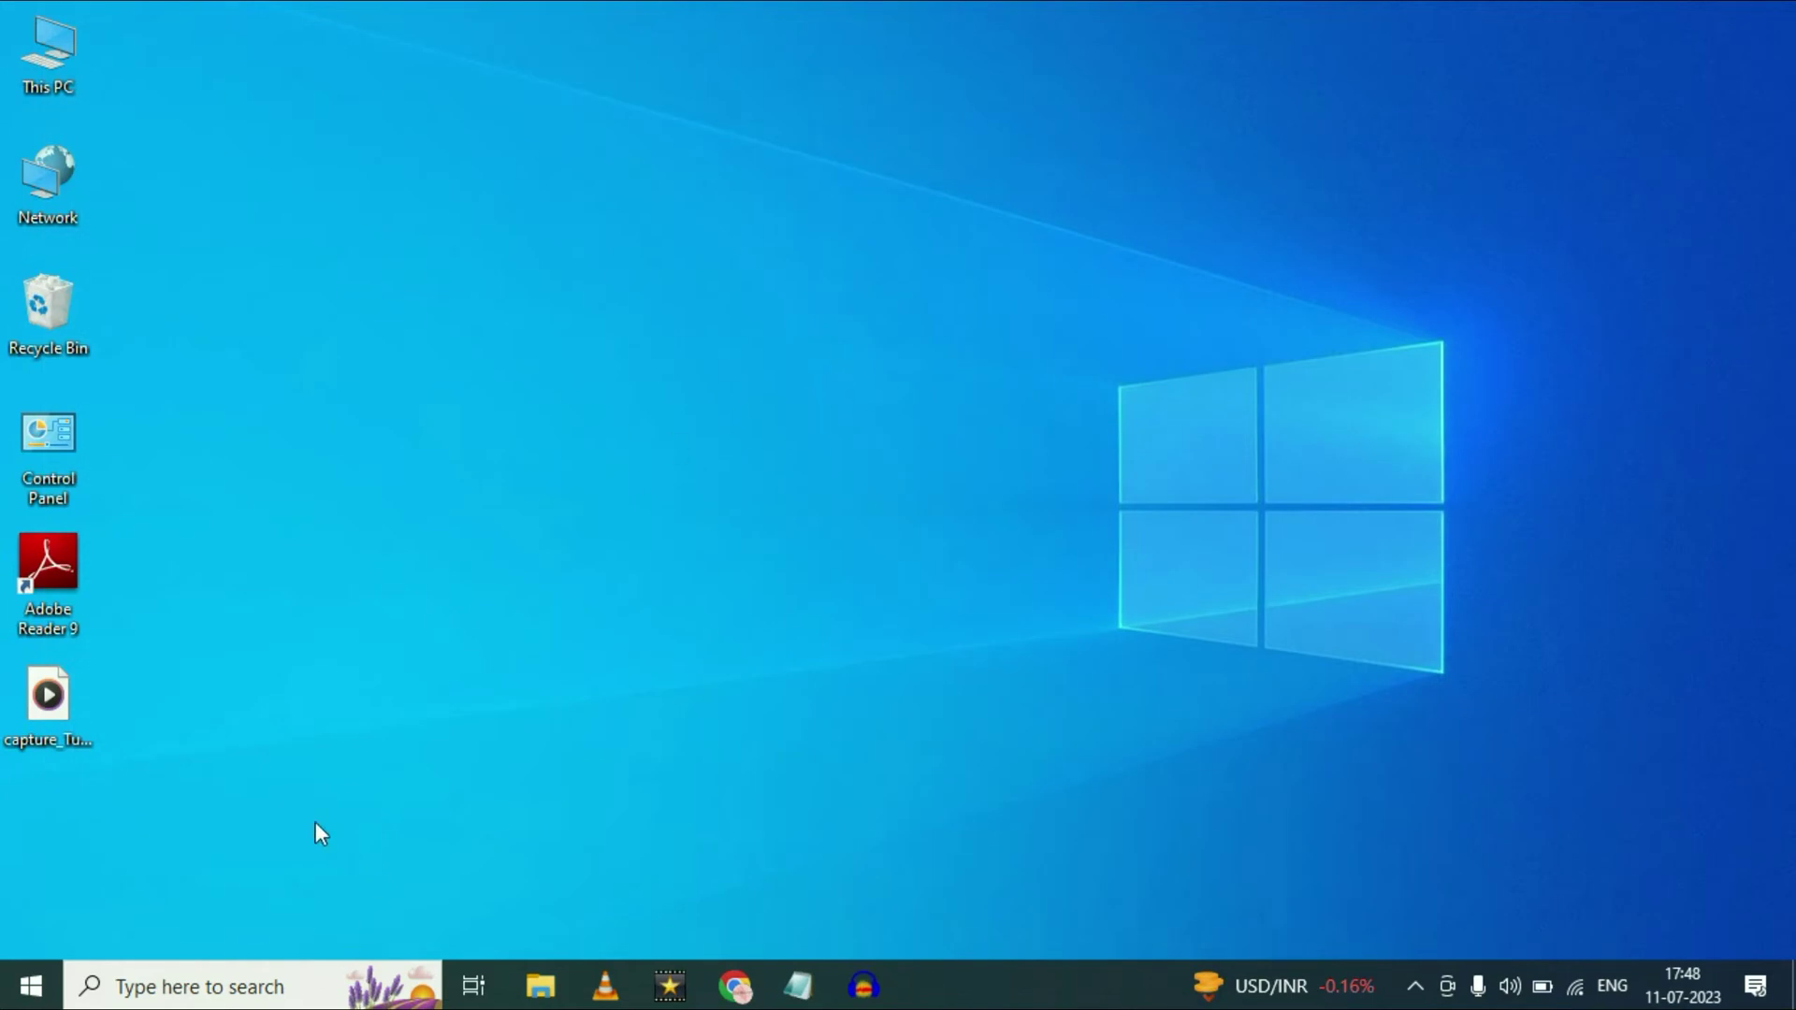
Search the system for the Camera app and open its app settings
left_click(169, 993)
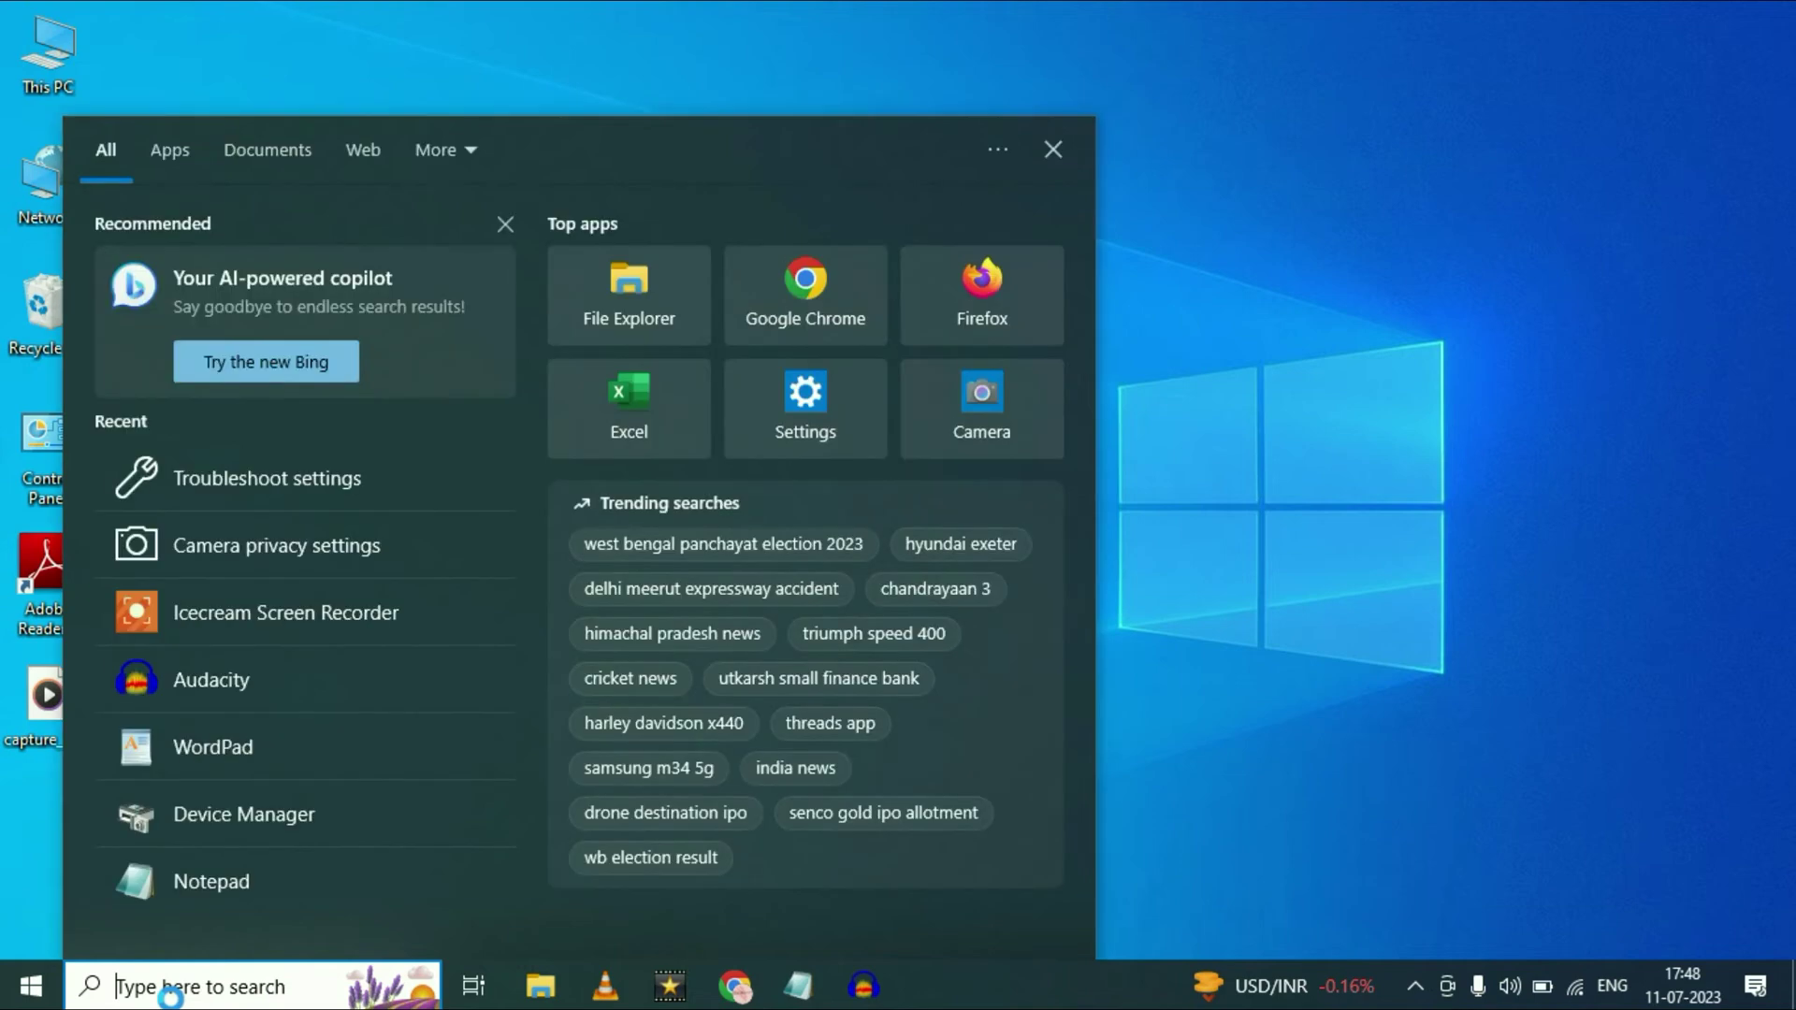
type("camea")
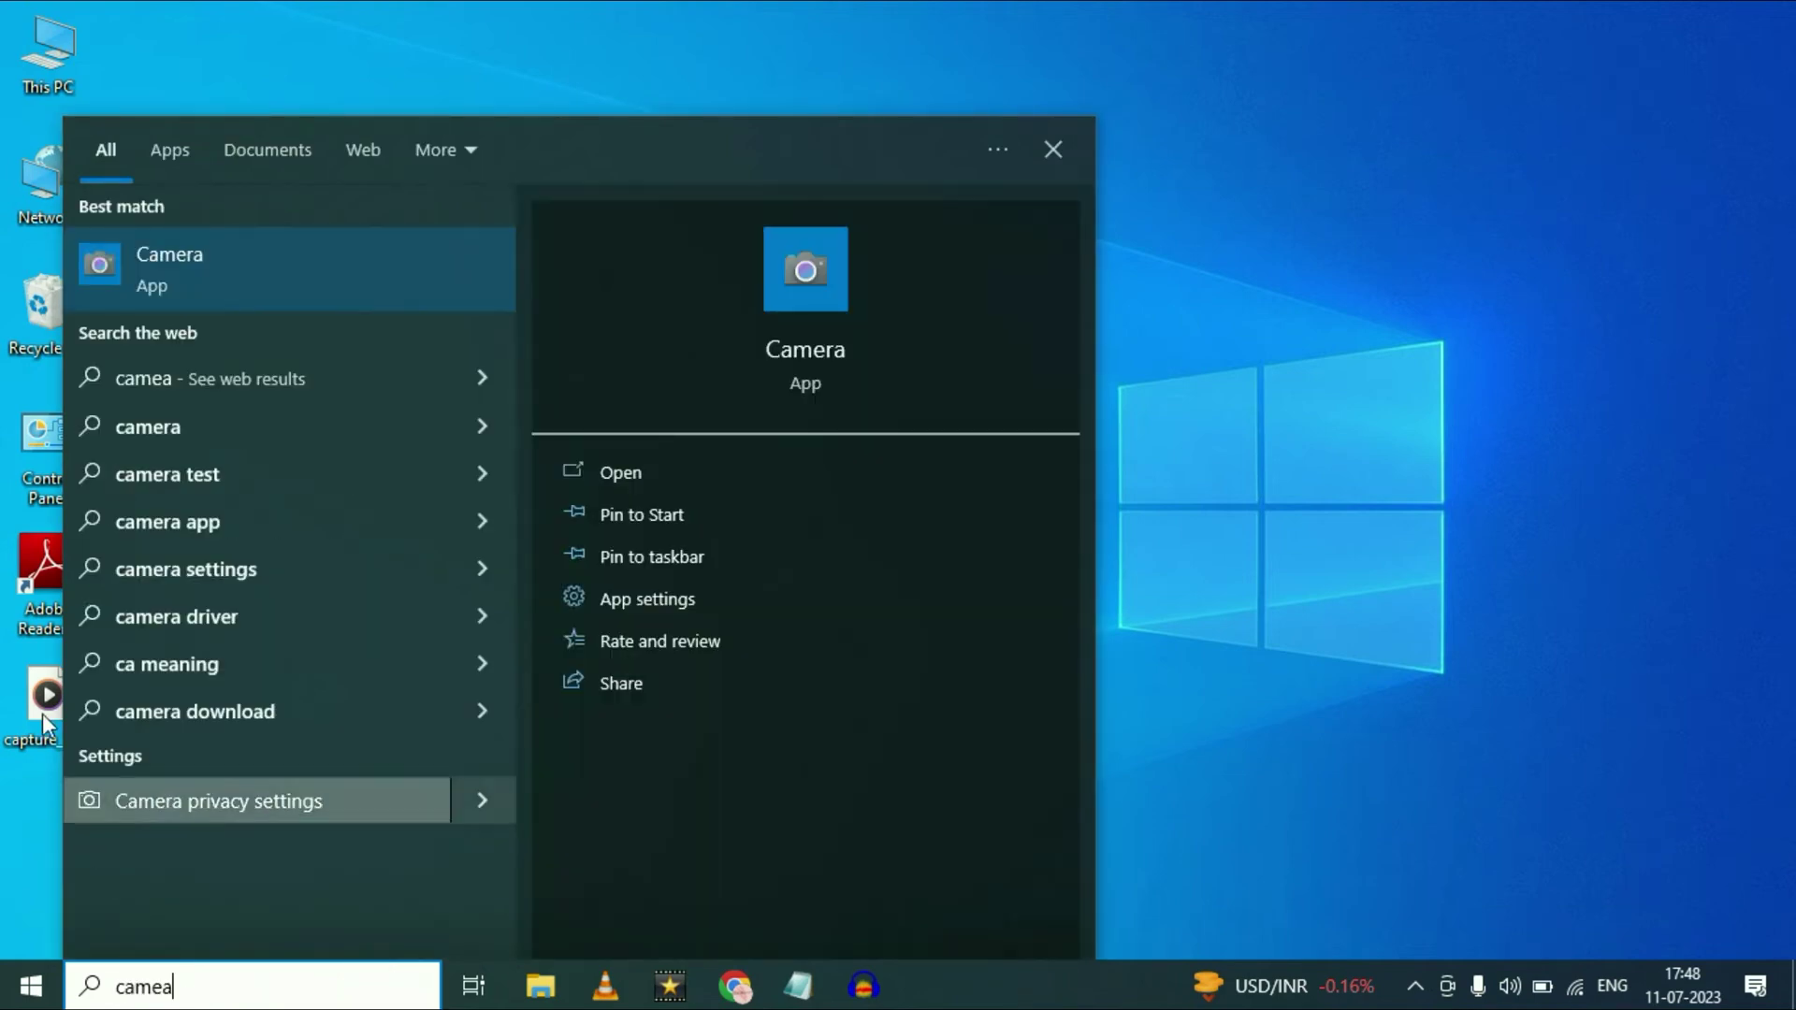
right_click(164, 253)
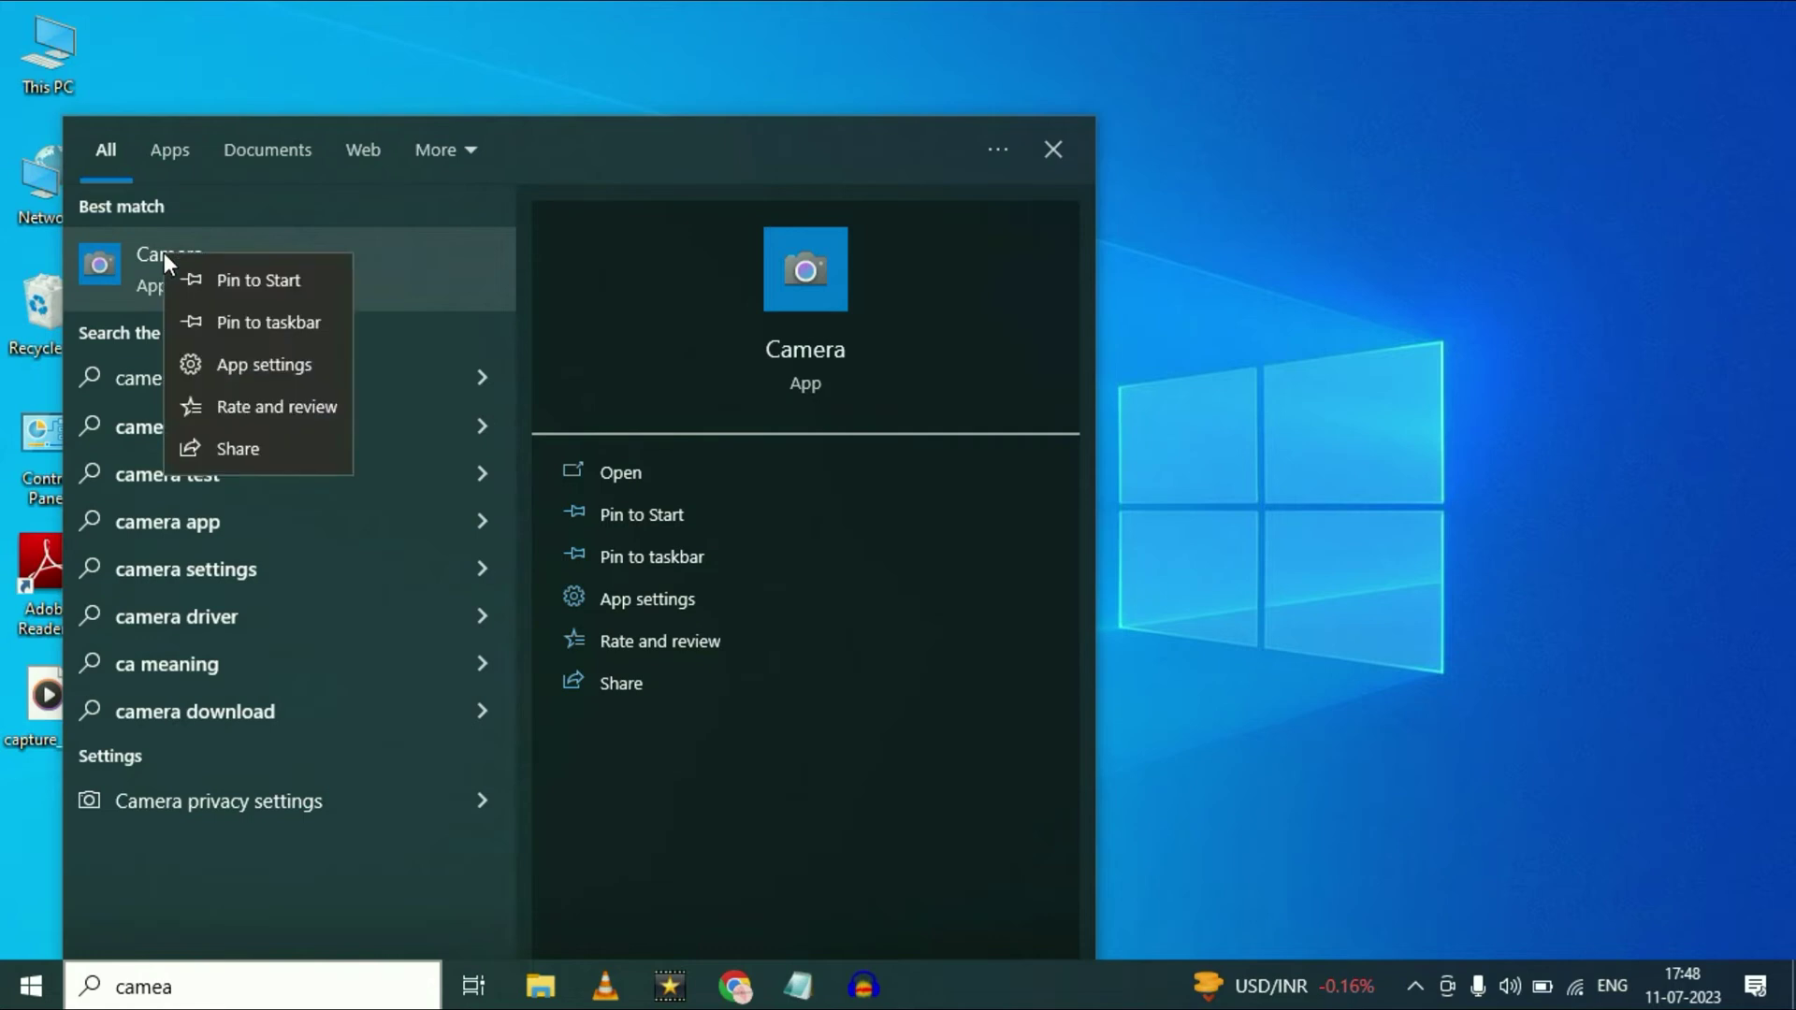
left_click(239, 371)
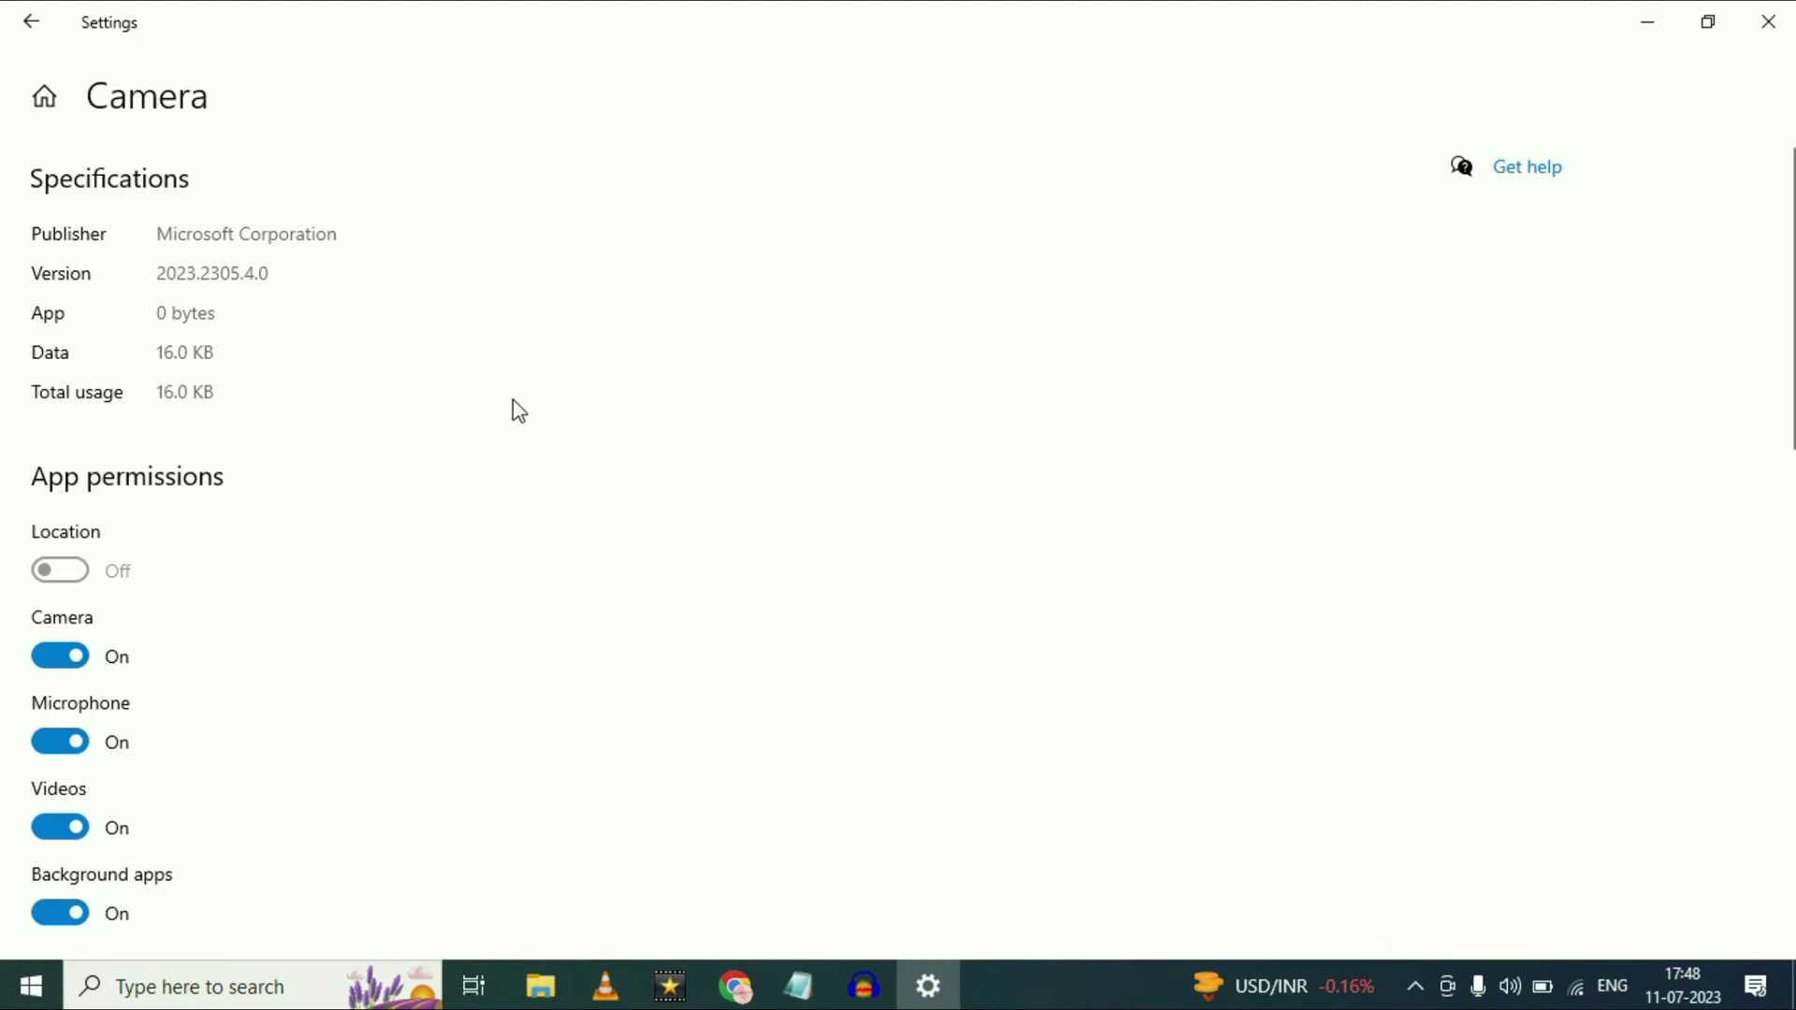
Terminate the Camera app and its related processes
scroll(512, 409, "down", 5)
scroll(513, 408, "down", 5)
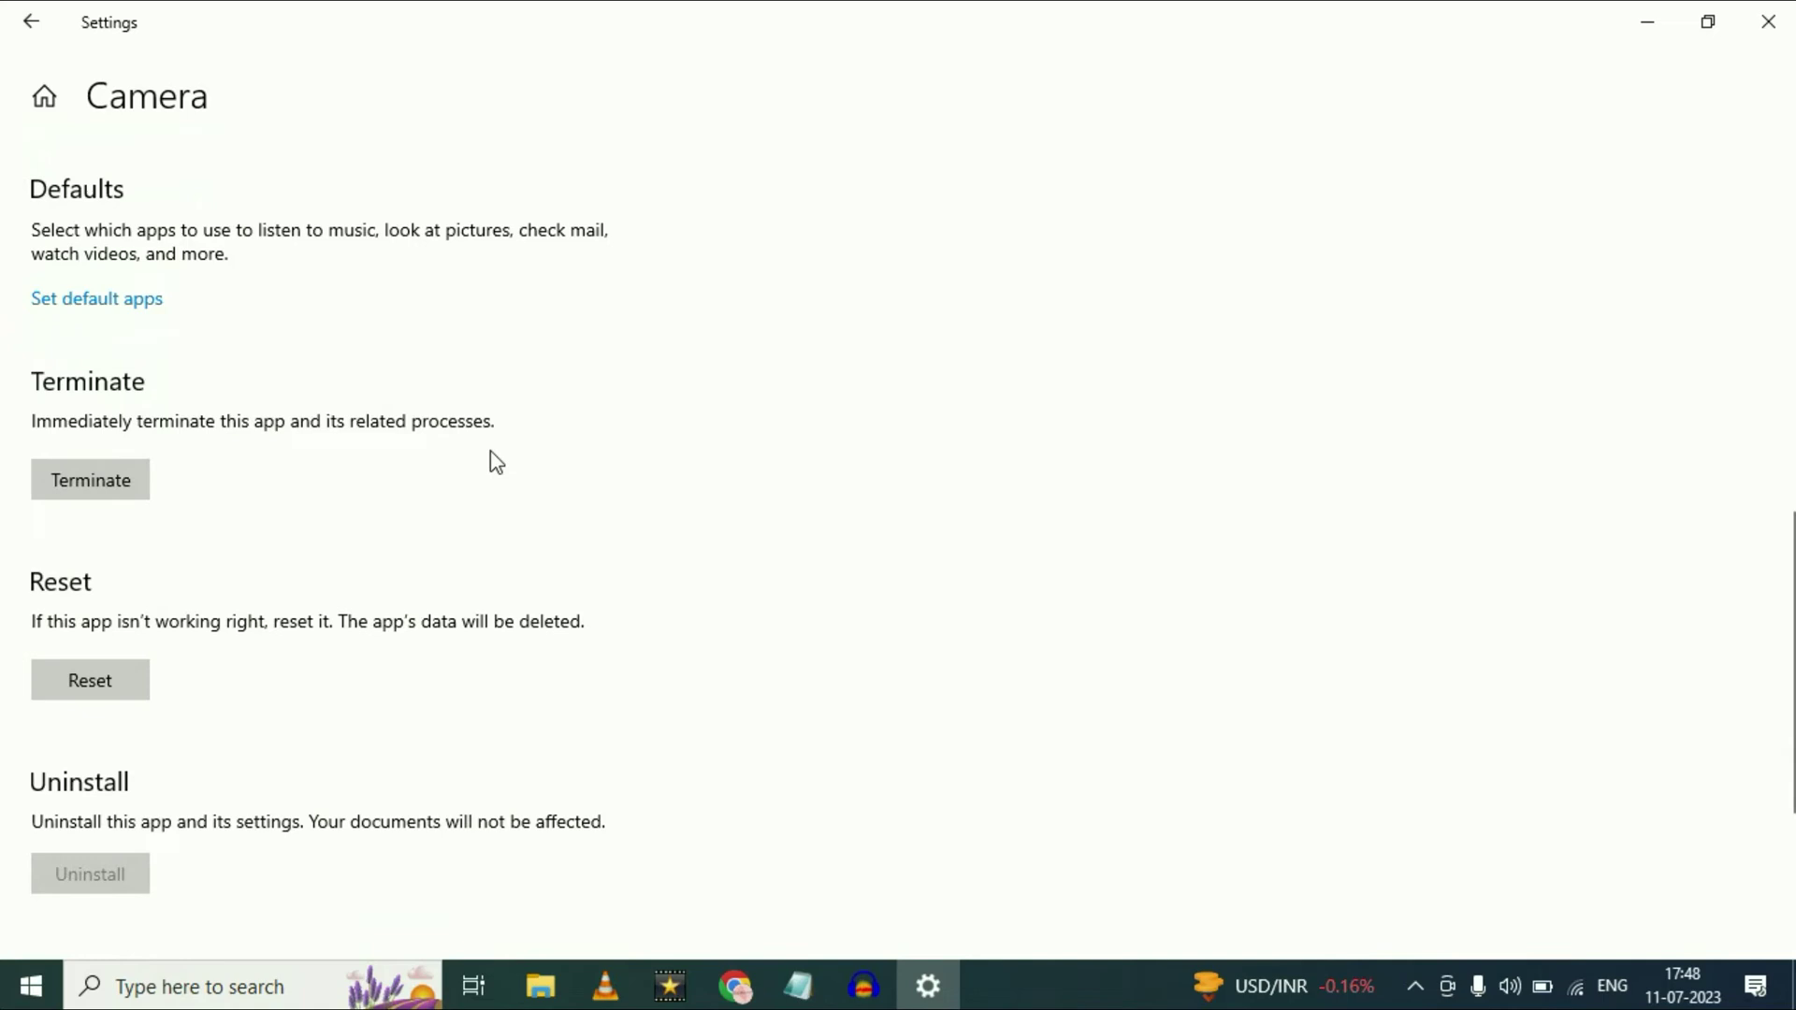
left_click(110, 479)
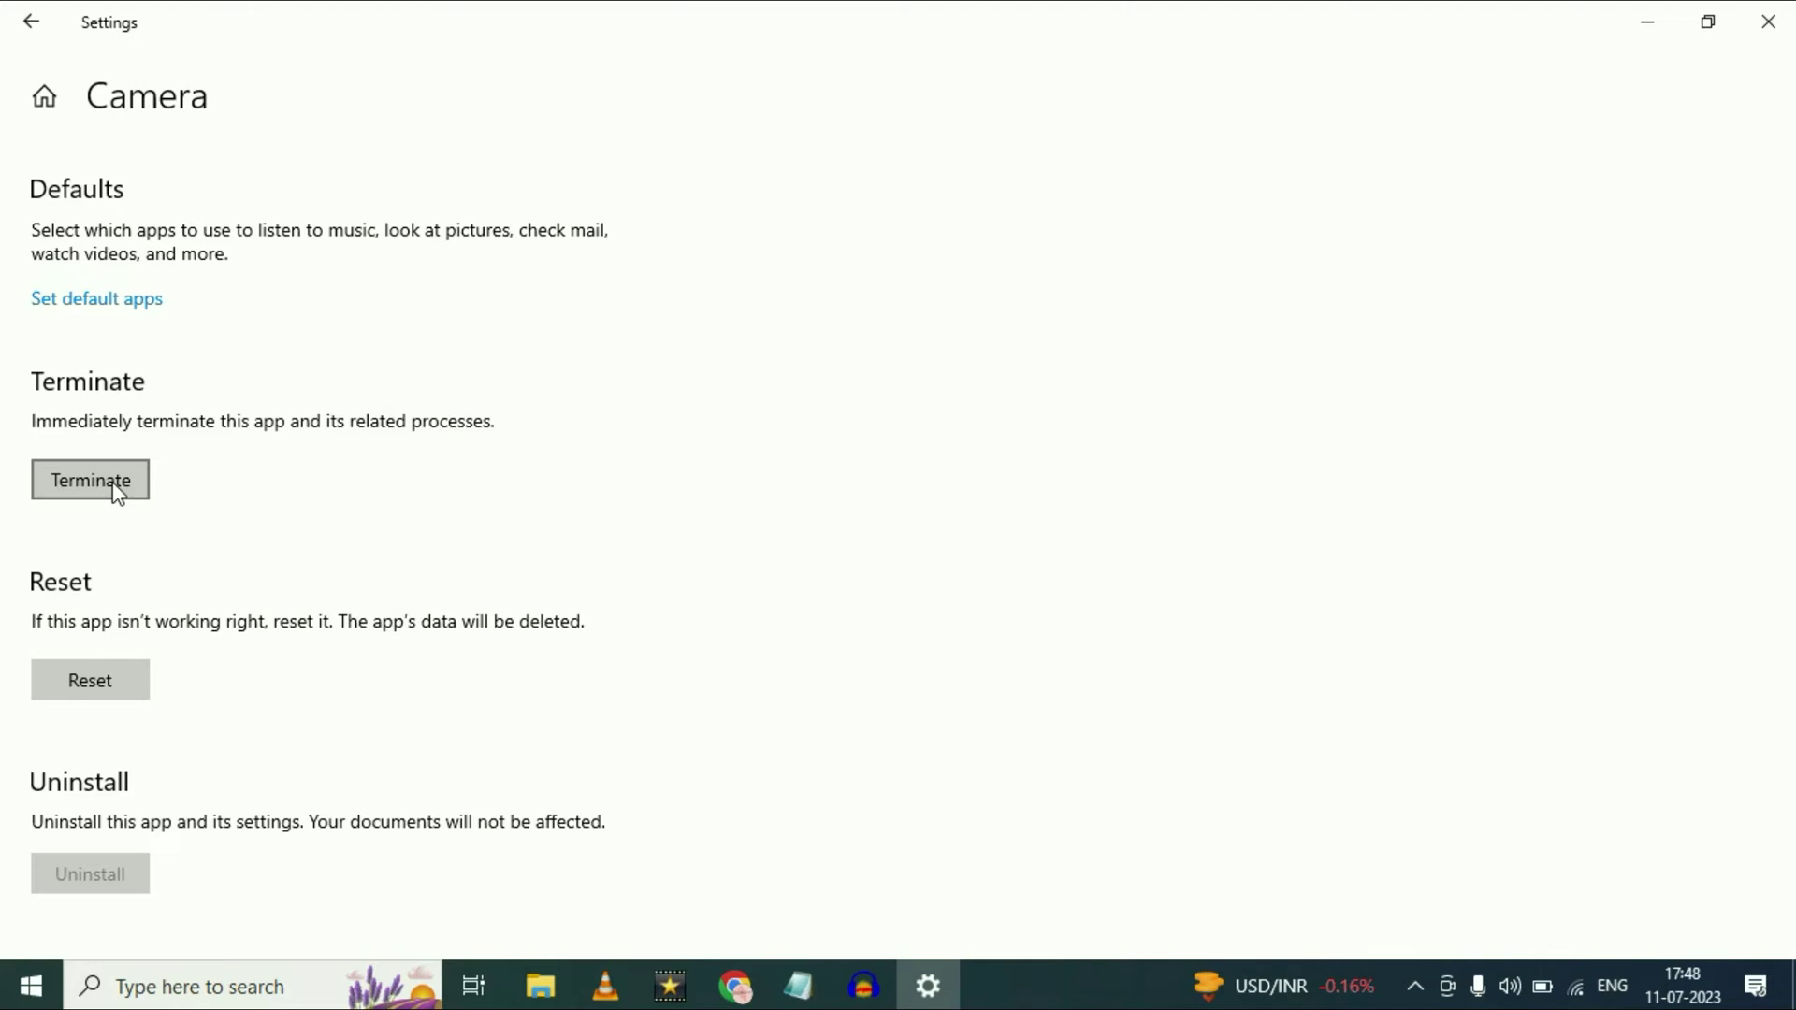
left_click(113, 479)
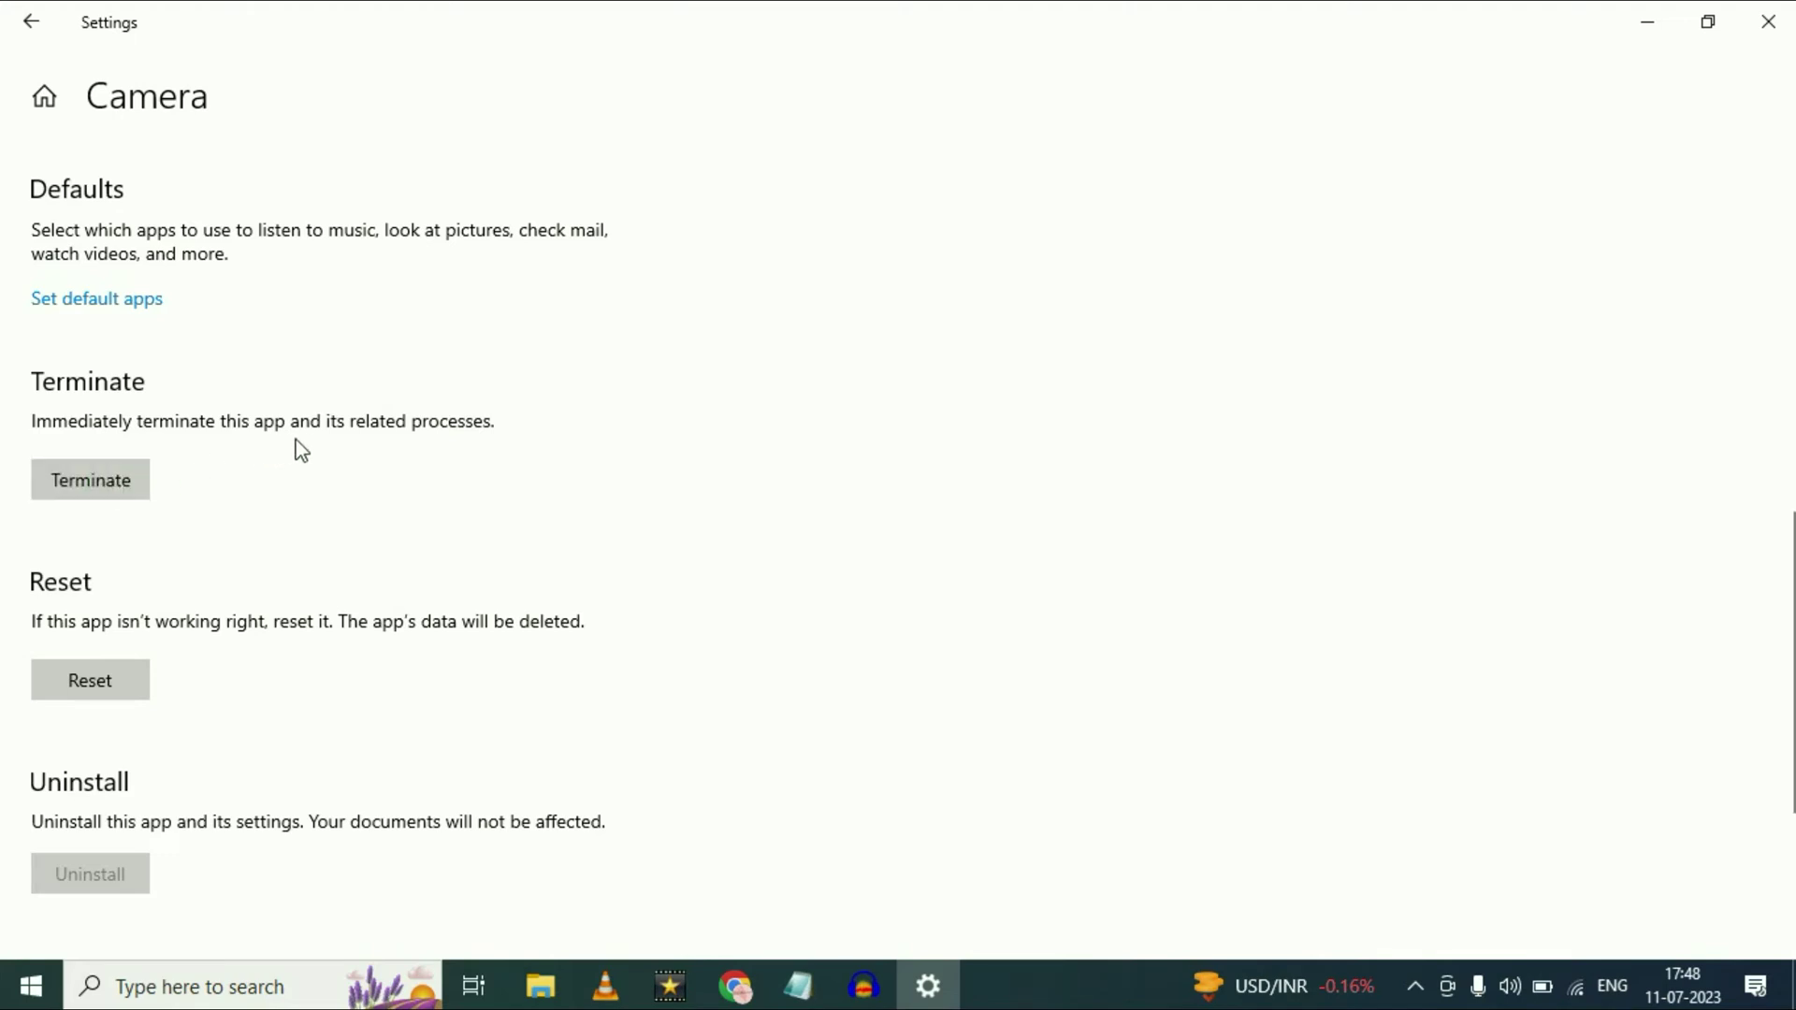
Reset the Camera app, confirming the deletion of its data, and close Settings
scroll(341, 458, "down", 1)
left_click(49, 552)
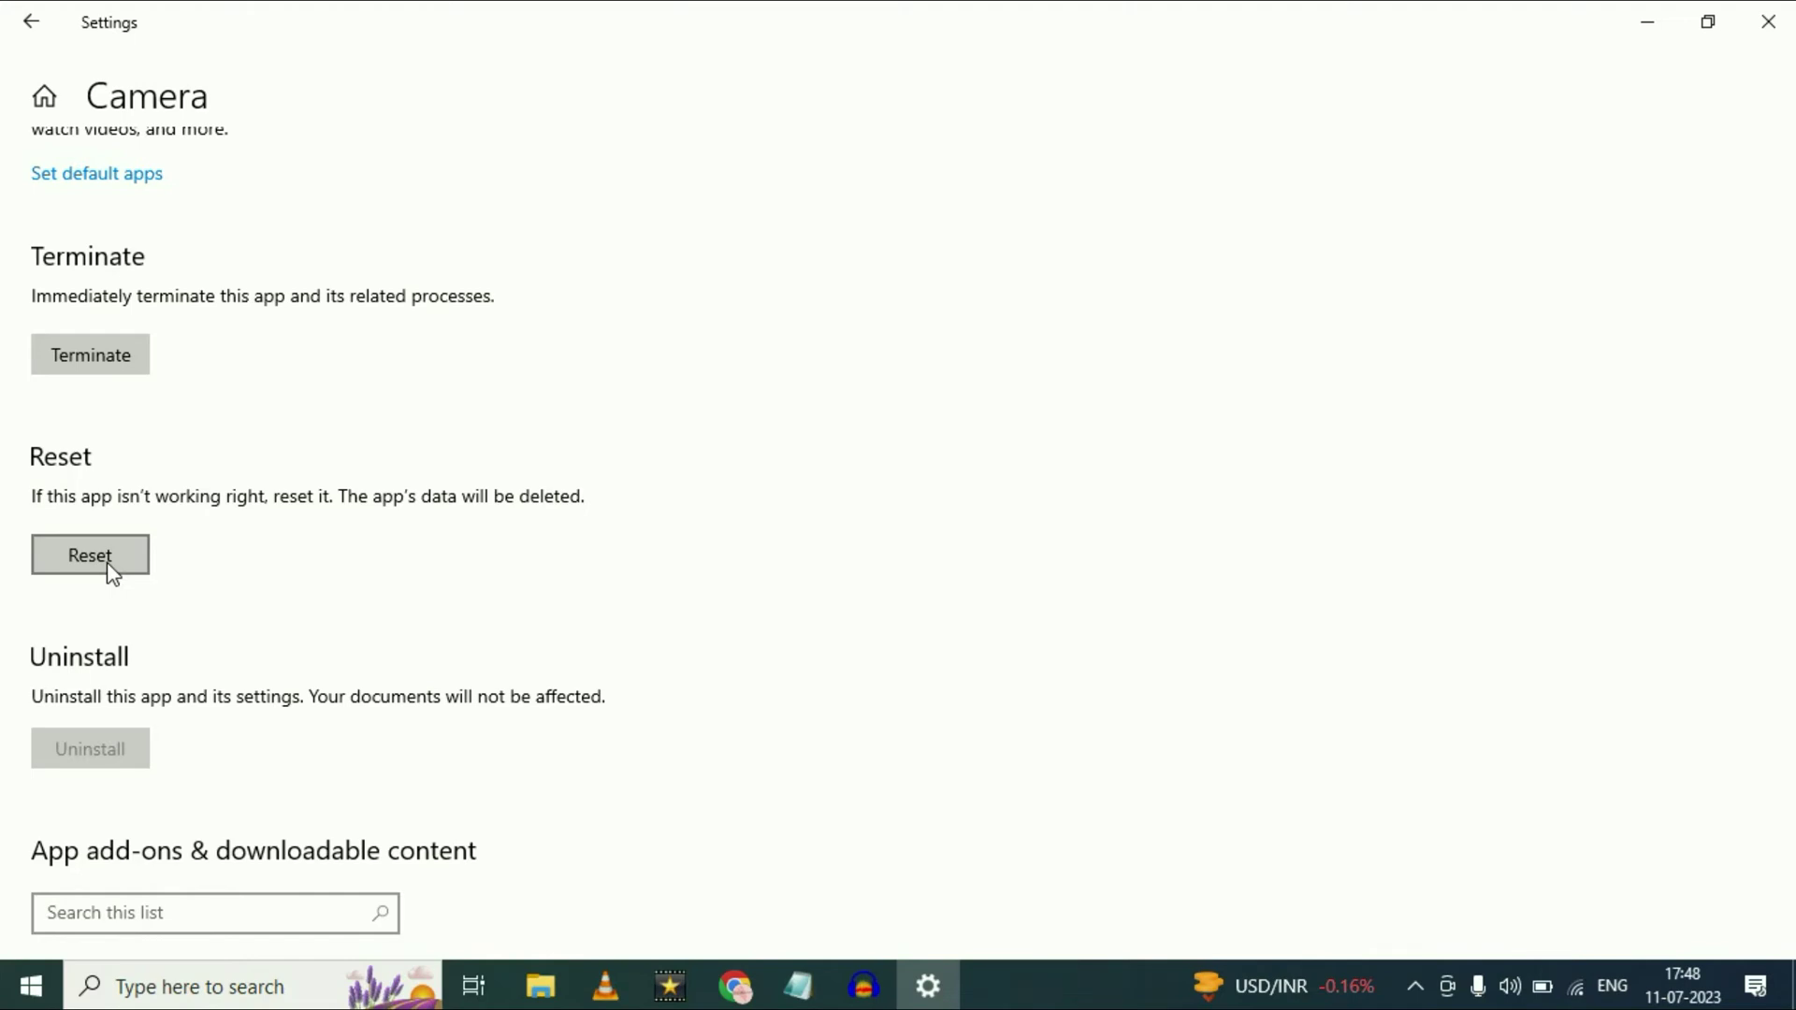
left_click(84, 562)
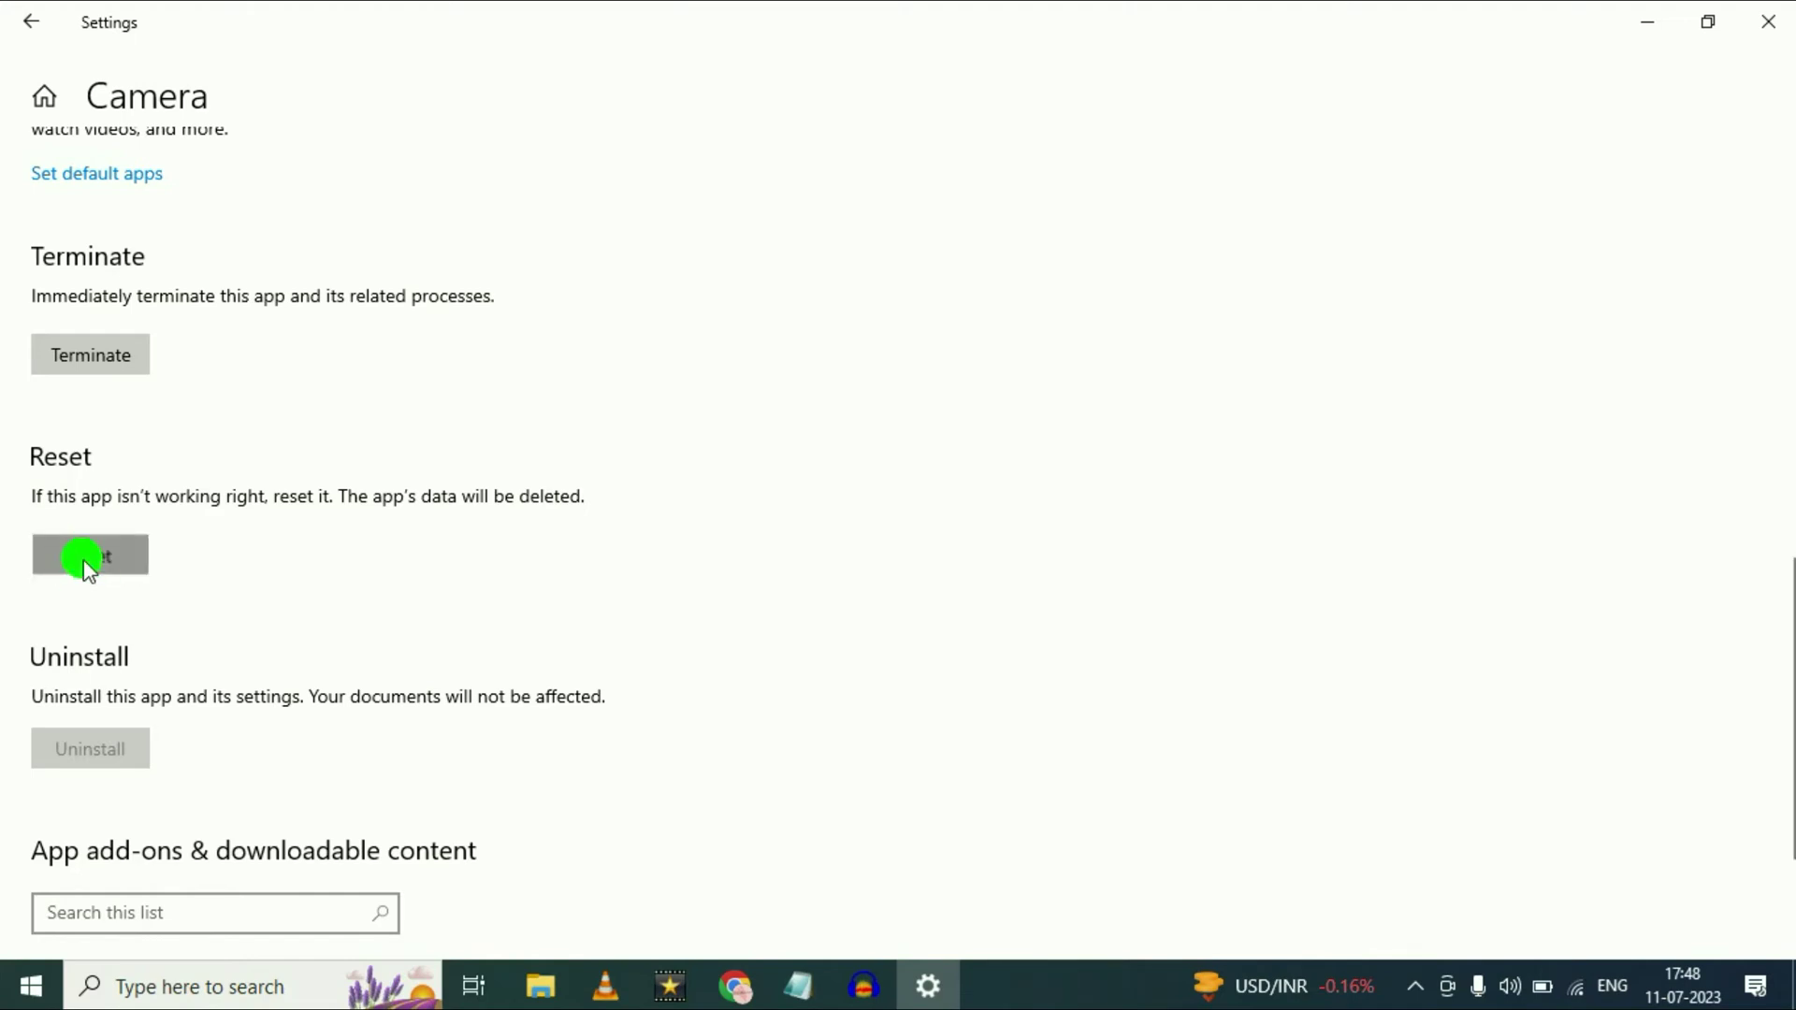
left_click(312, 493)
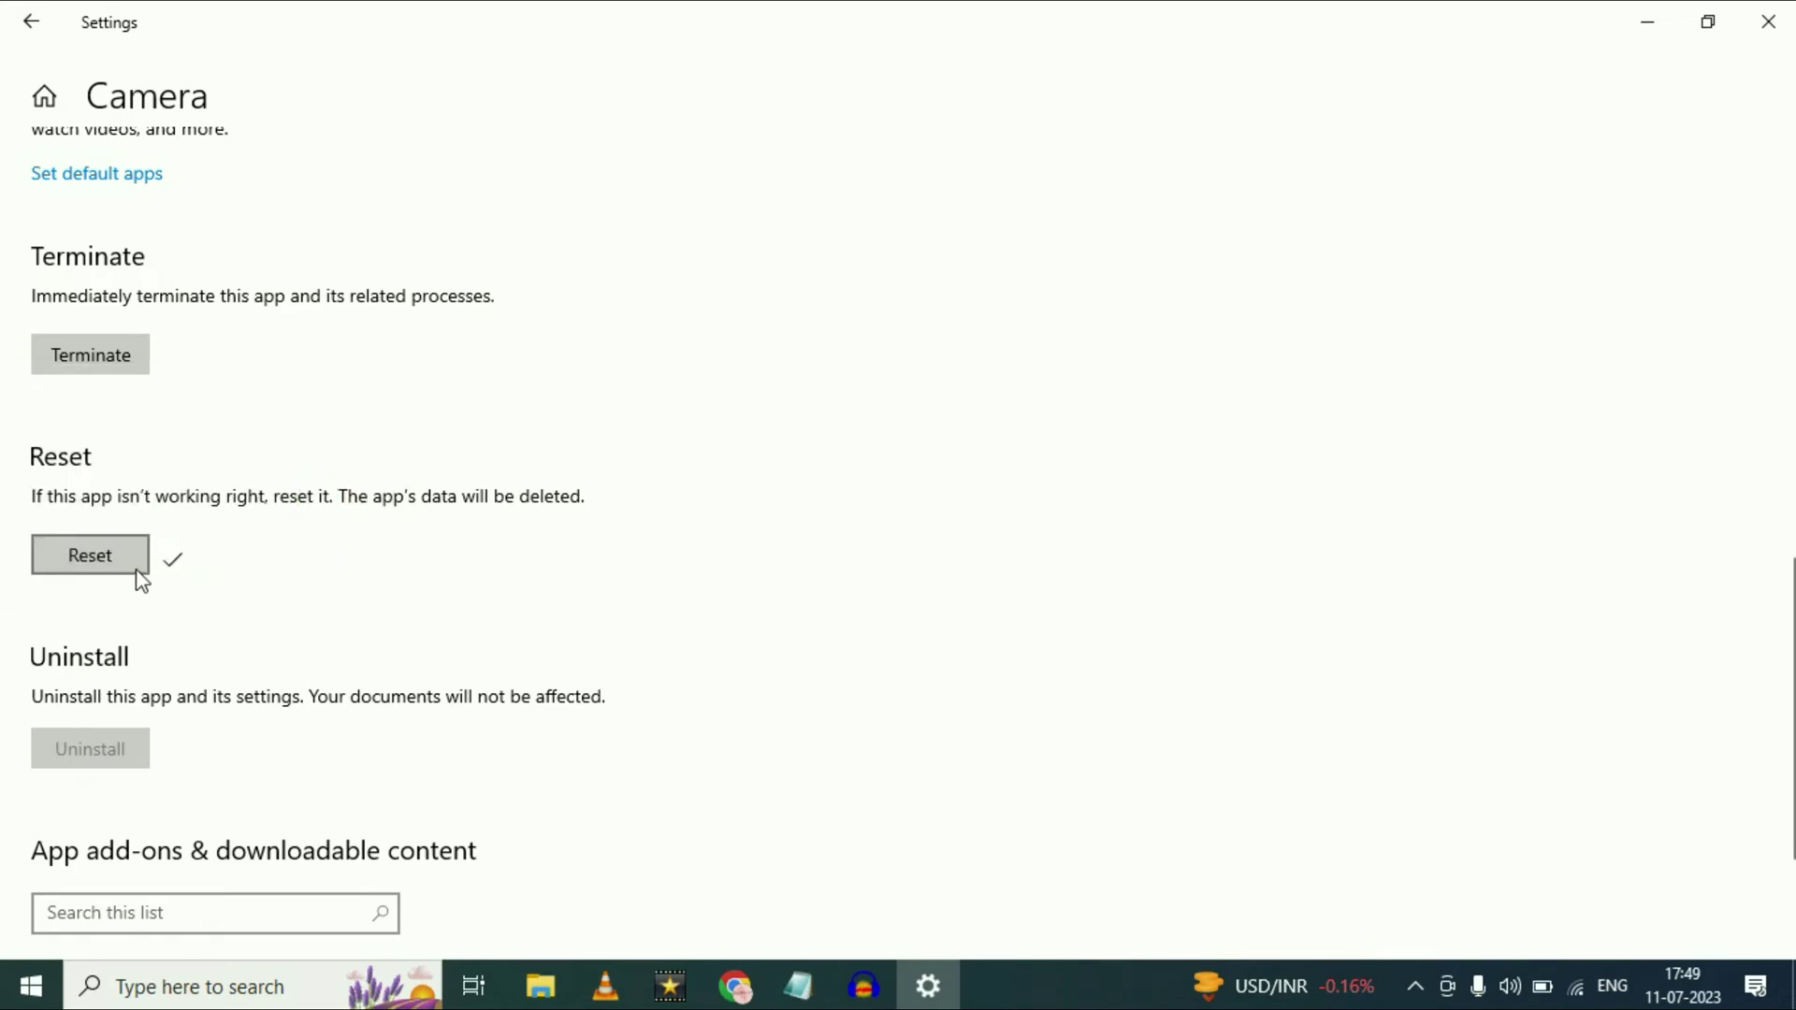
left_click(1766, 20)
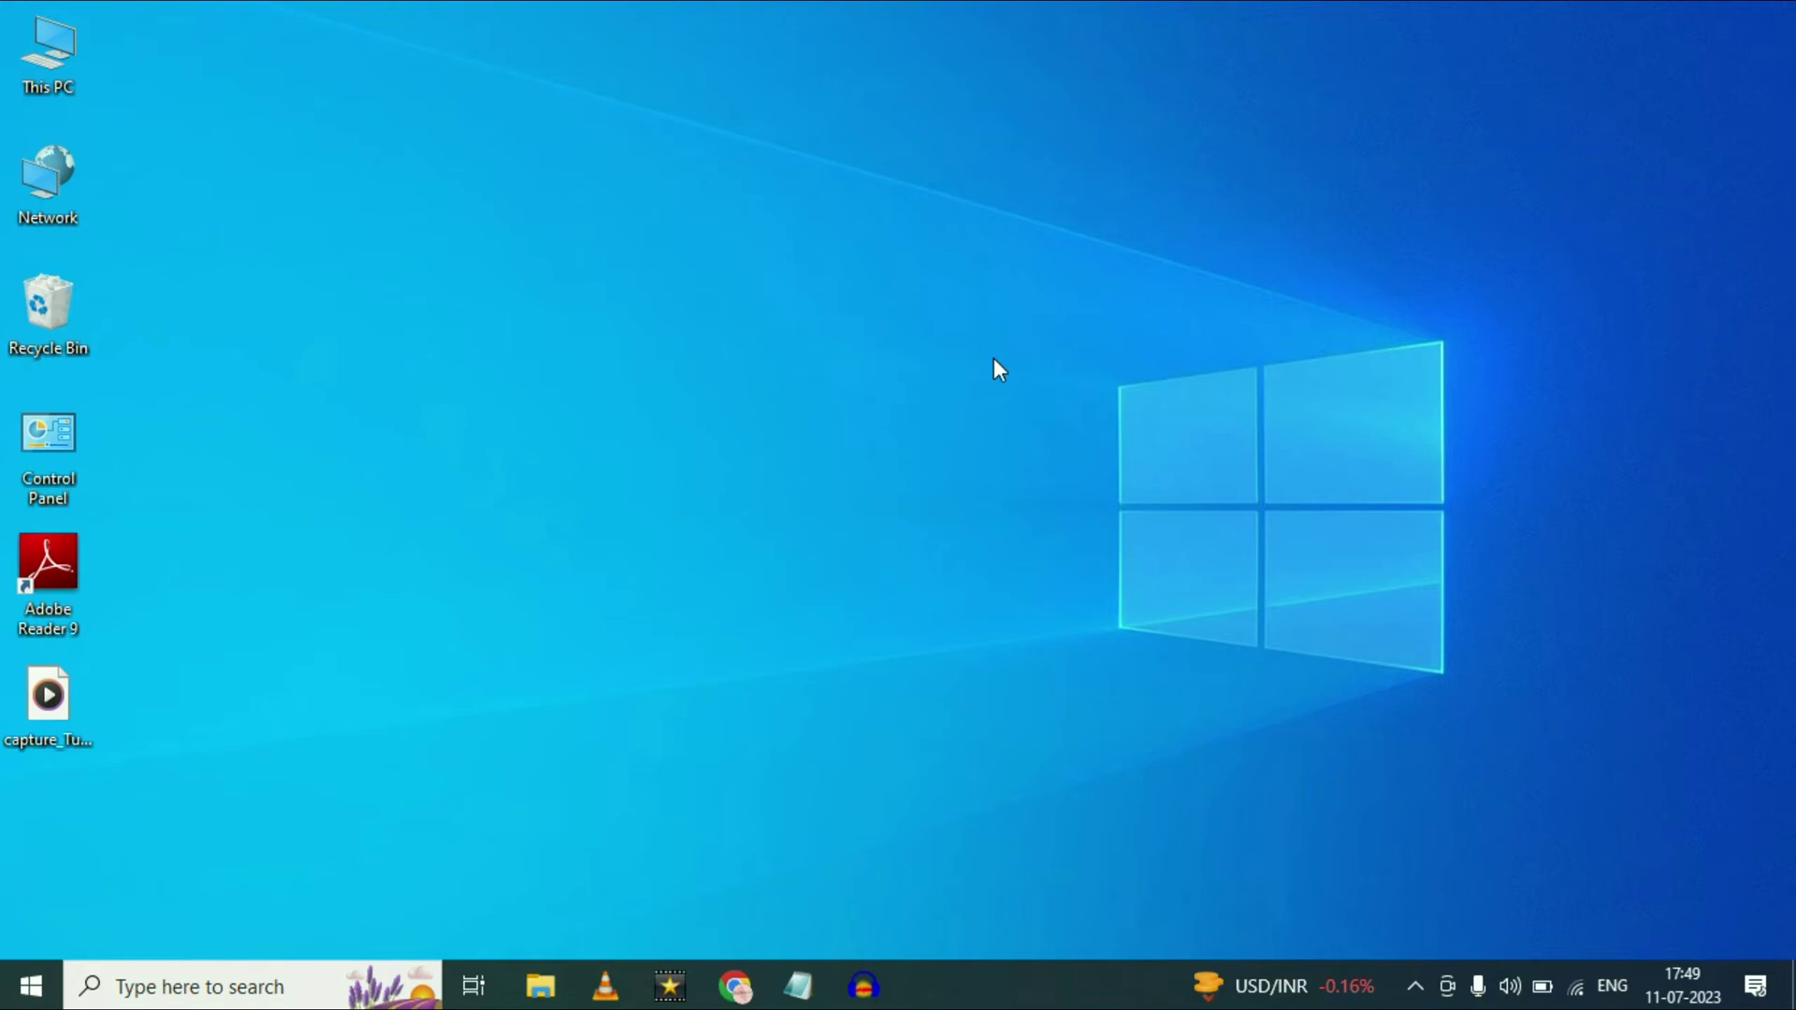
Search the system for Device Manager, open it and maximize its window
left_click(210, 986)
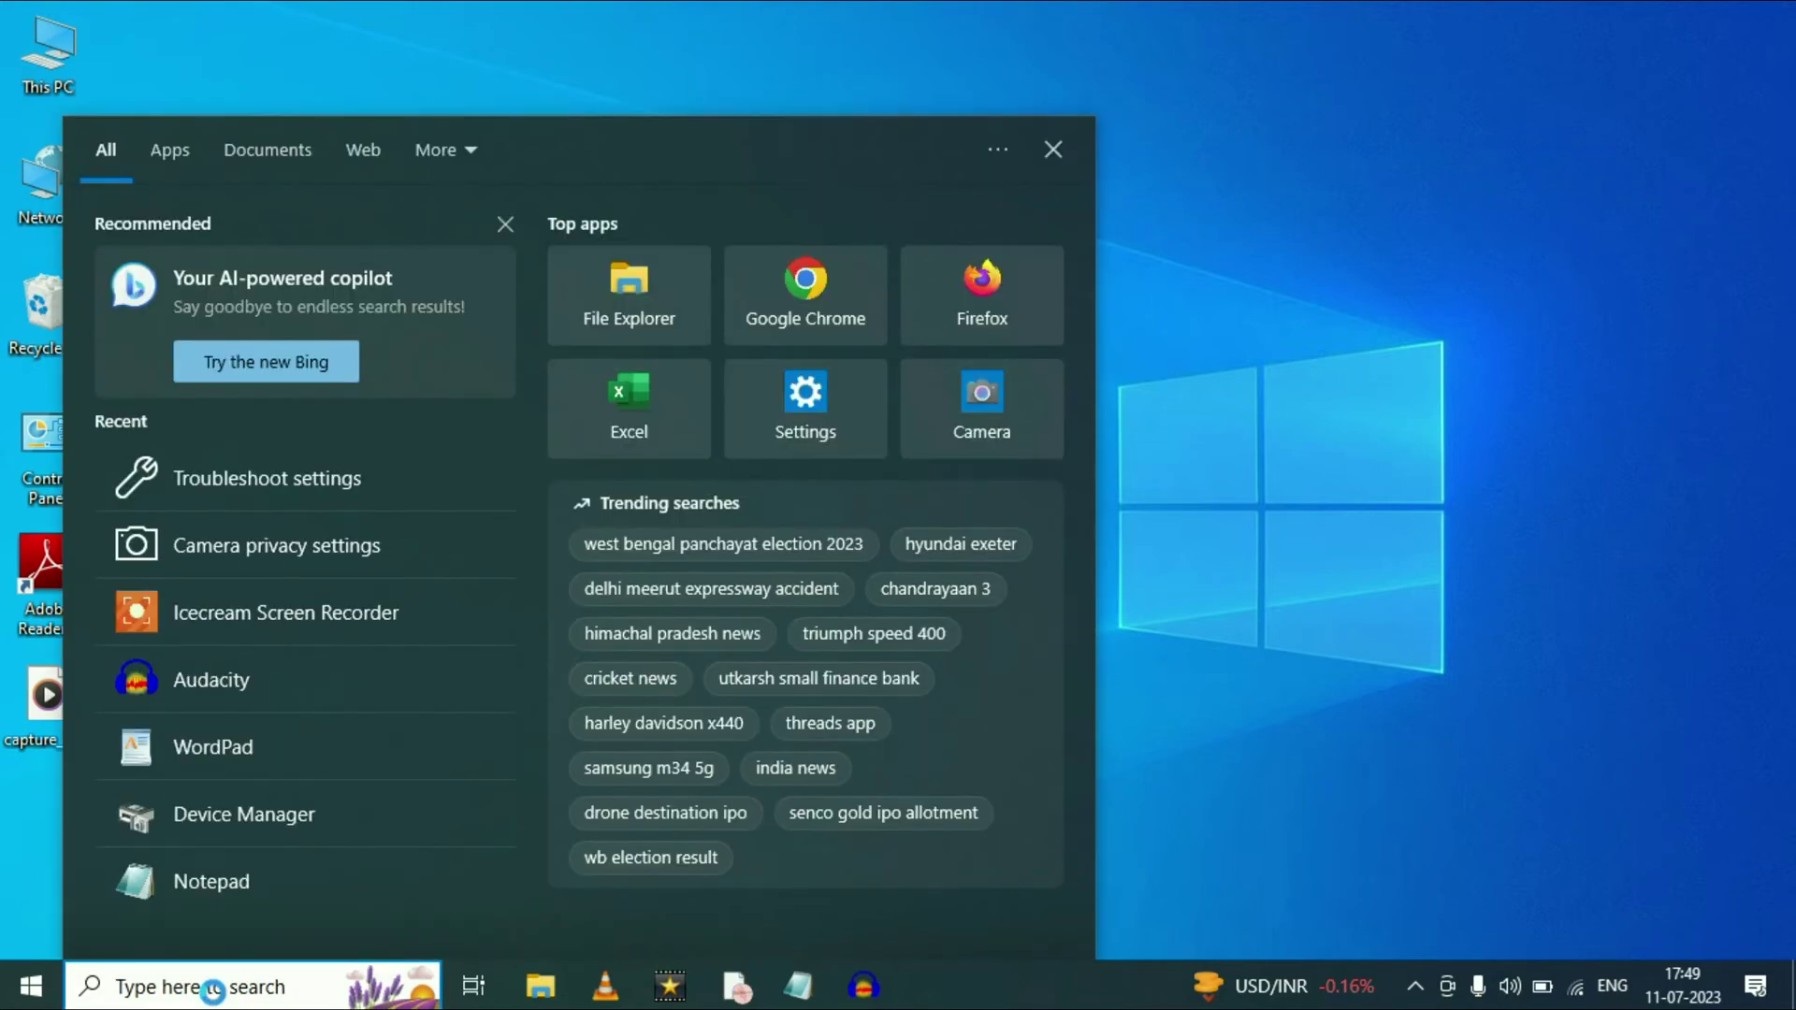
type("devic")
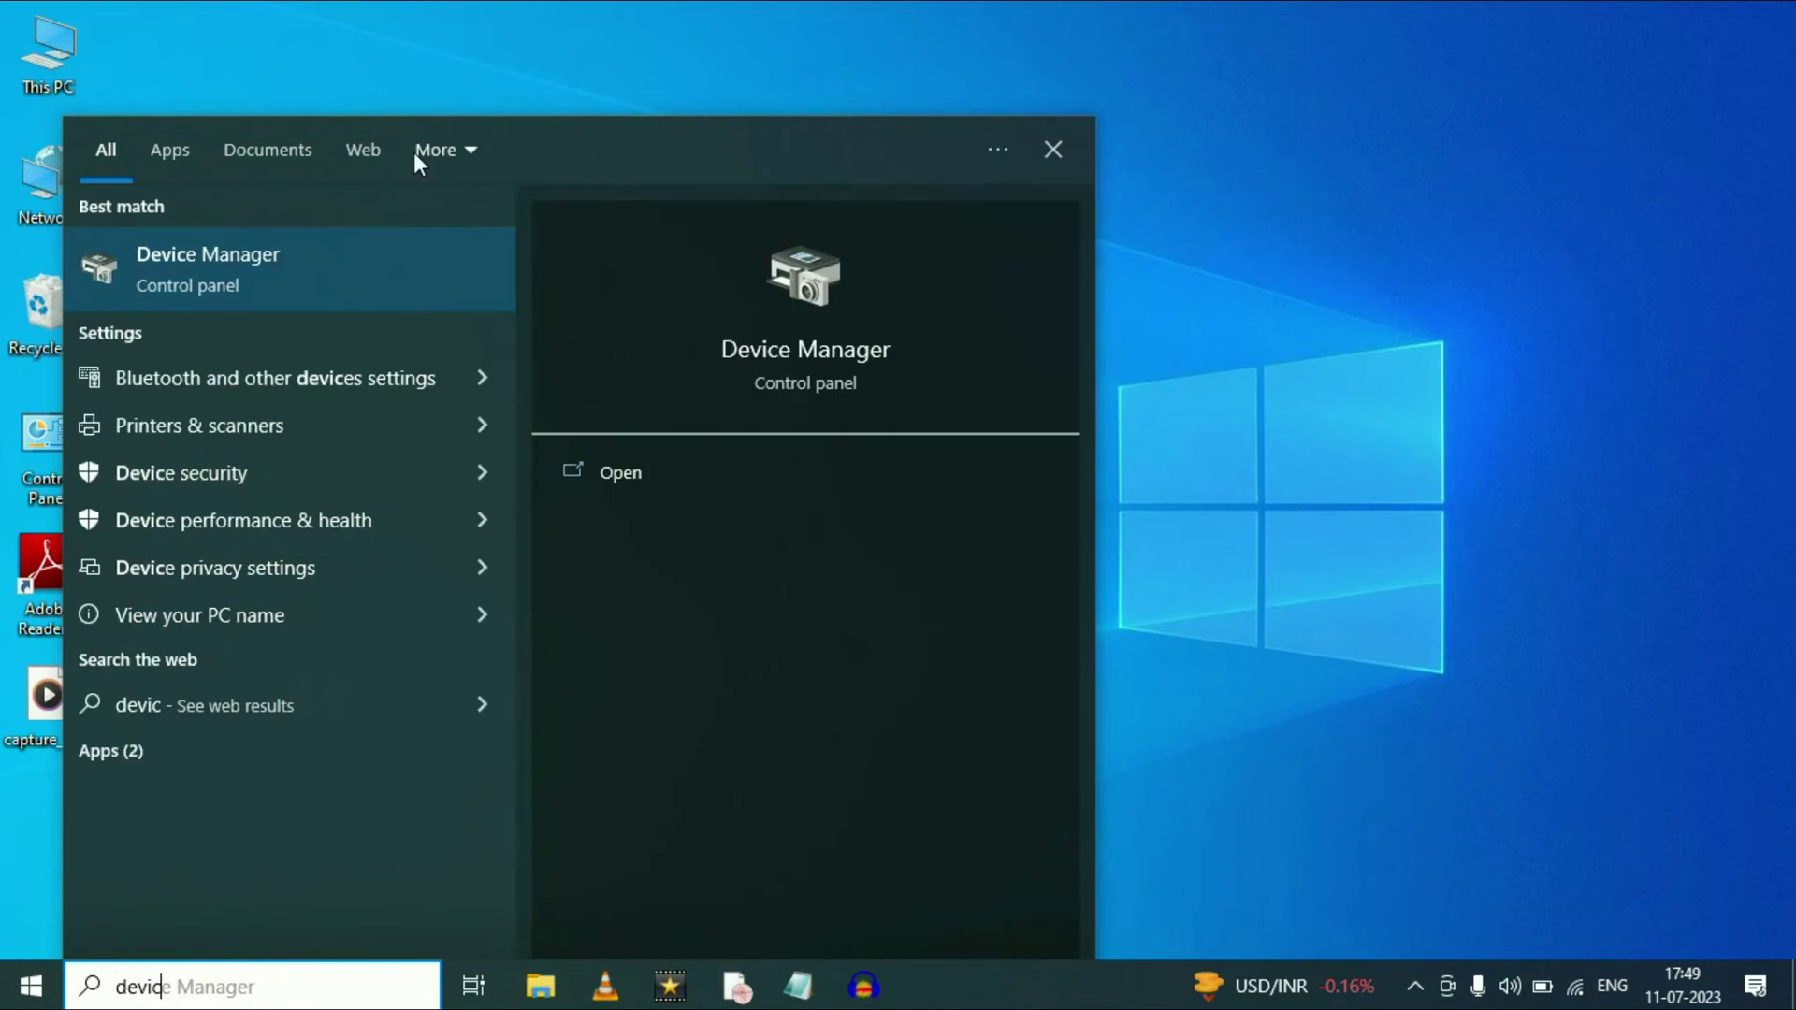
left_click(267, 275)
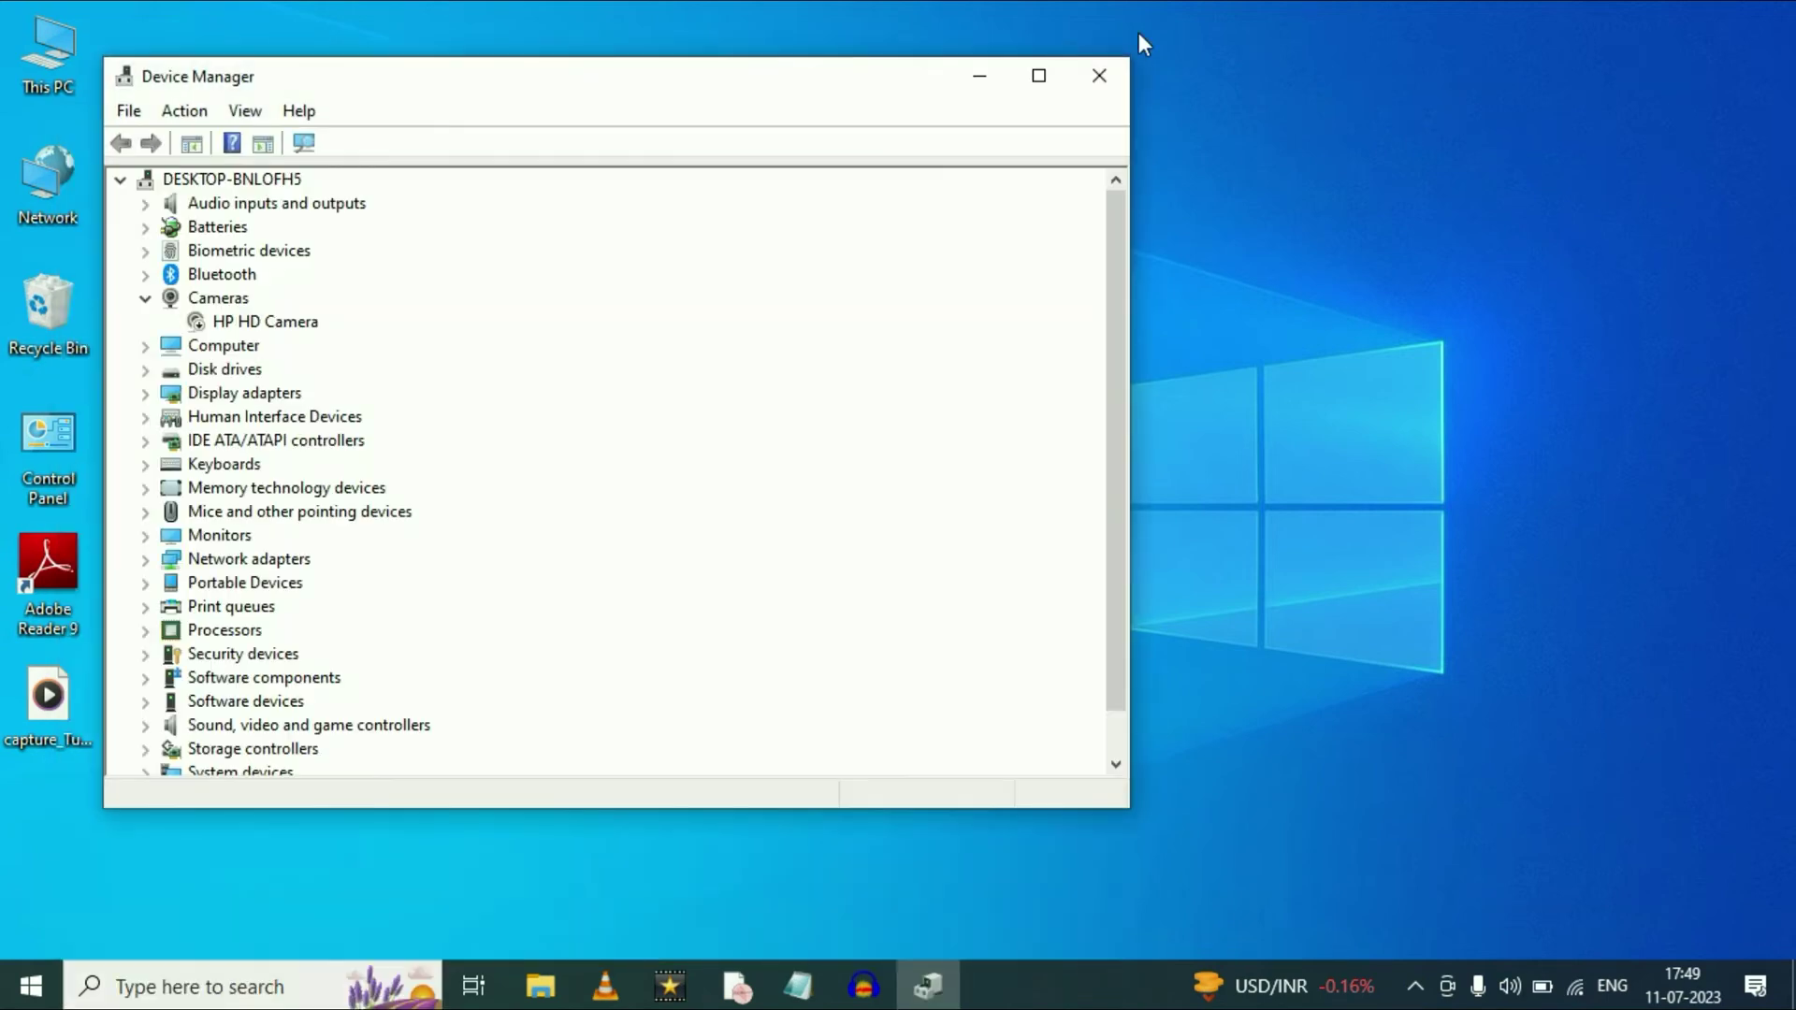
left_click(1040, 74)
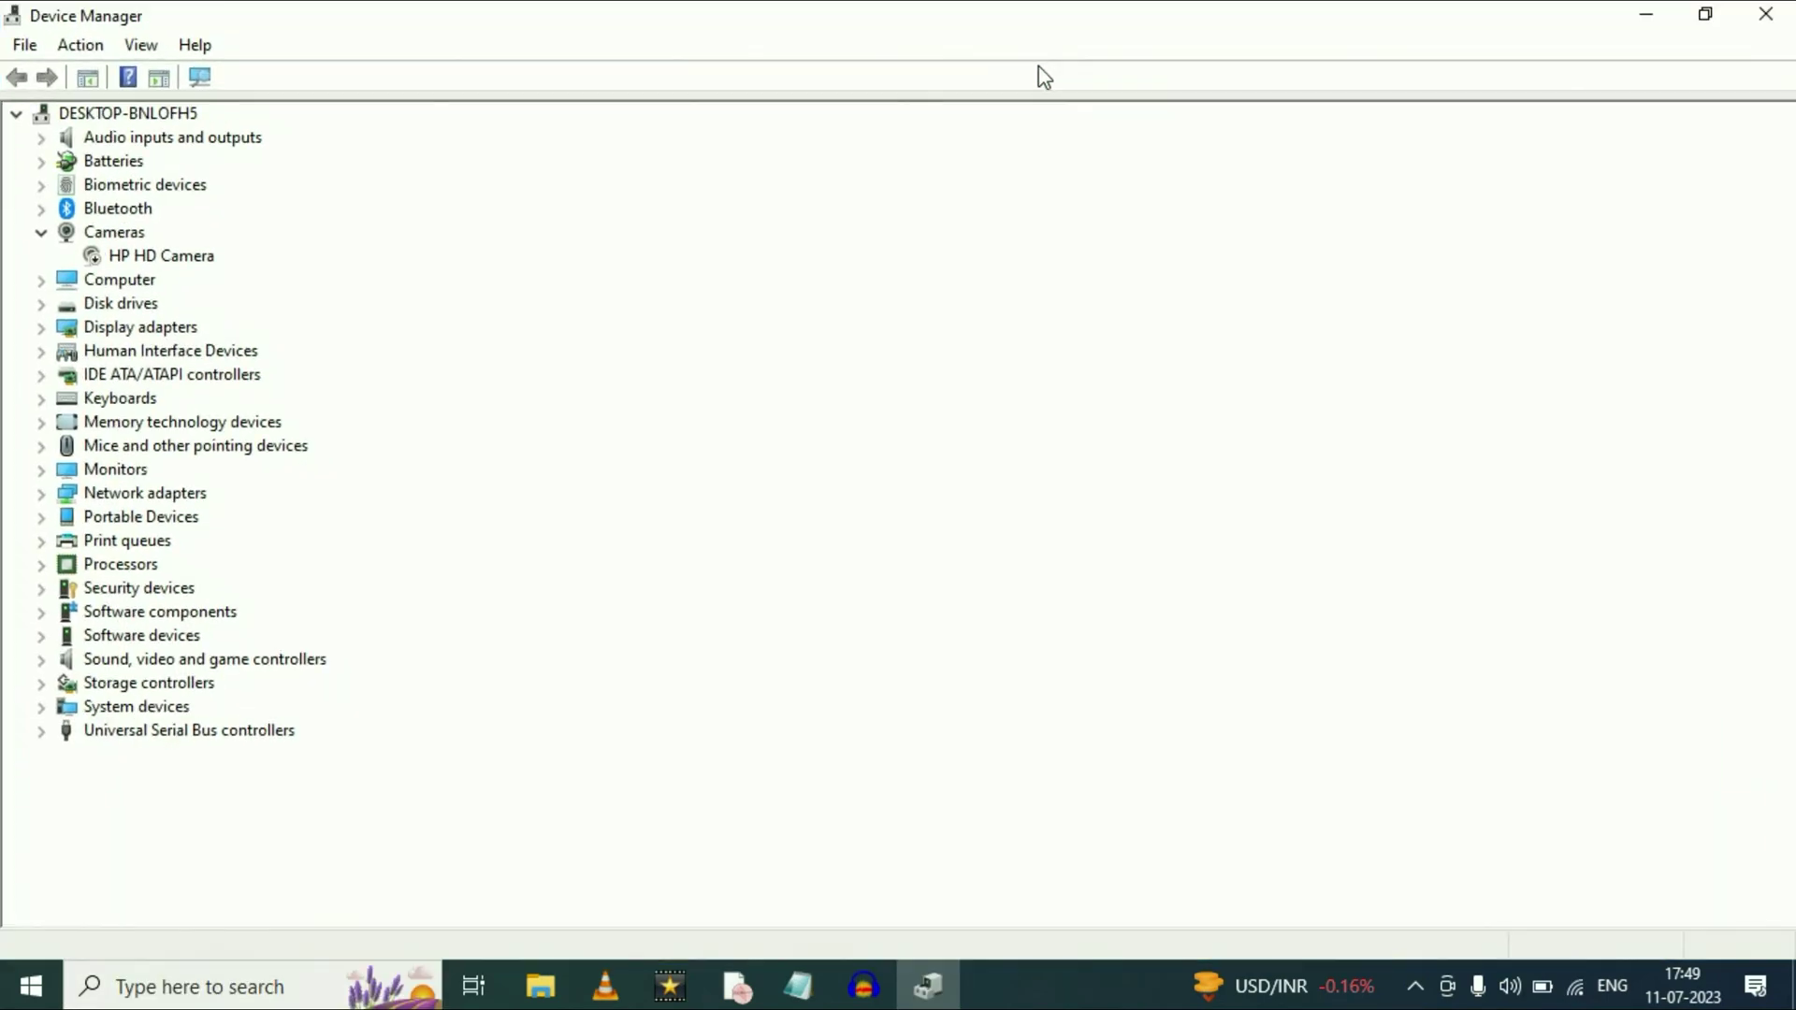
Enable the HP HD Camera device in the Cameras category
left_click(132, 240)
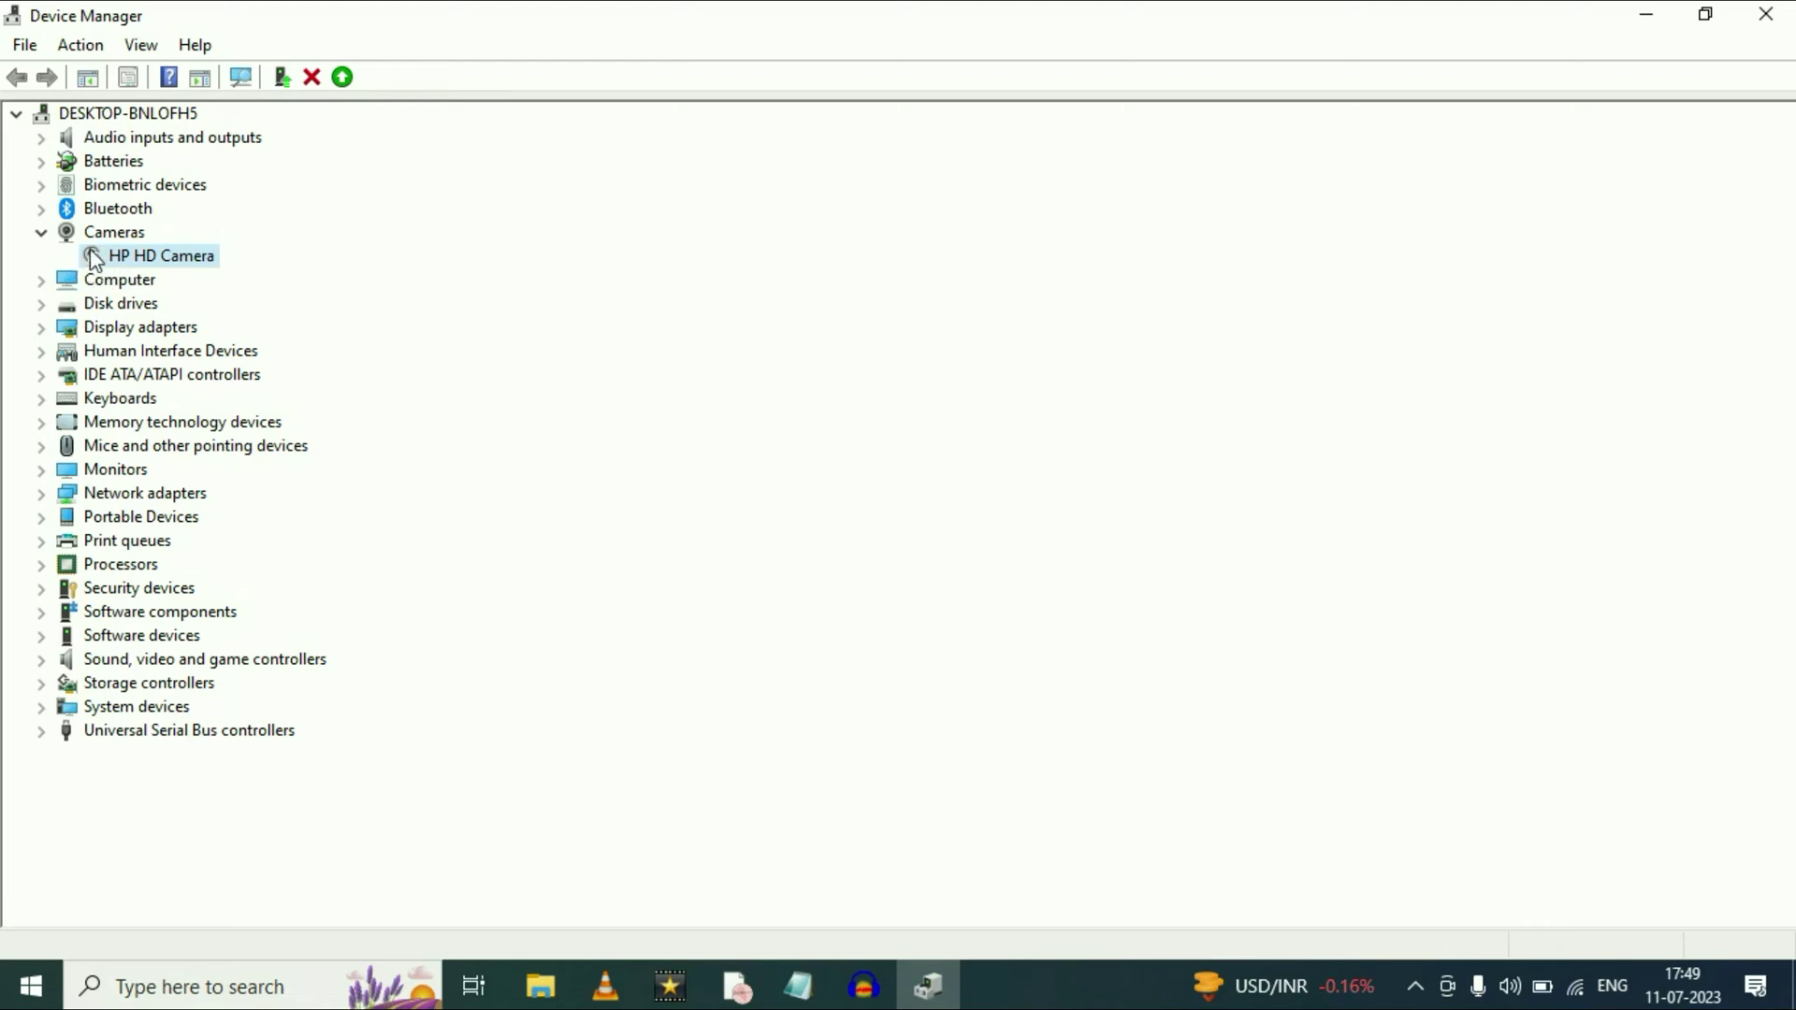
right_click(182, 255)
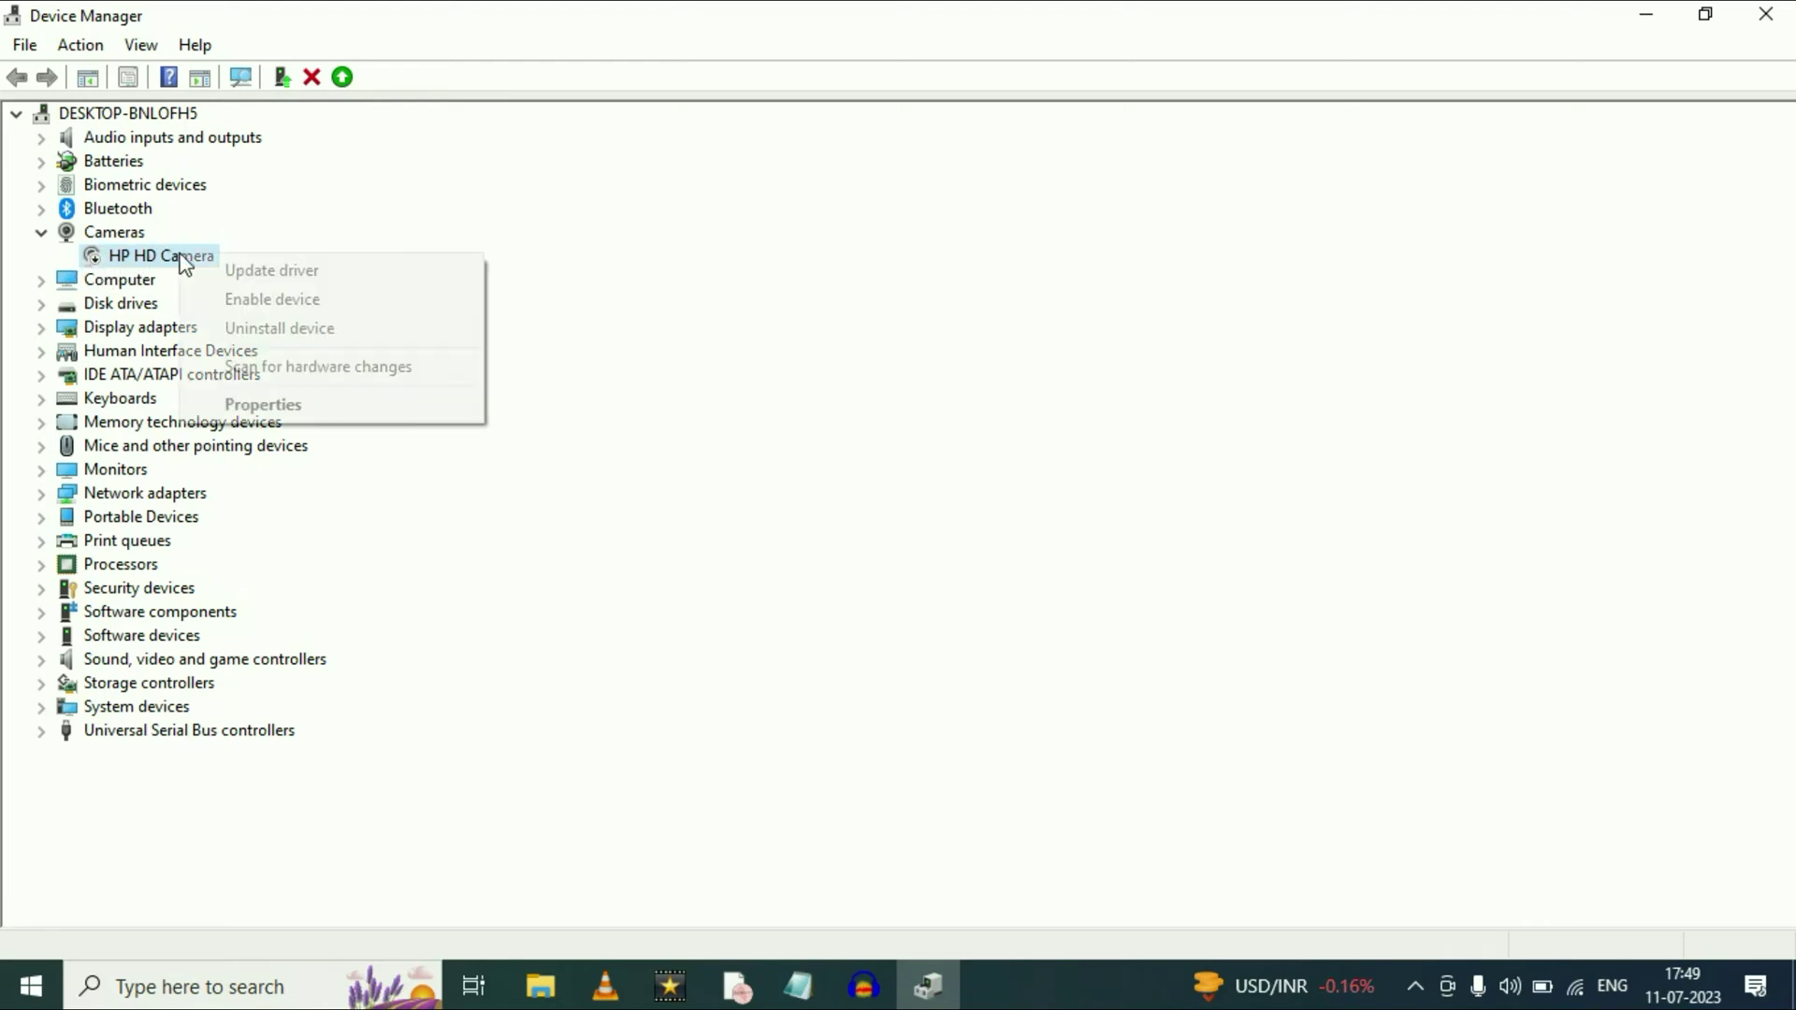
left_click(240, 310)
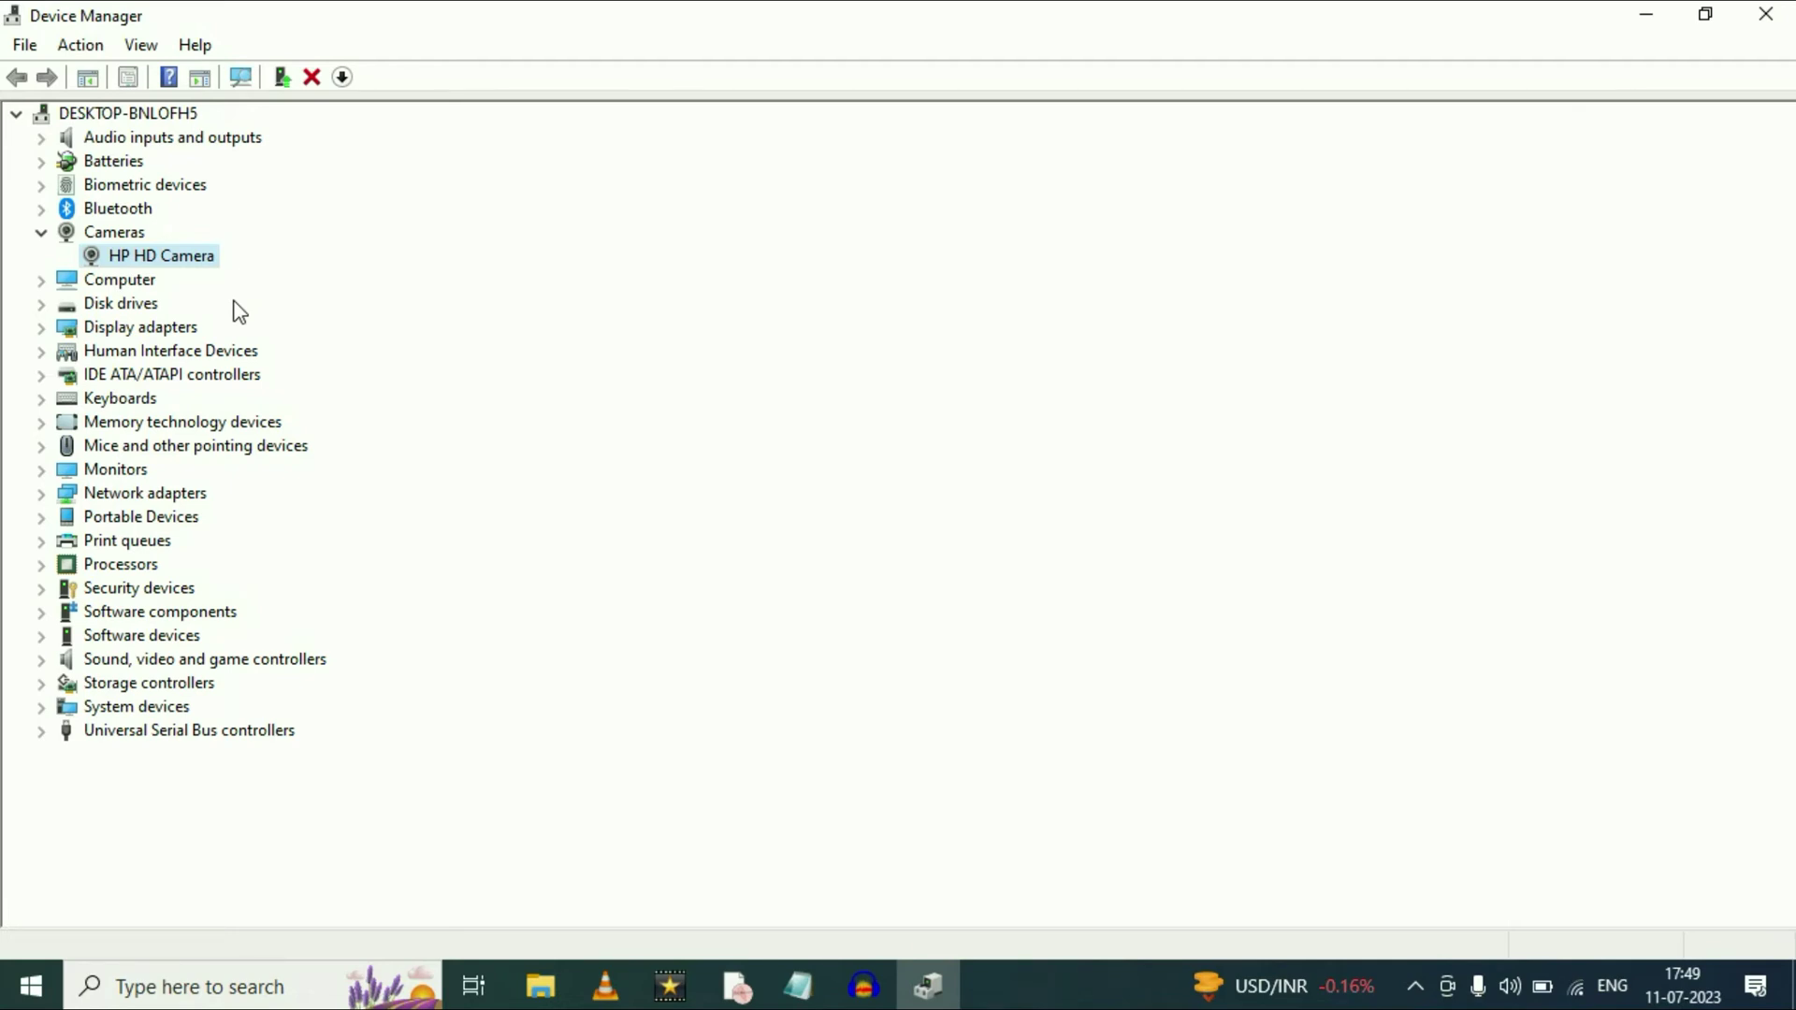
Run an automatic driver search for the HP HD Camera and close the update wizard
right_click(175, 267)
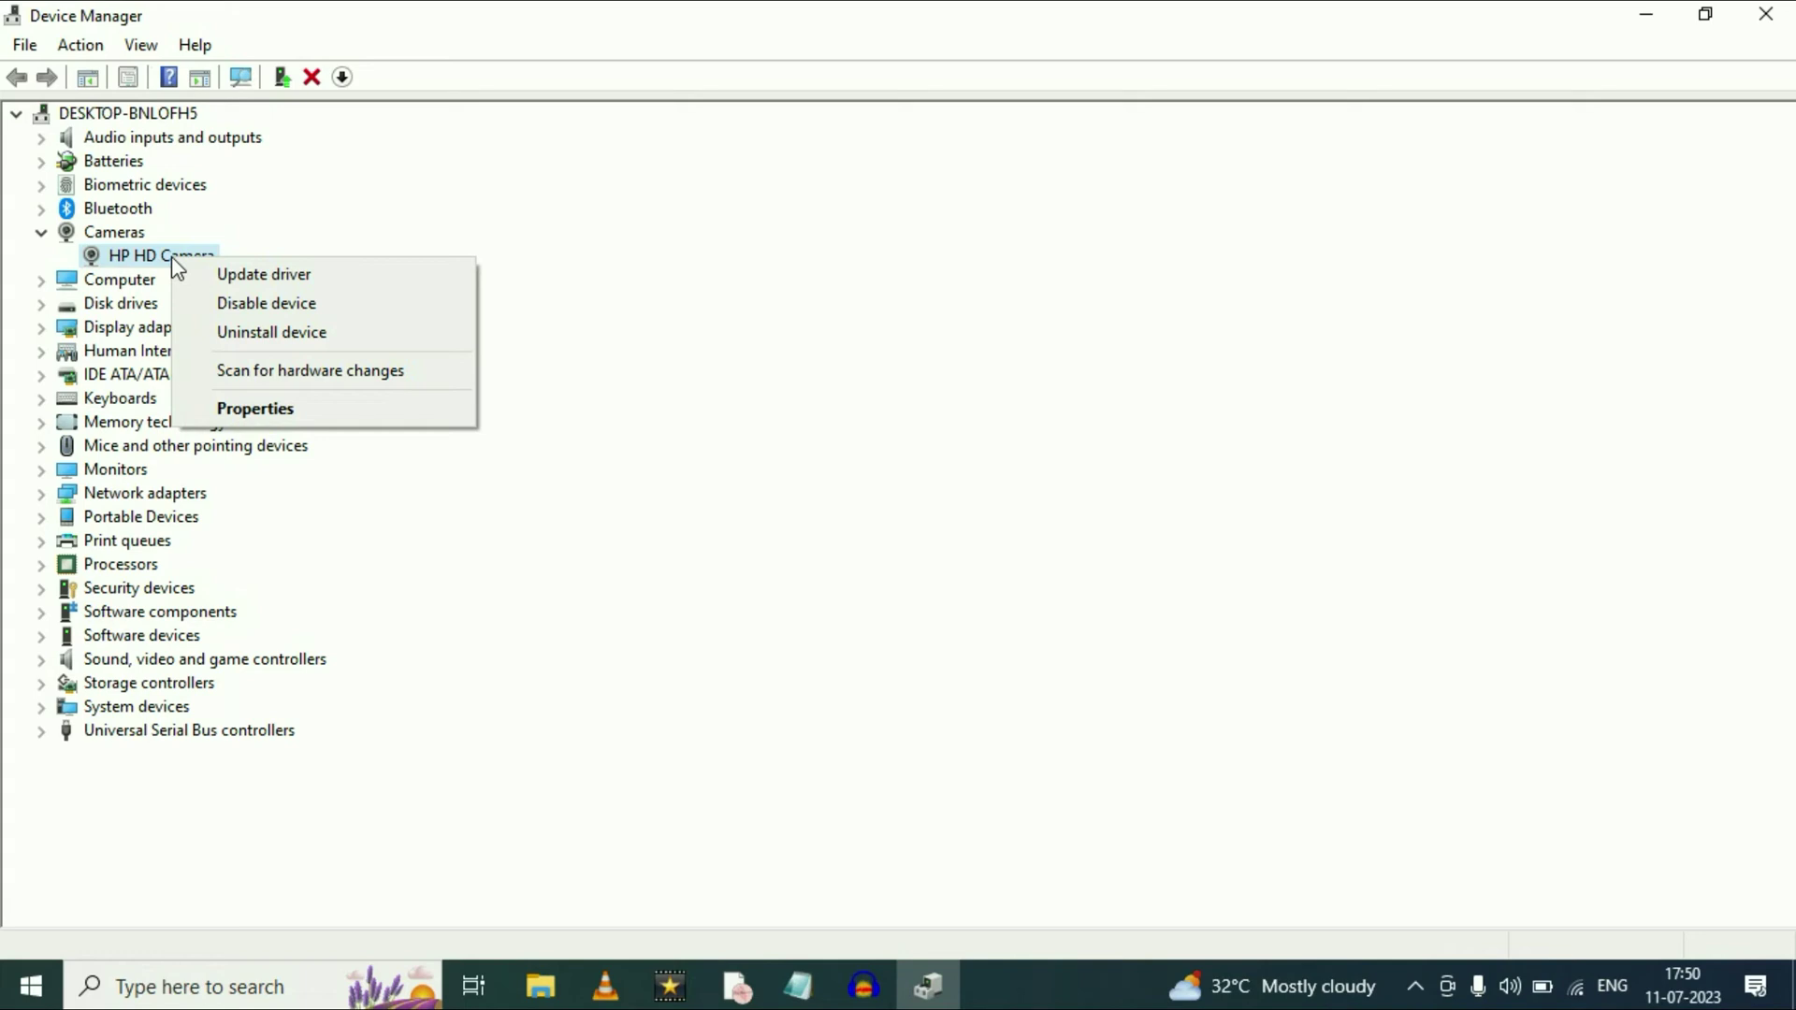
left_click(232, 274)
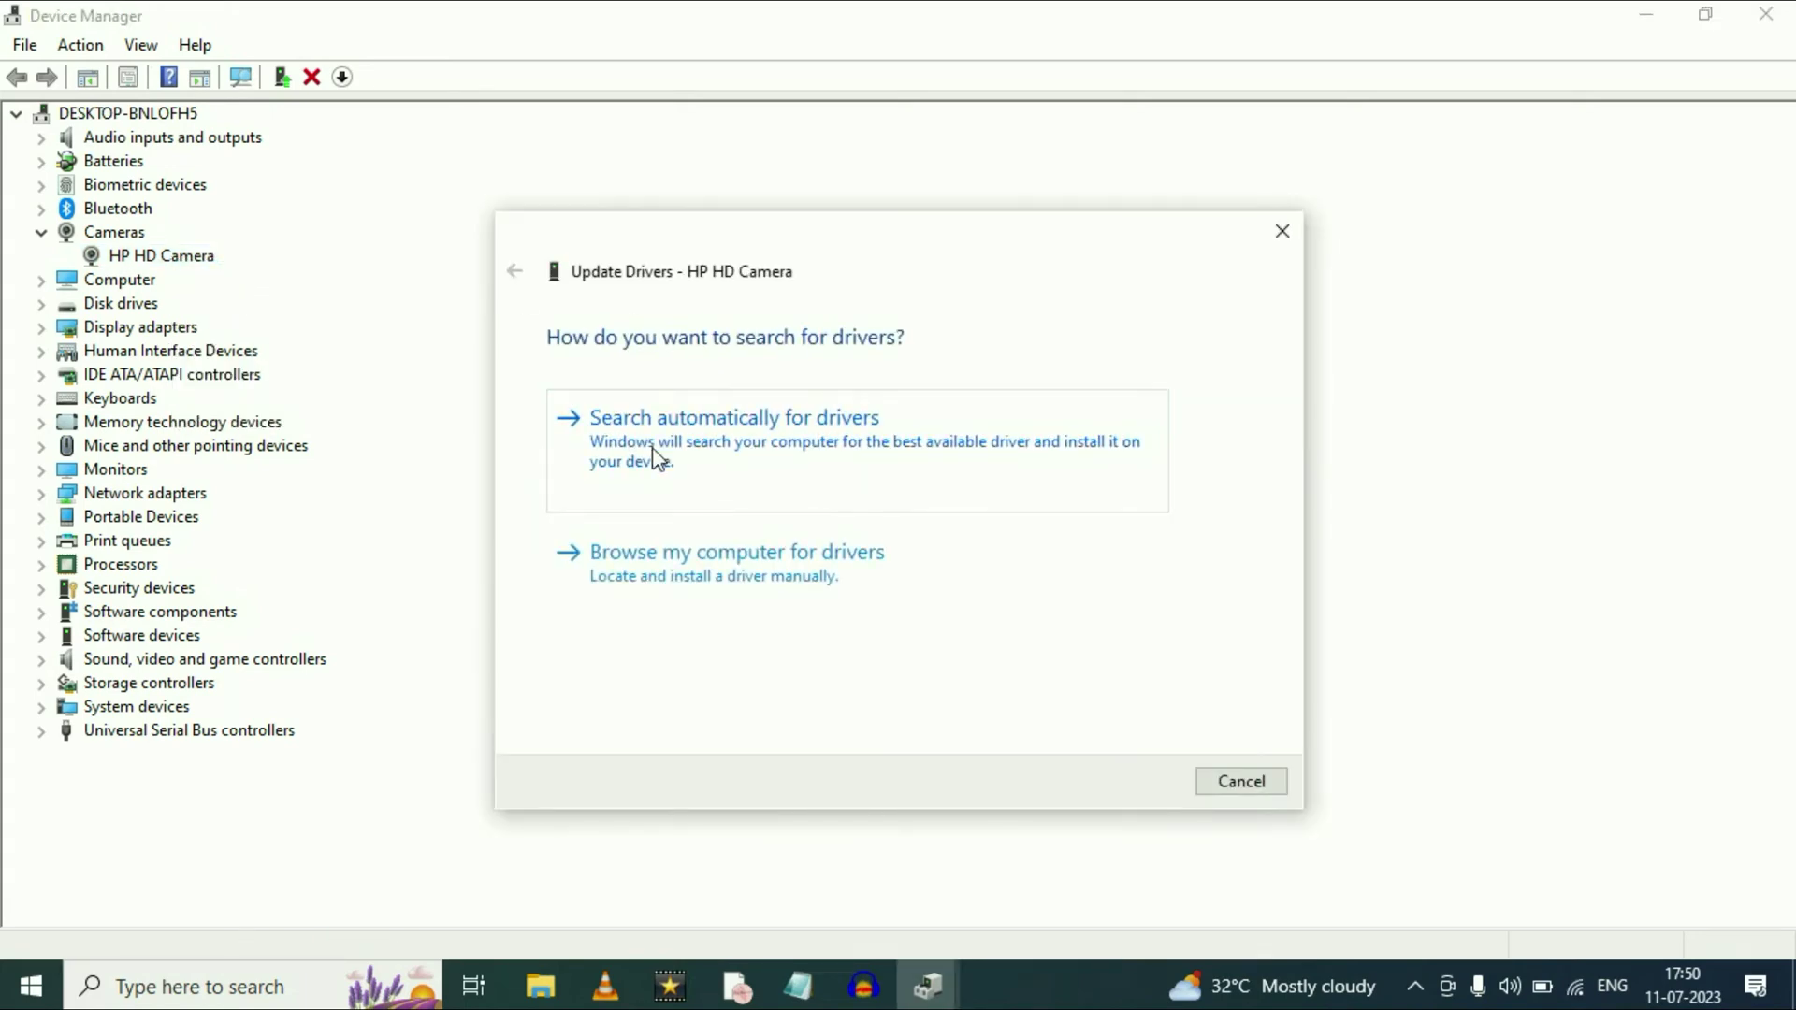
left_click(655, 458)
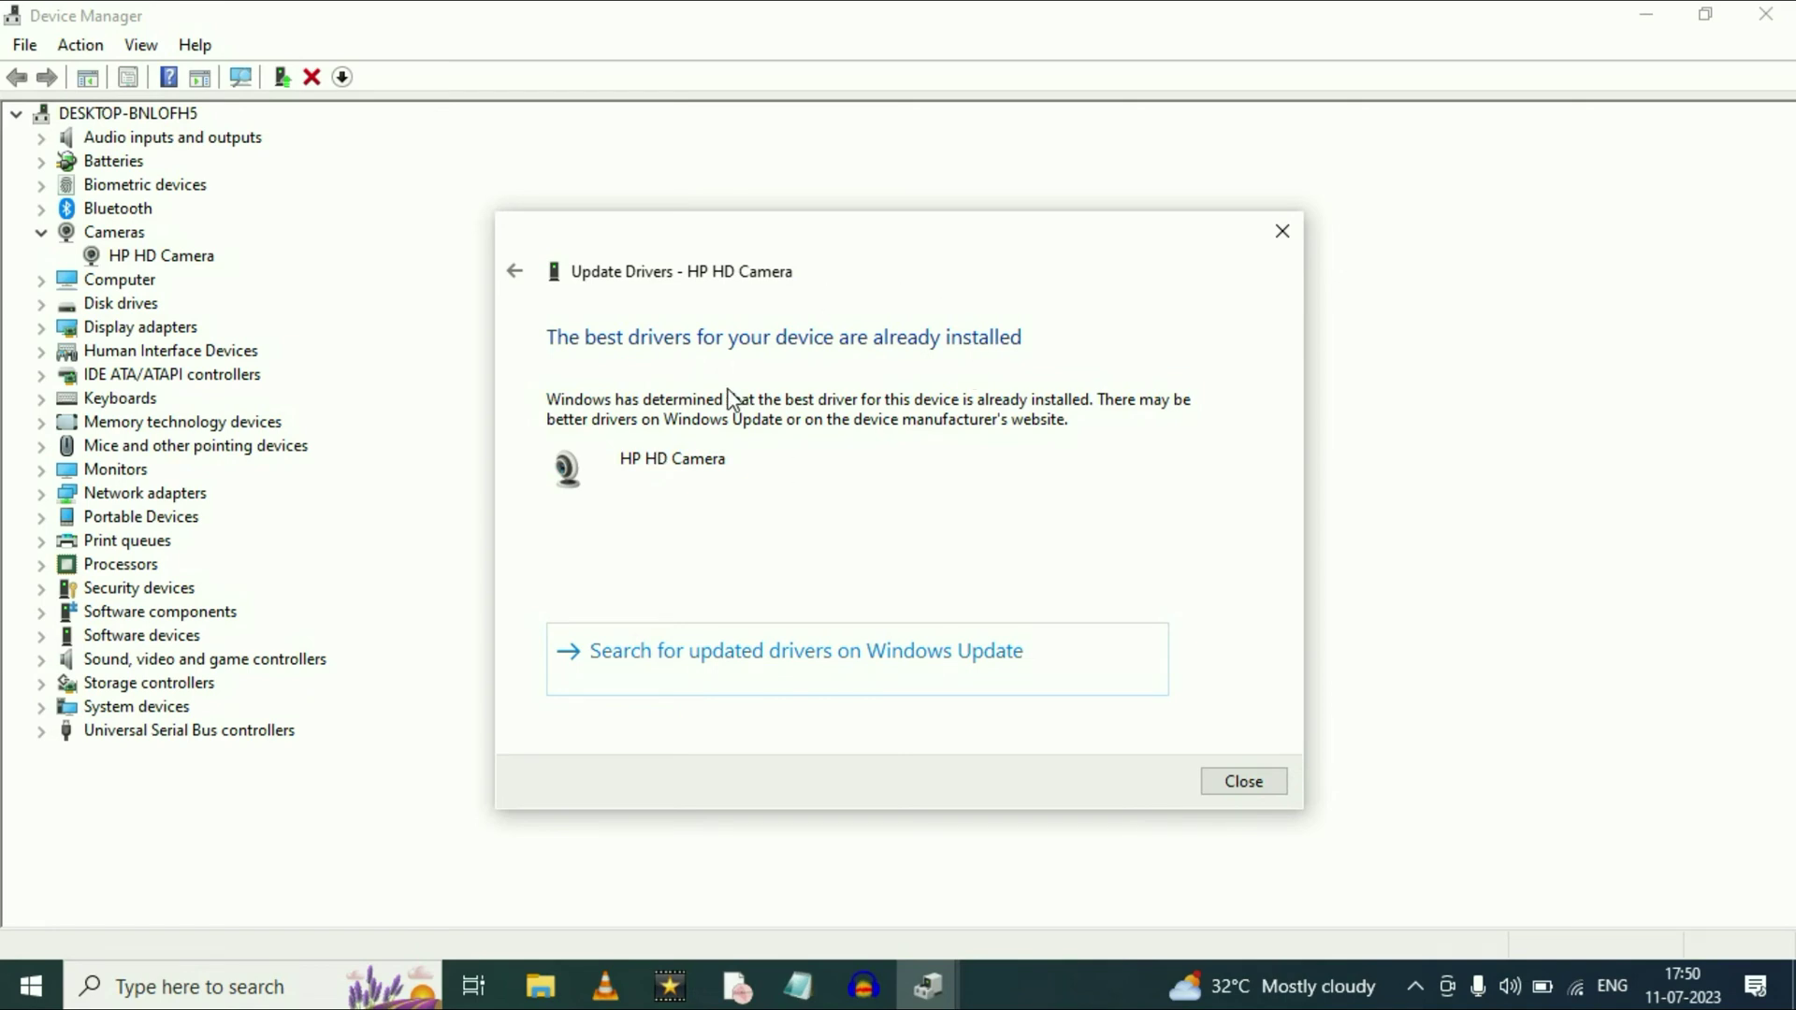
left_click(1244, 784)
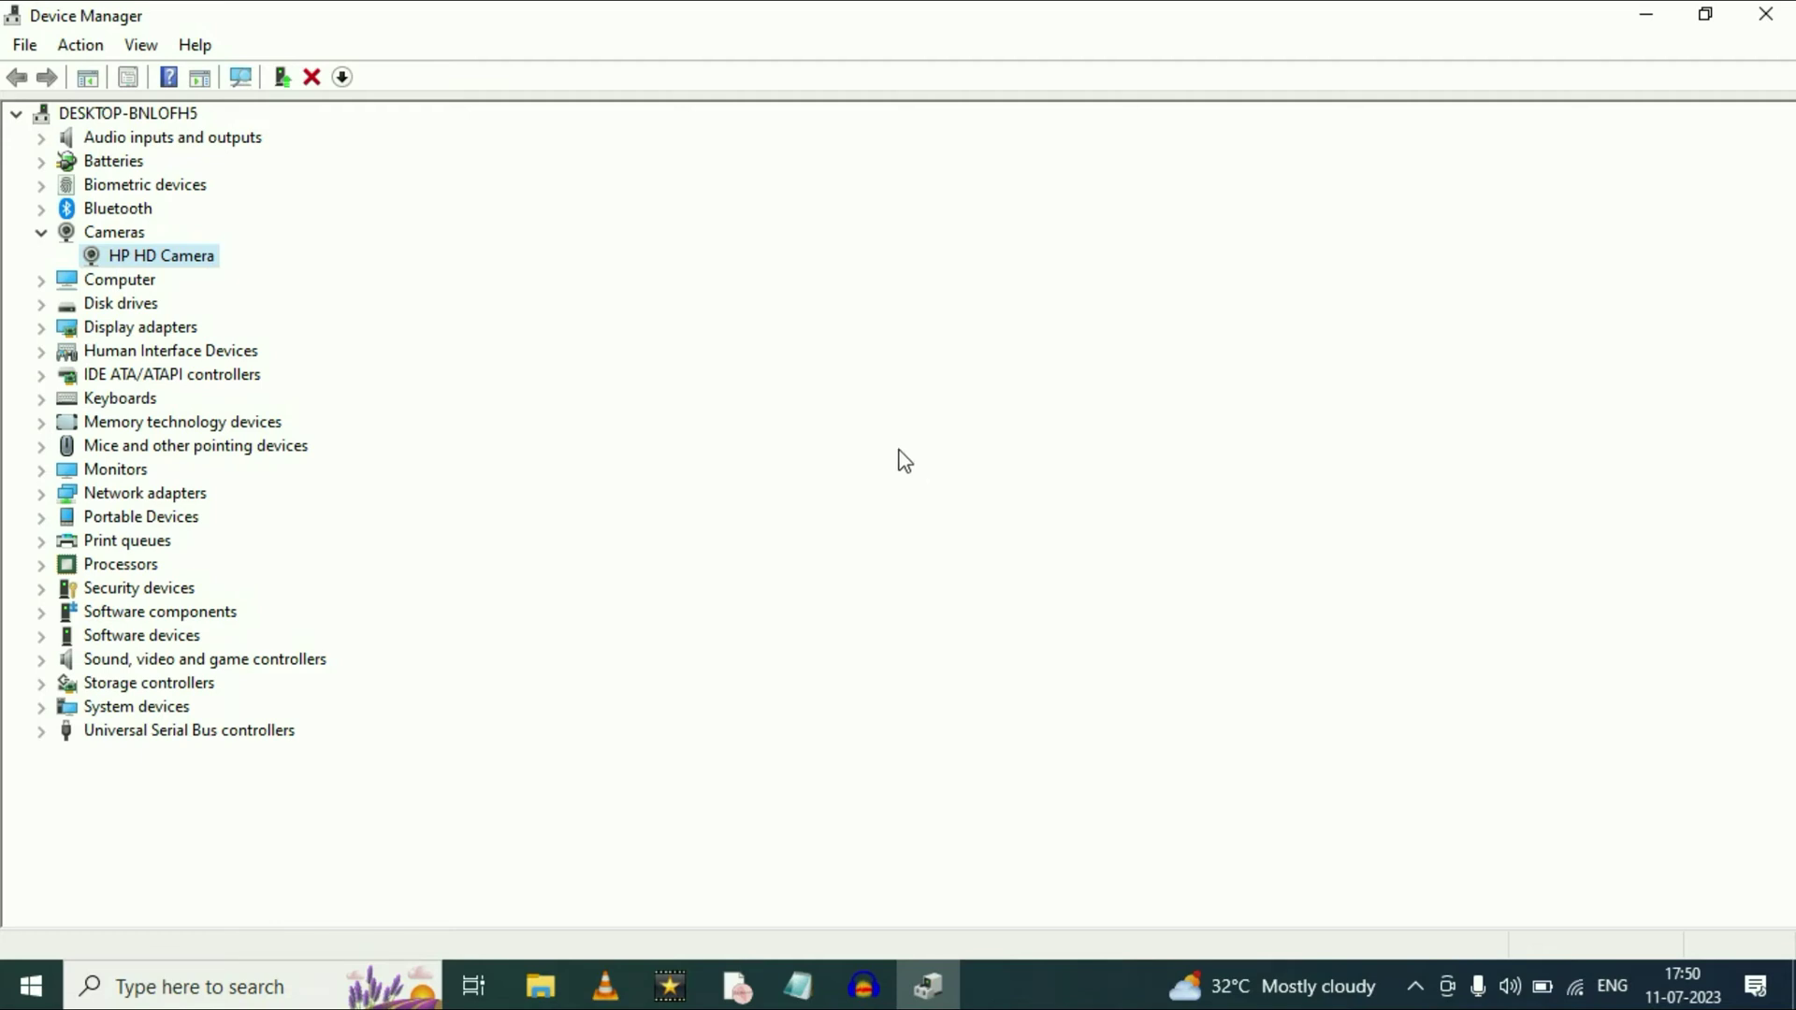
Uninstall the HP HD Camera device without deleting its driver software, and close Device Manager
right_click(186, 258)
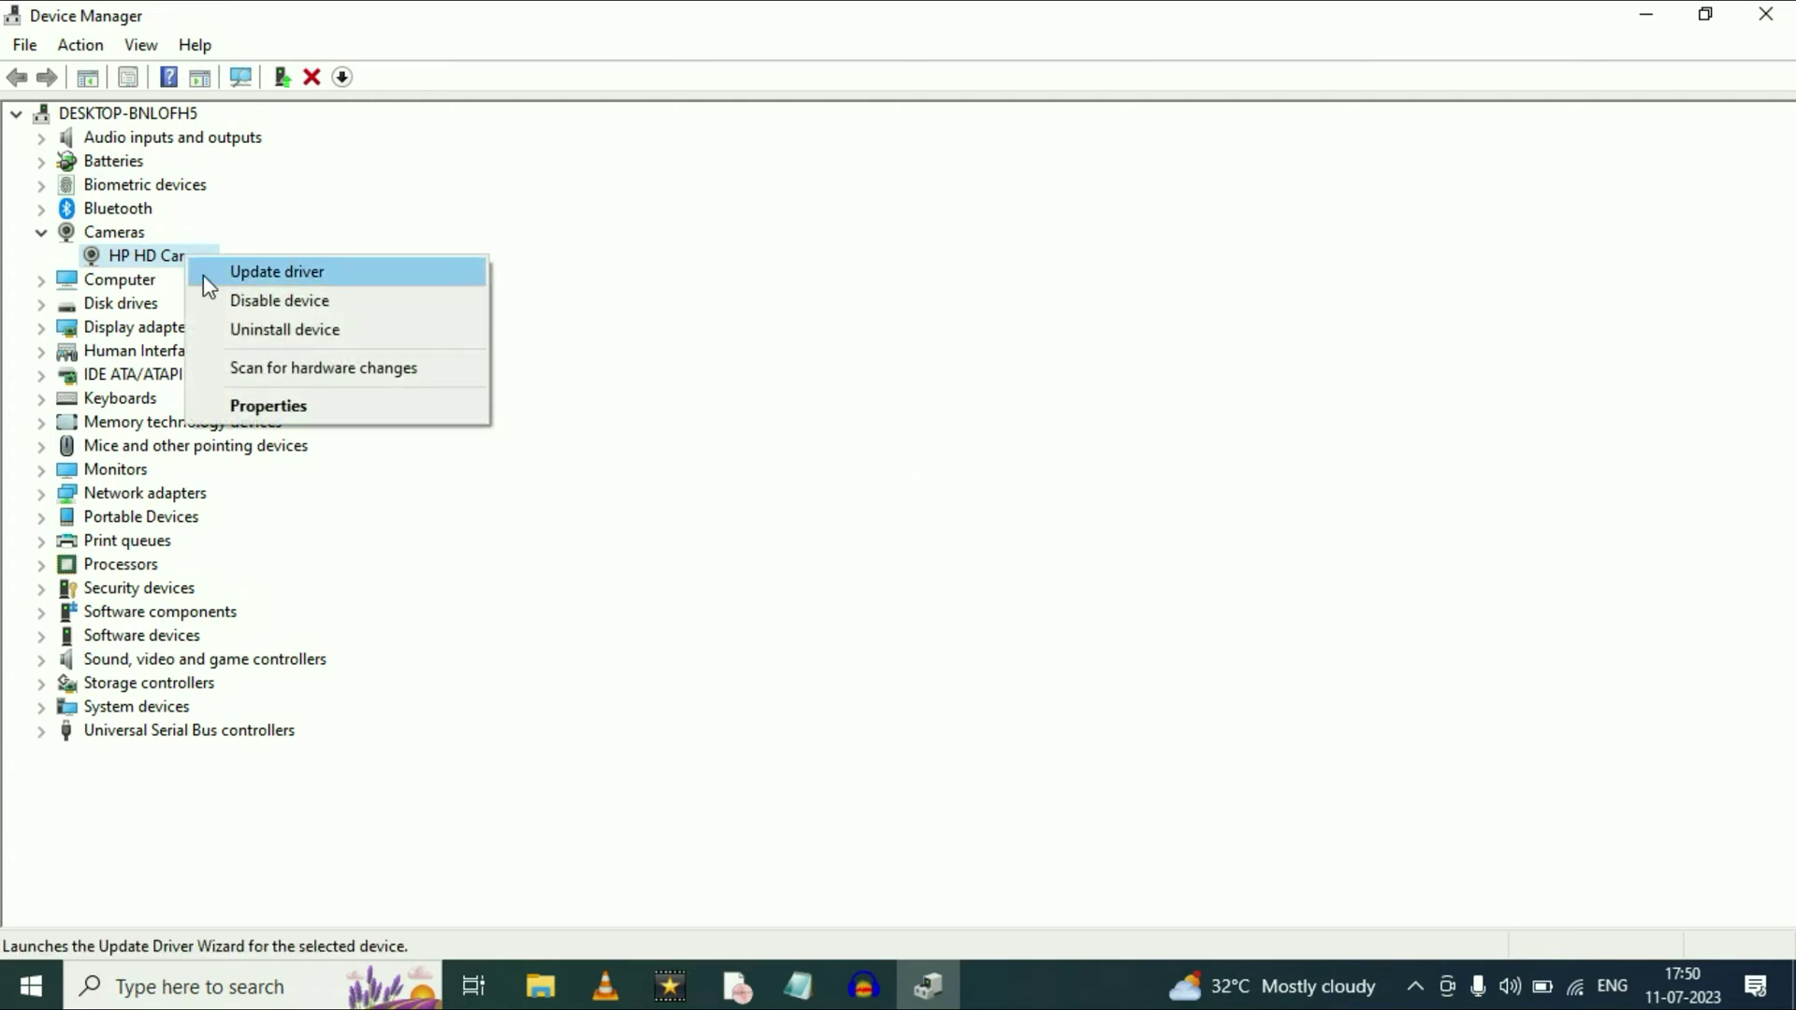
left_click(281, 333)
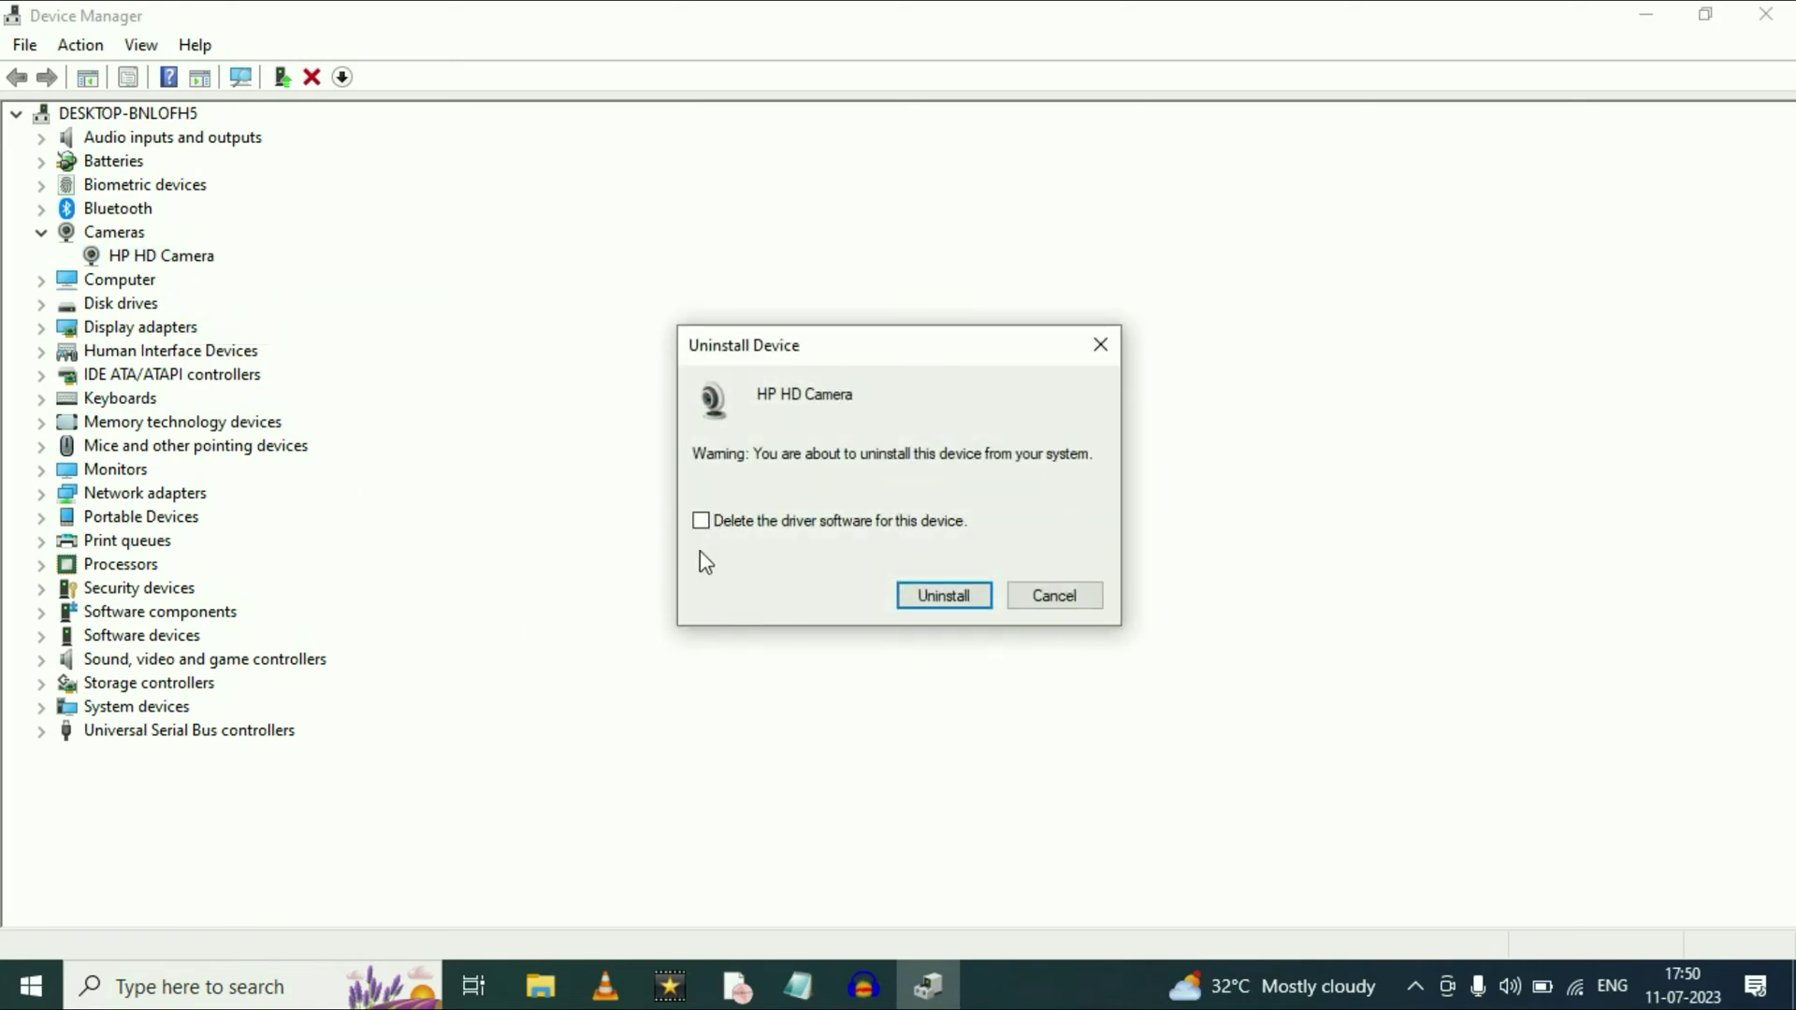
left_click(951, 607)
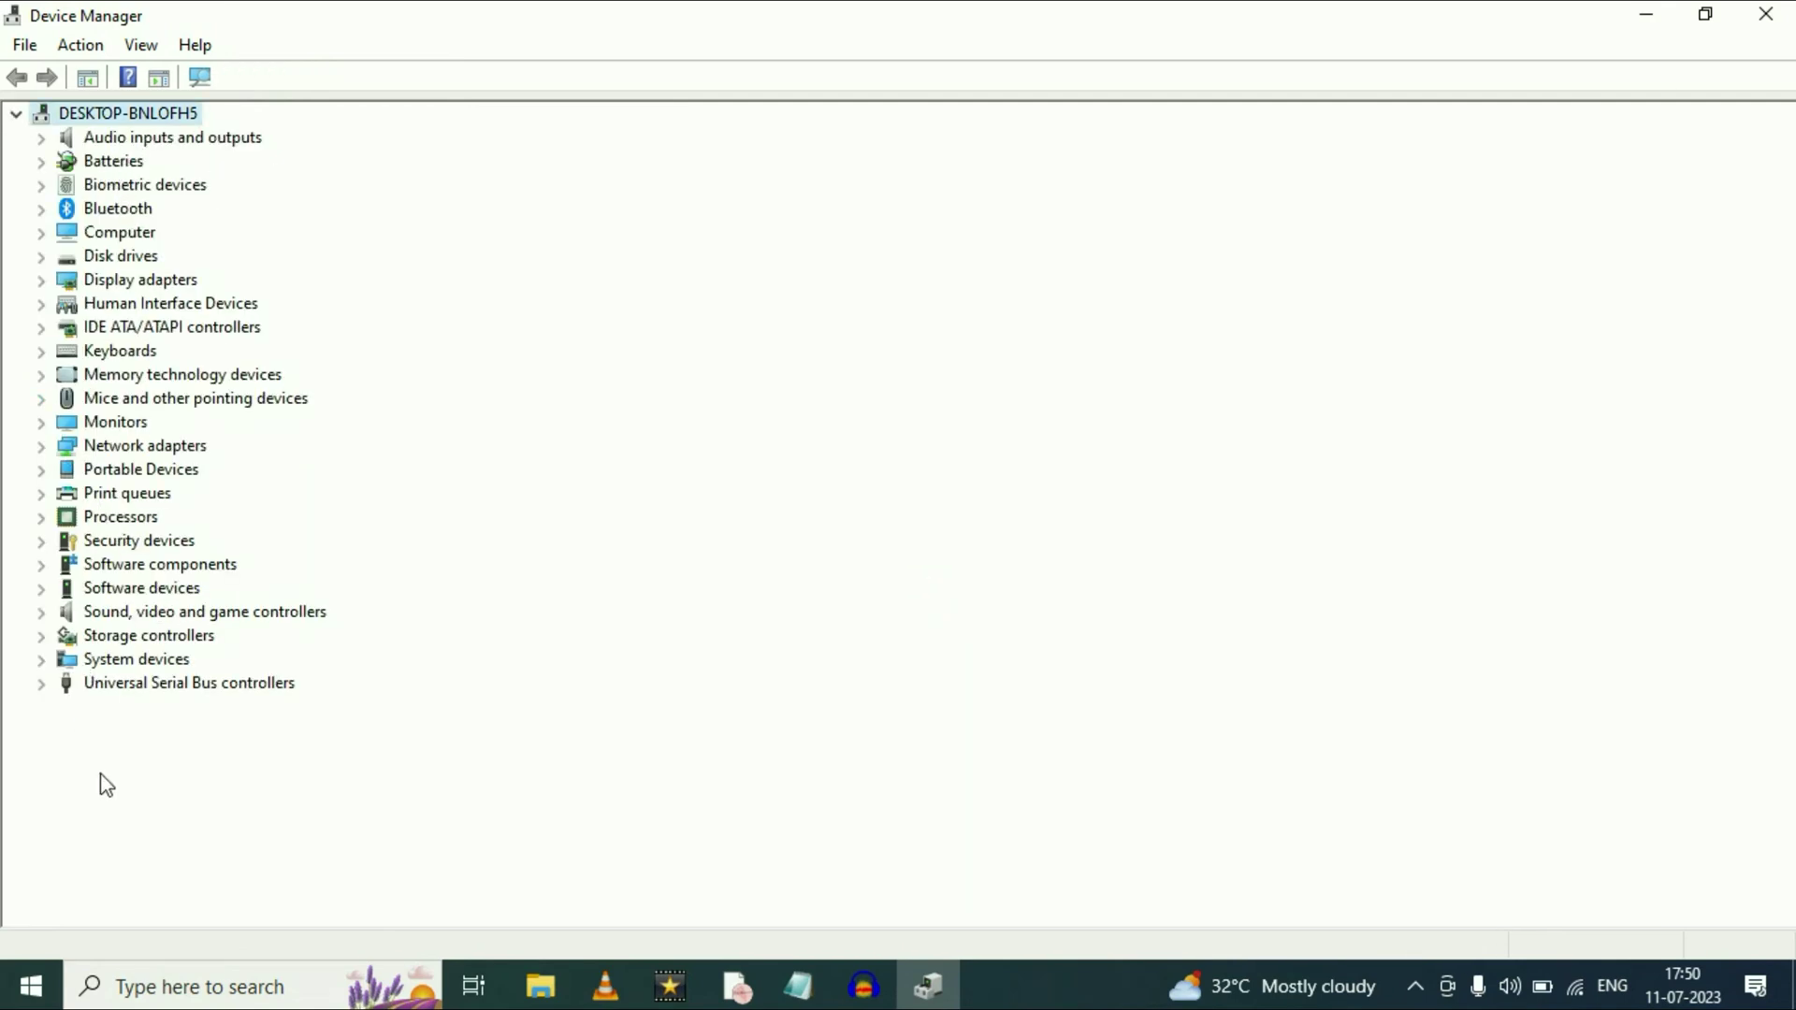
left_click(1755, 24)
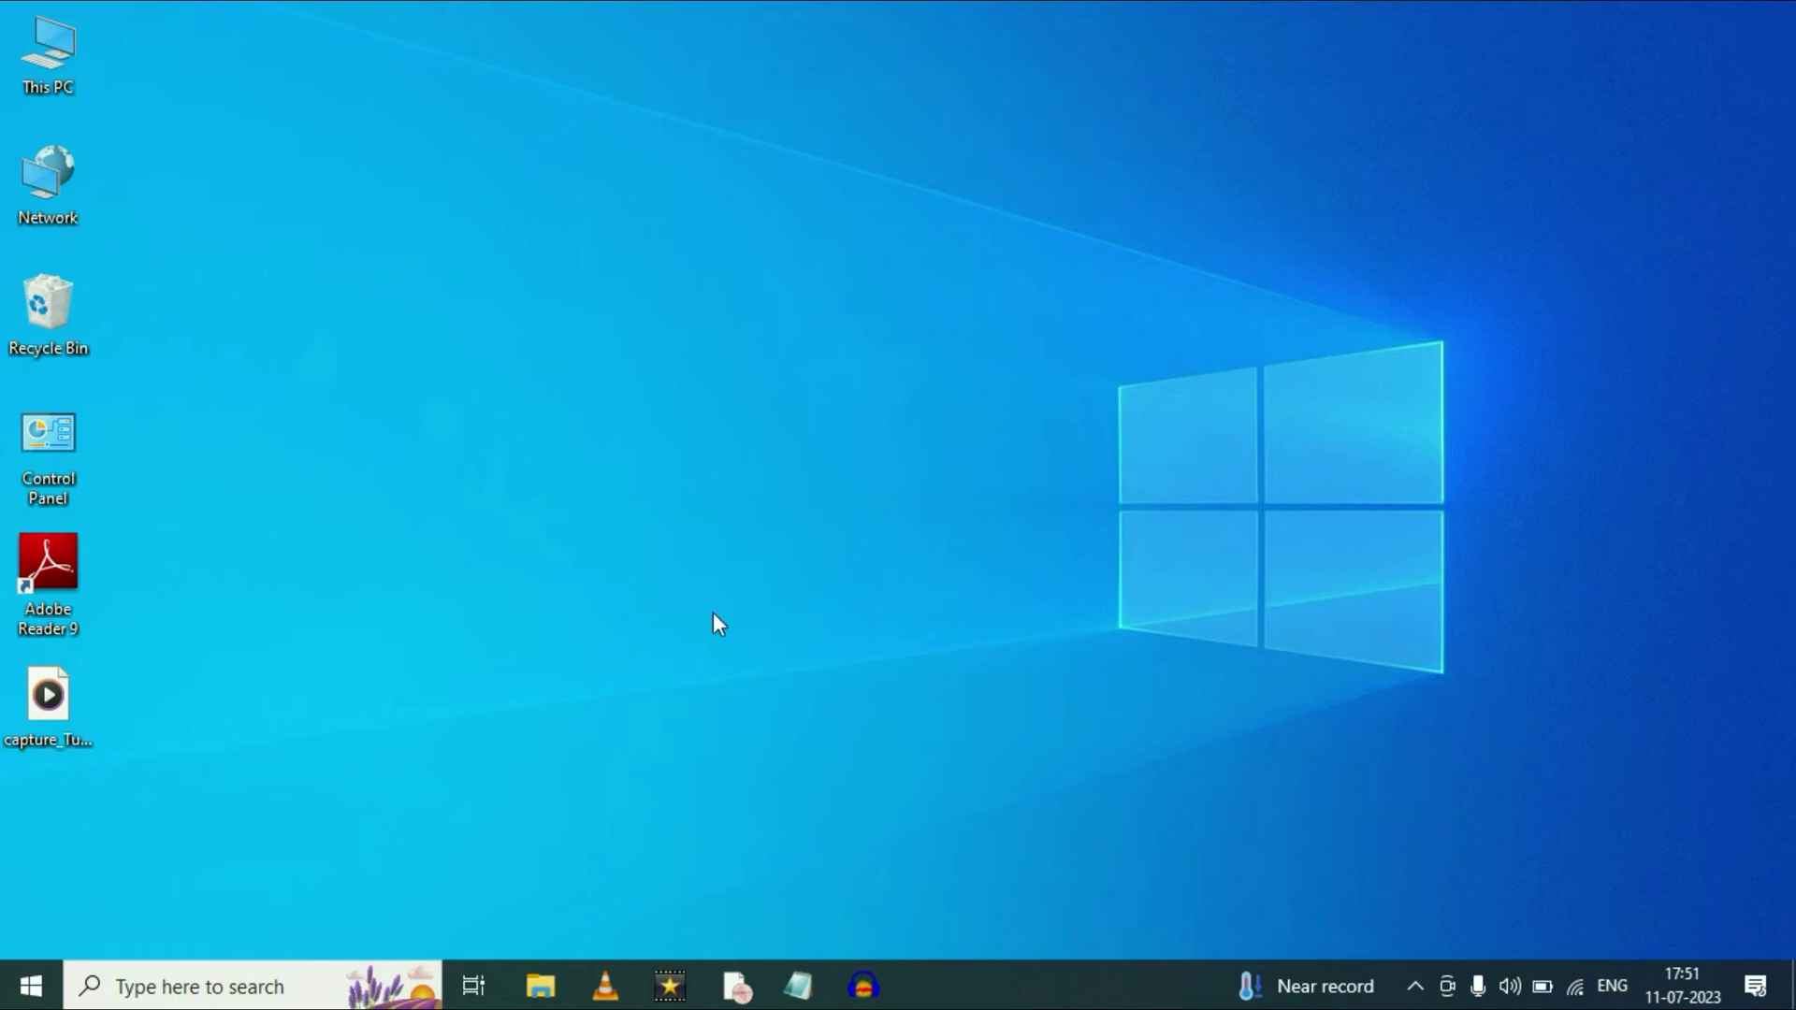
Switch to Chrome and search Google for "hp drivers download"
key("alt+Tab")
left_click(661, 364)
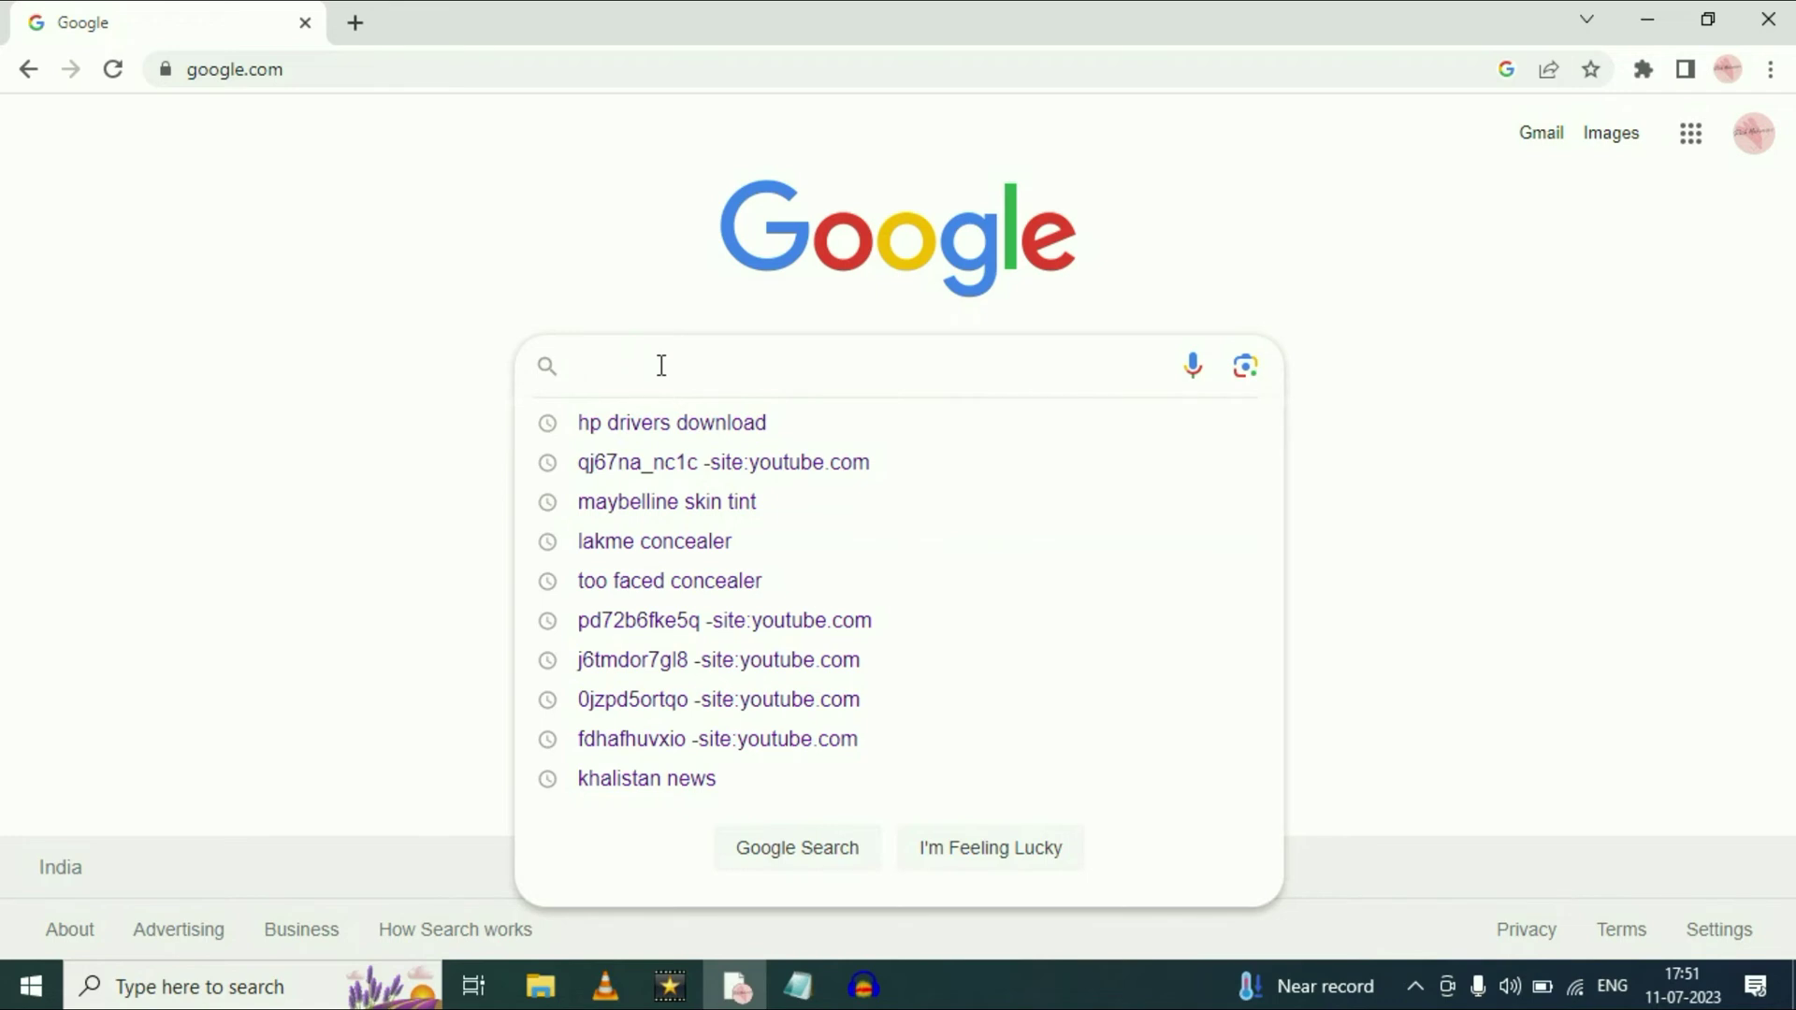
left_click(632, 429)
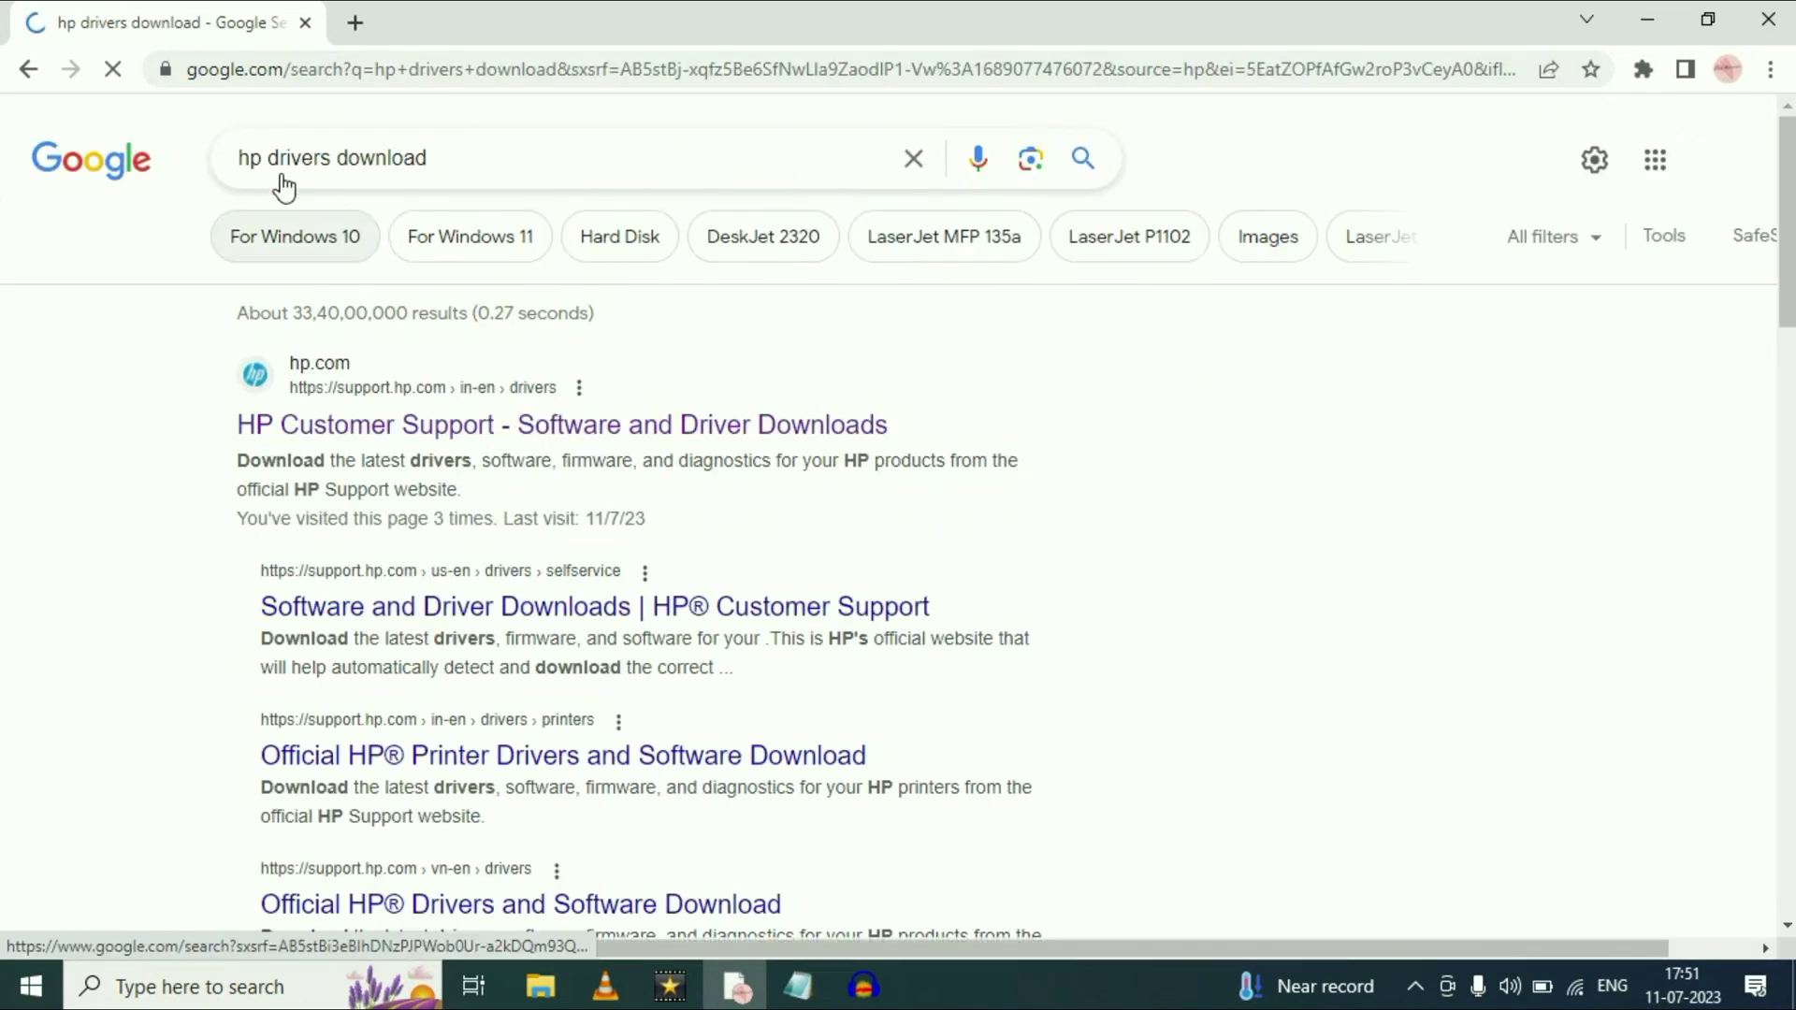
left_click(524, 141)
left_click(48, 417)
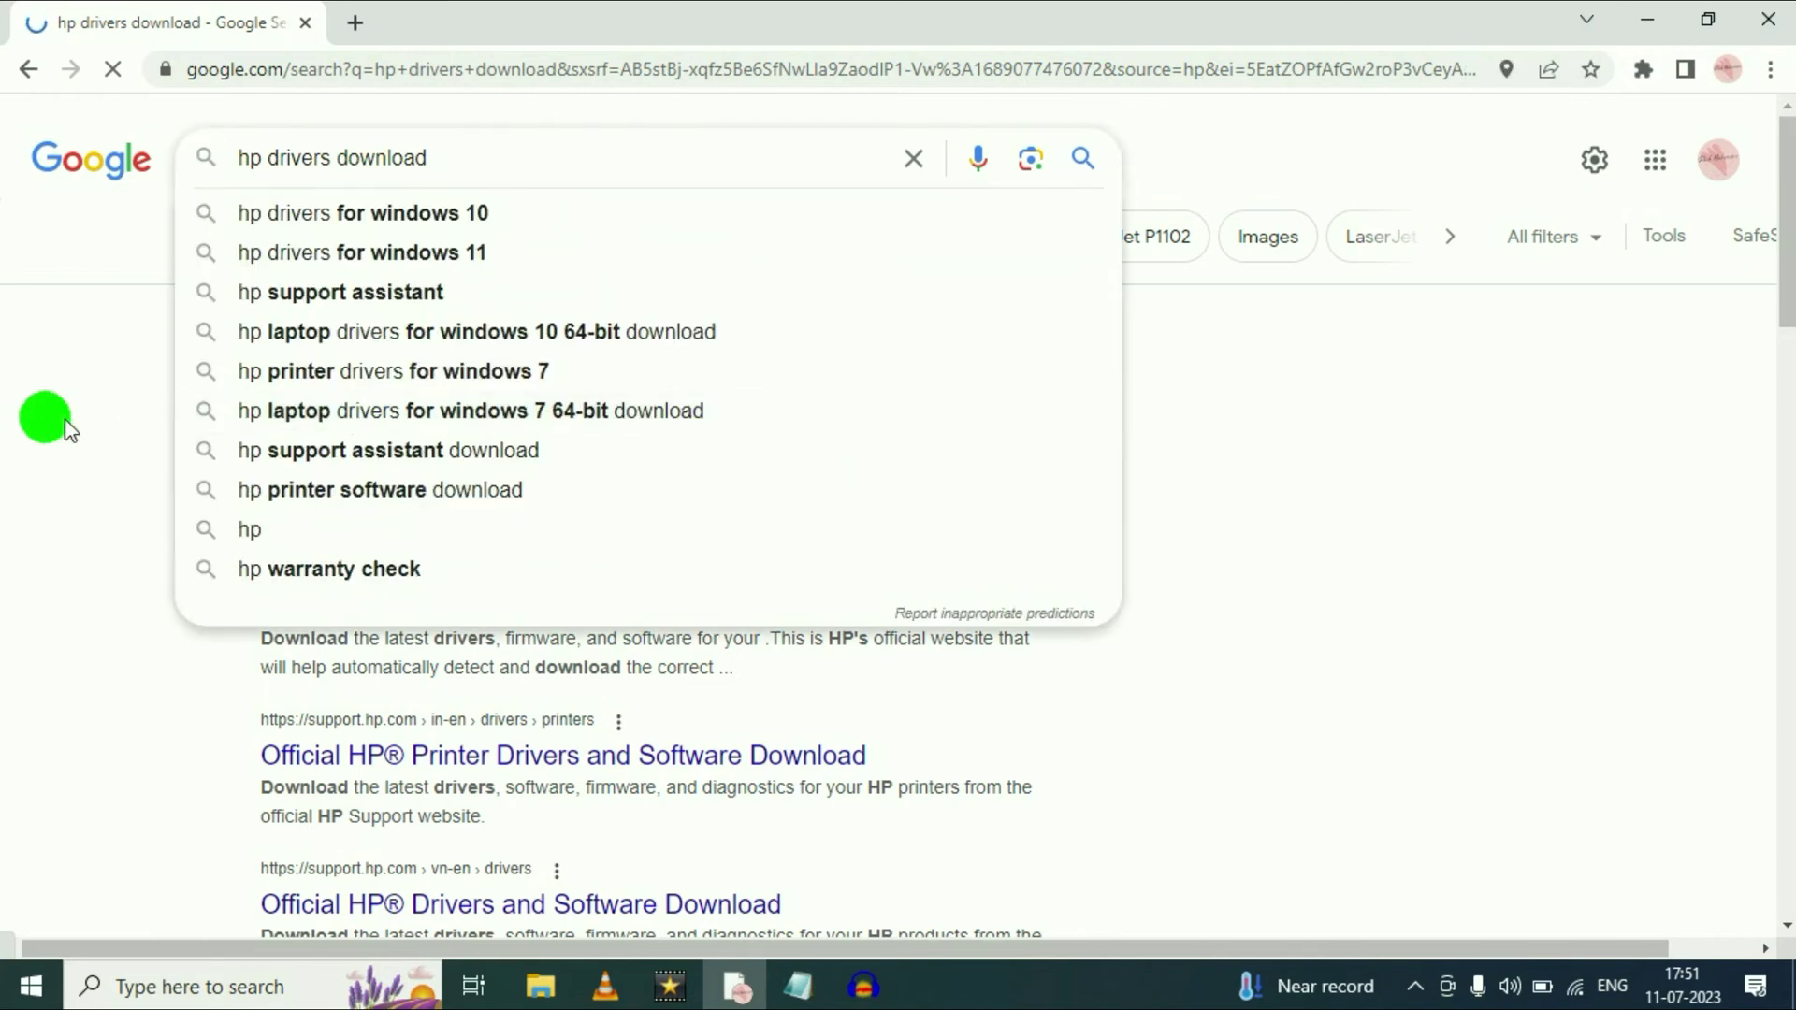
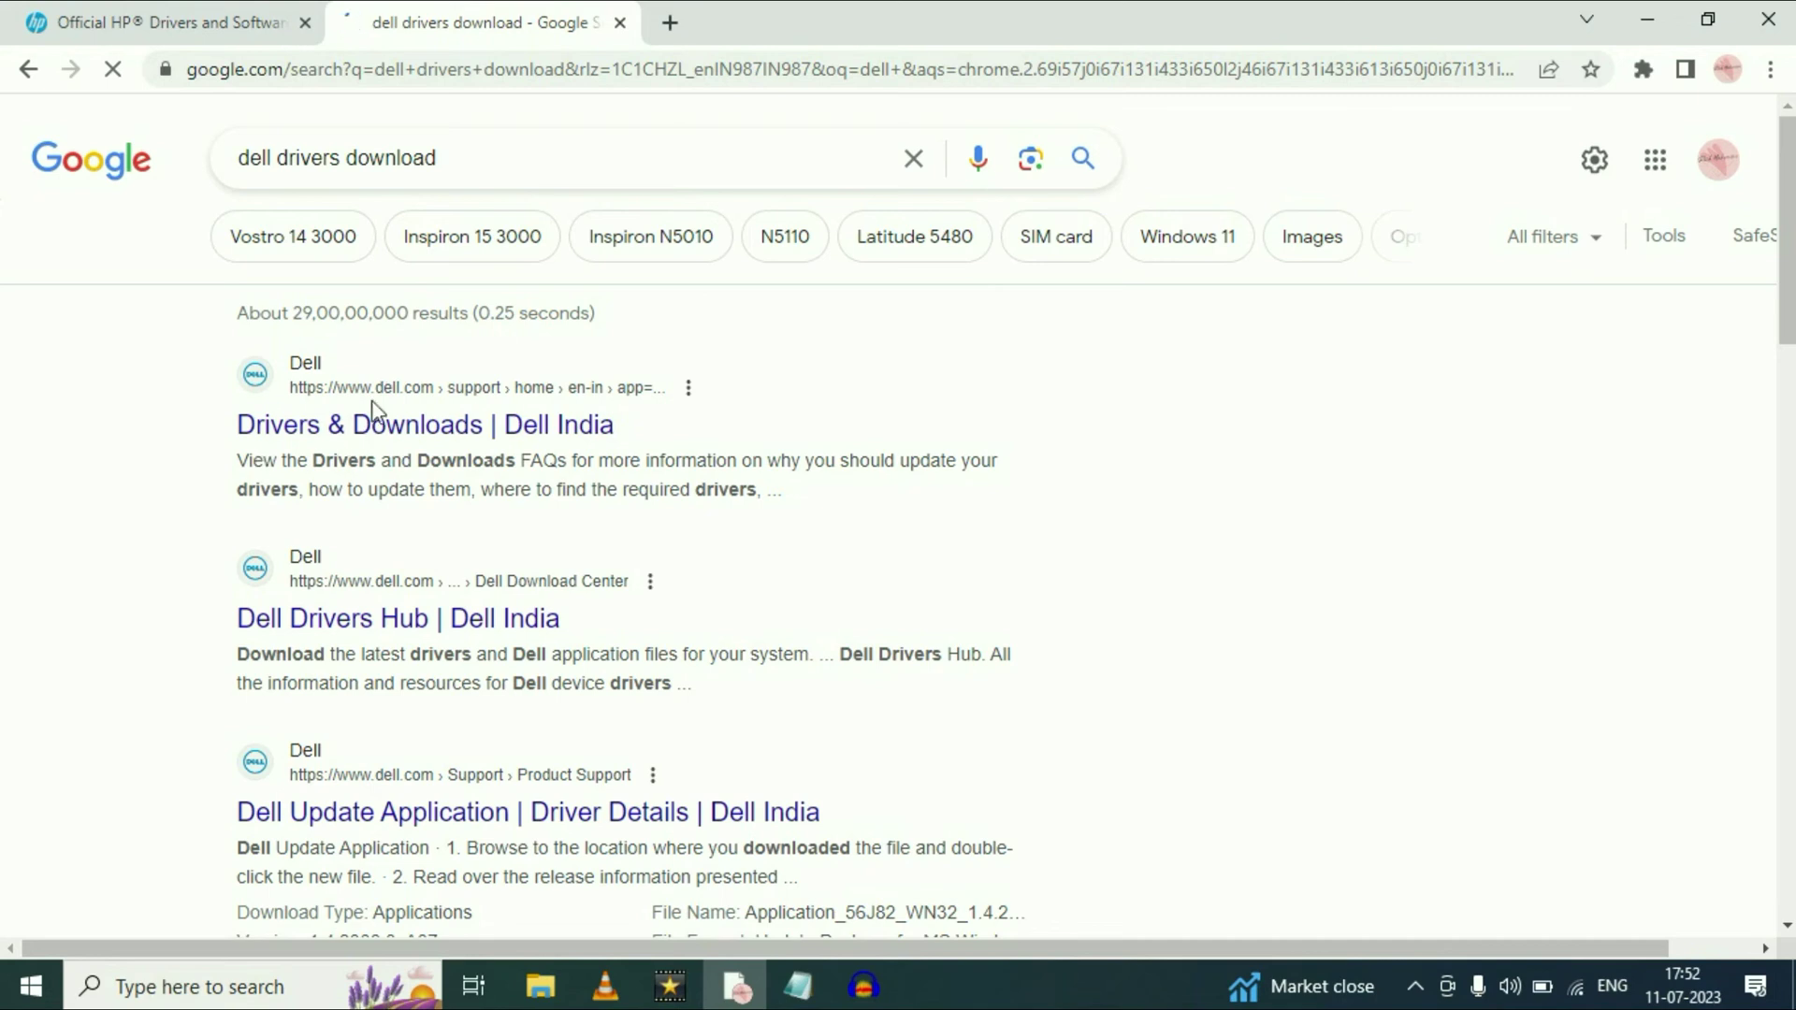
View Dell India's Drivers & Downloads page and its product identification field, and close that page
left_click(343, 423)
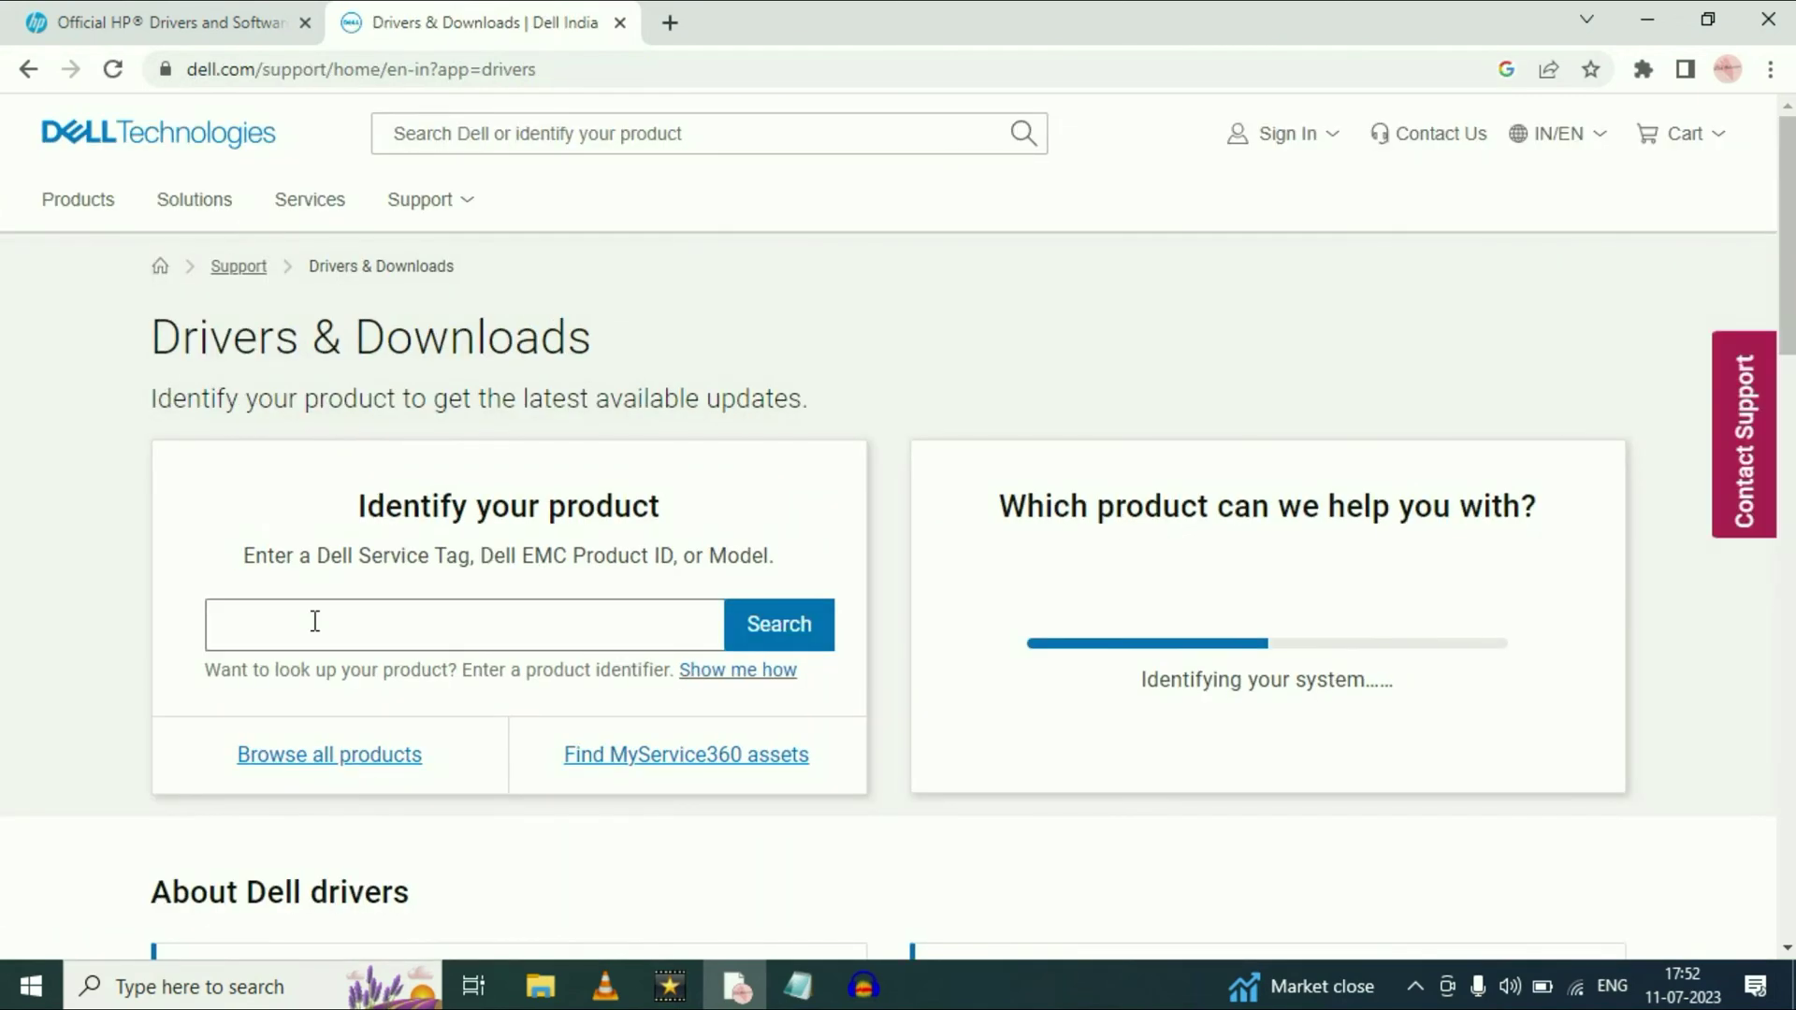
left_click(315, 621)
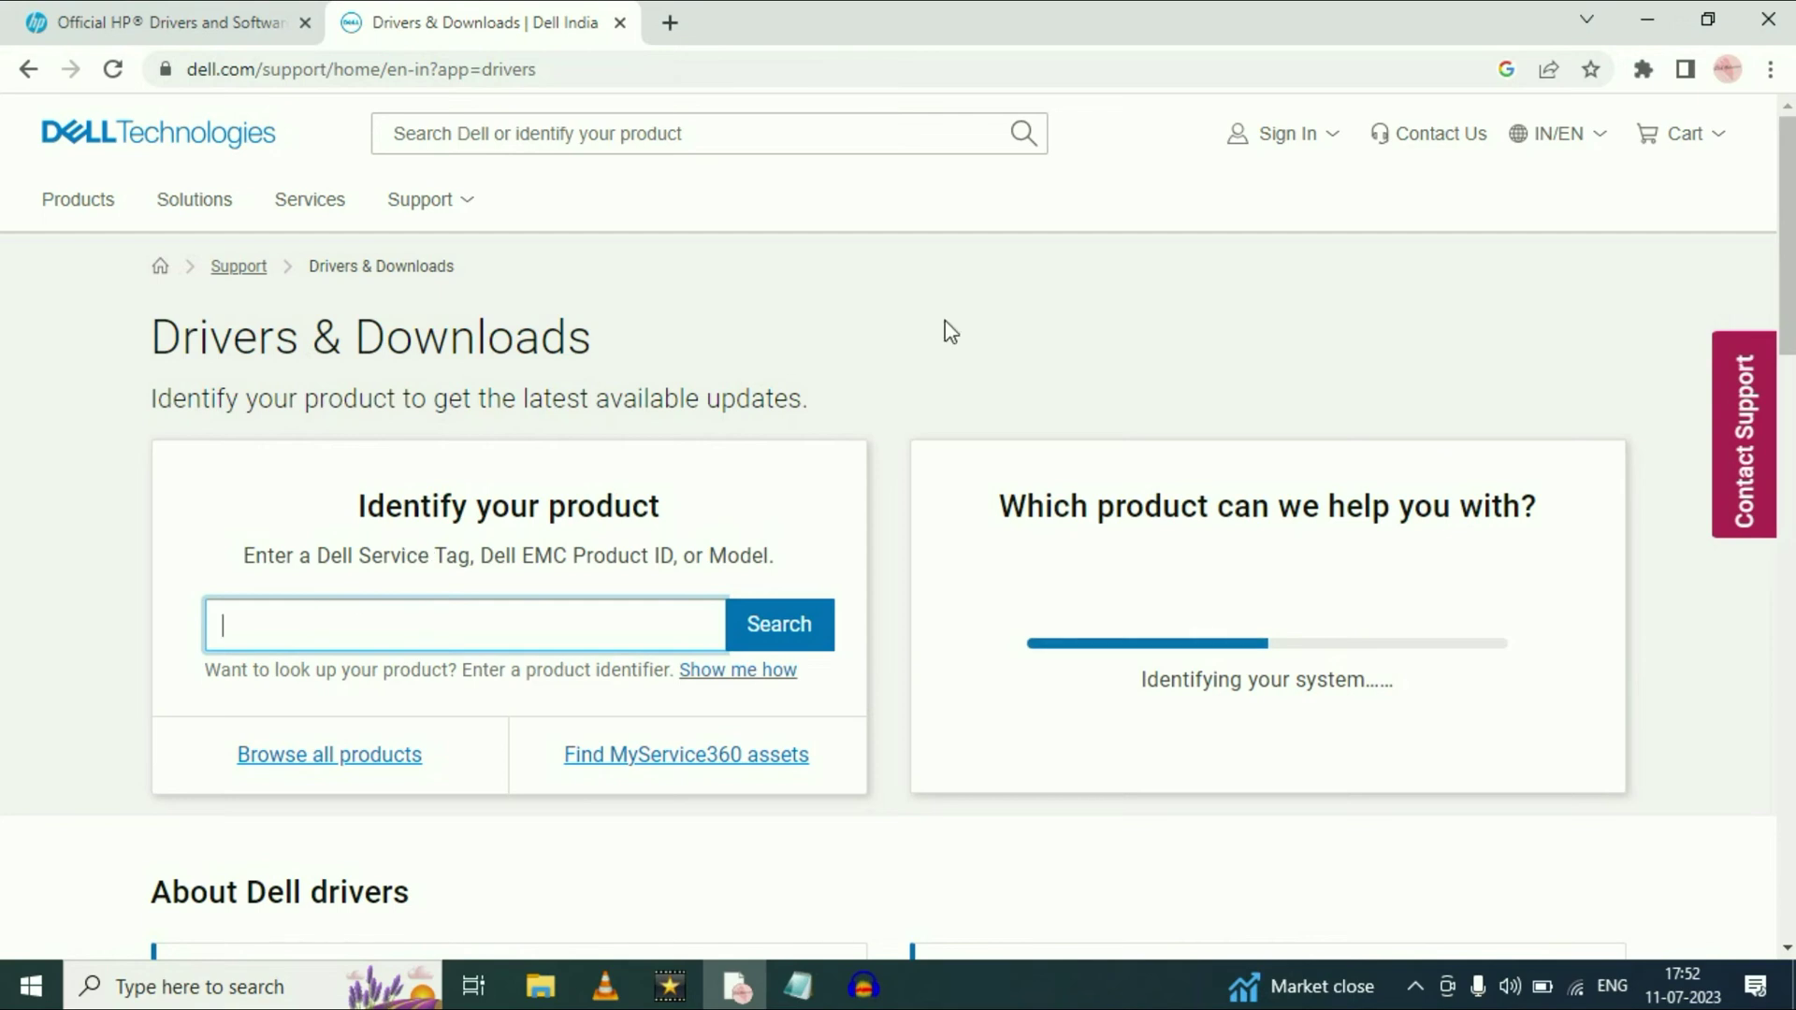
left_click(619, 22)
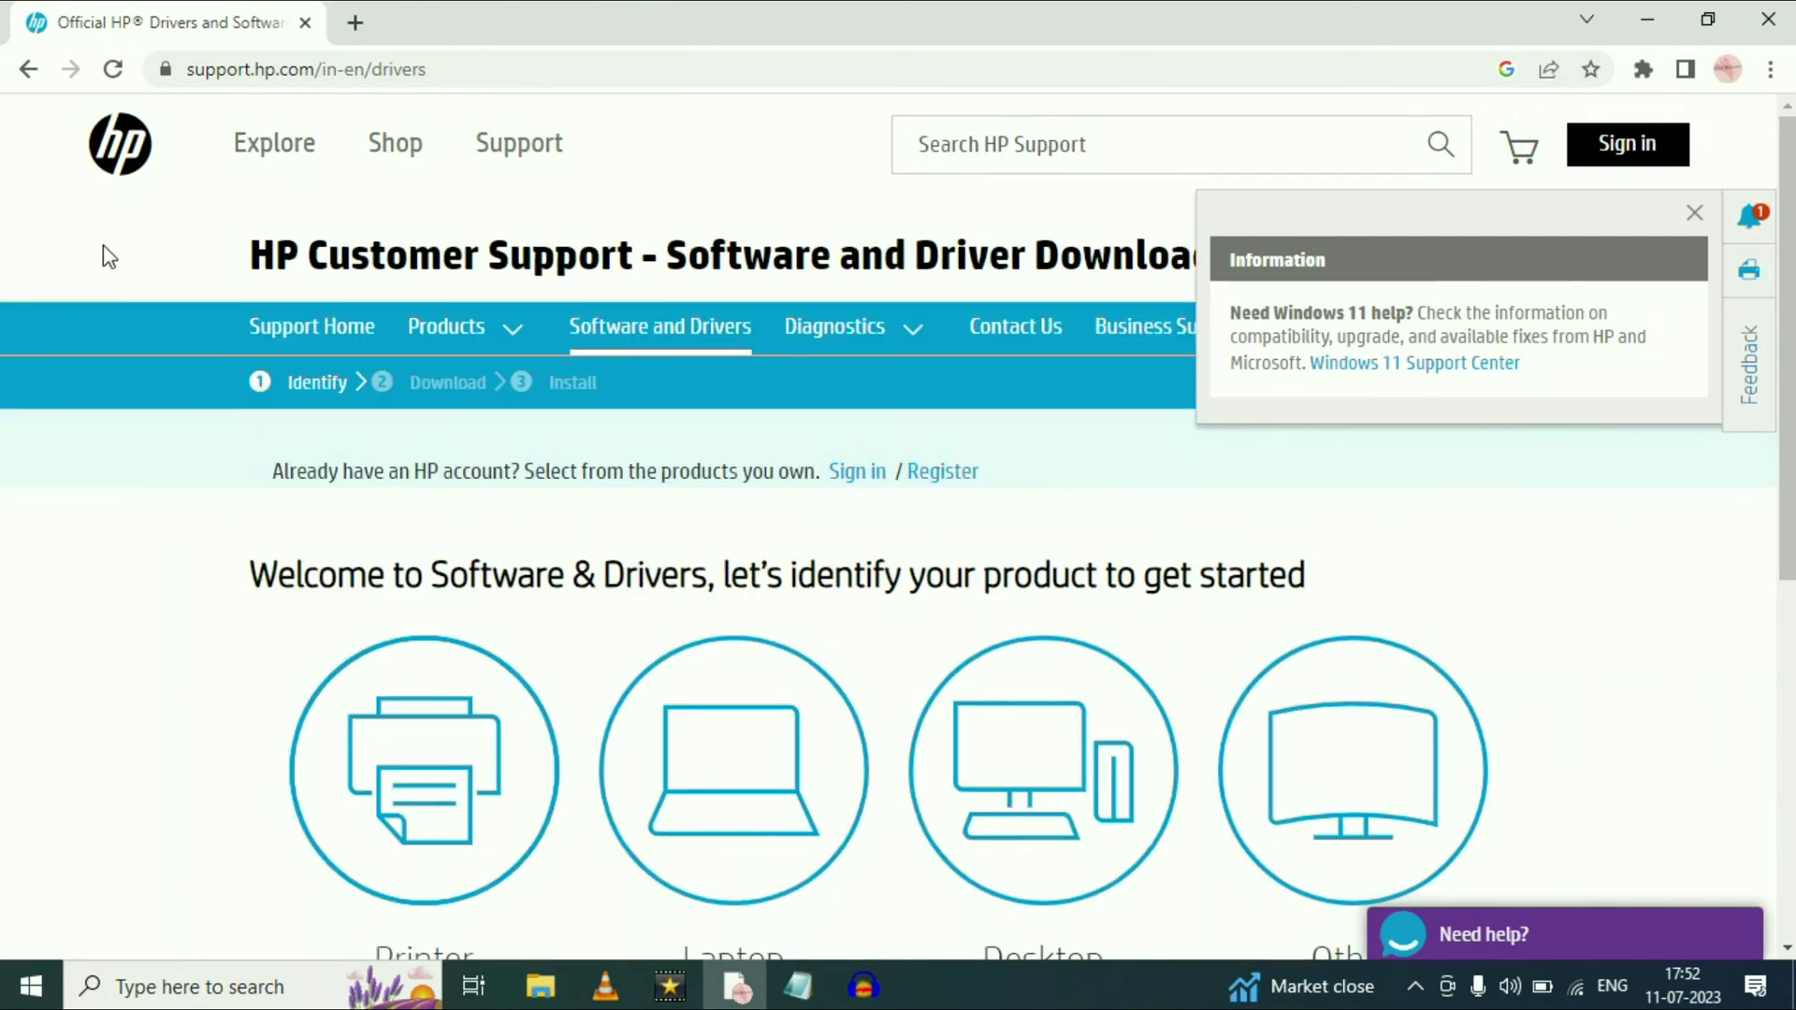
Choose Laptop as the product type on HP's driver page and submit the laptop's serial number
scroll(569, 374, "down", 3)
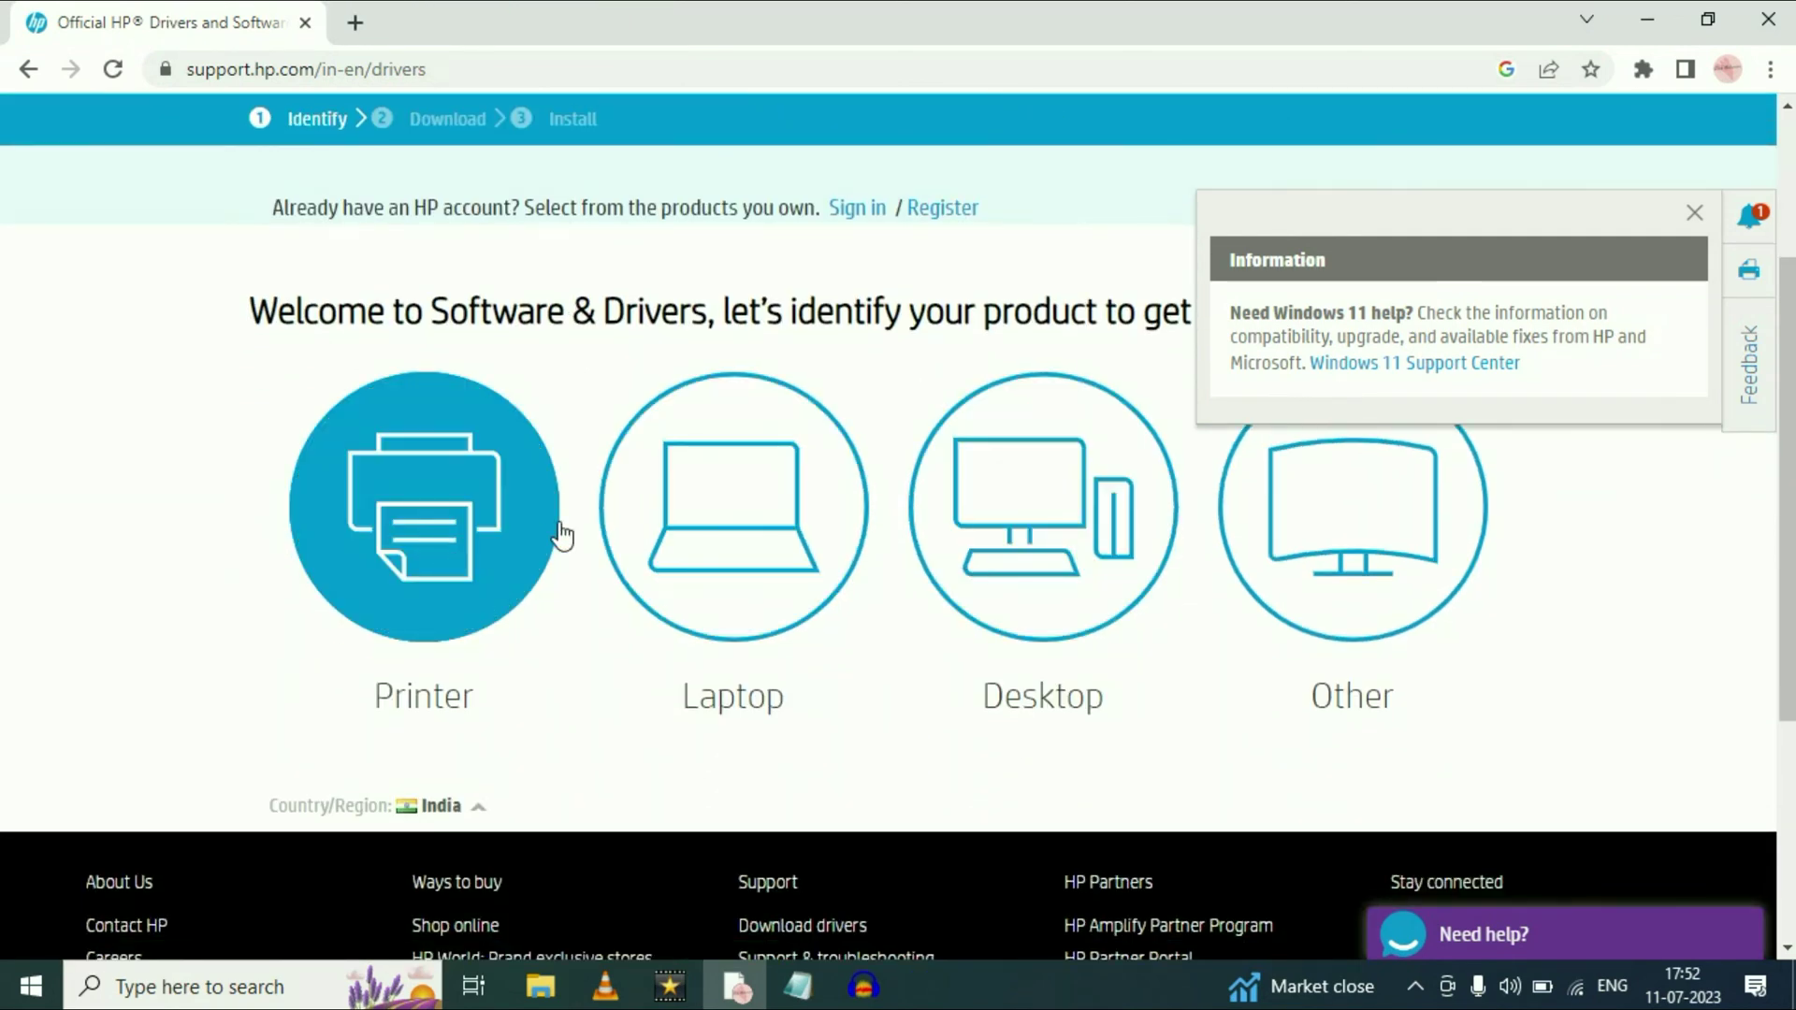
left_click(732, 521)
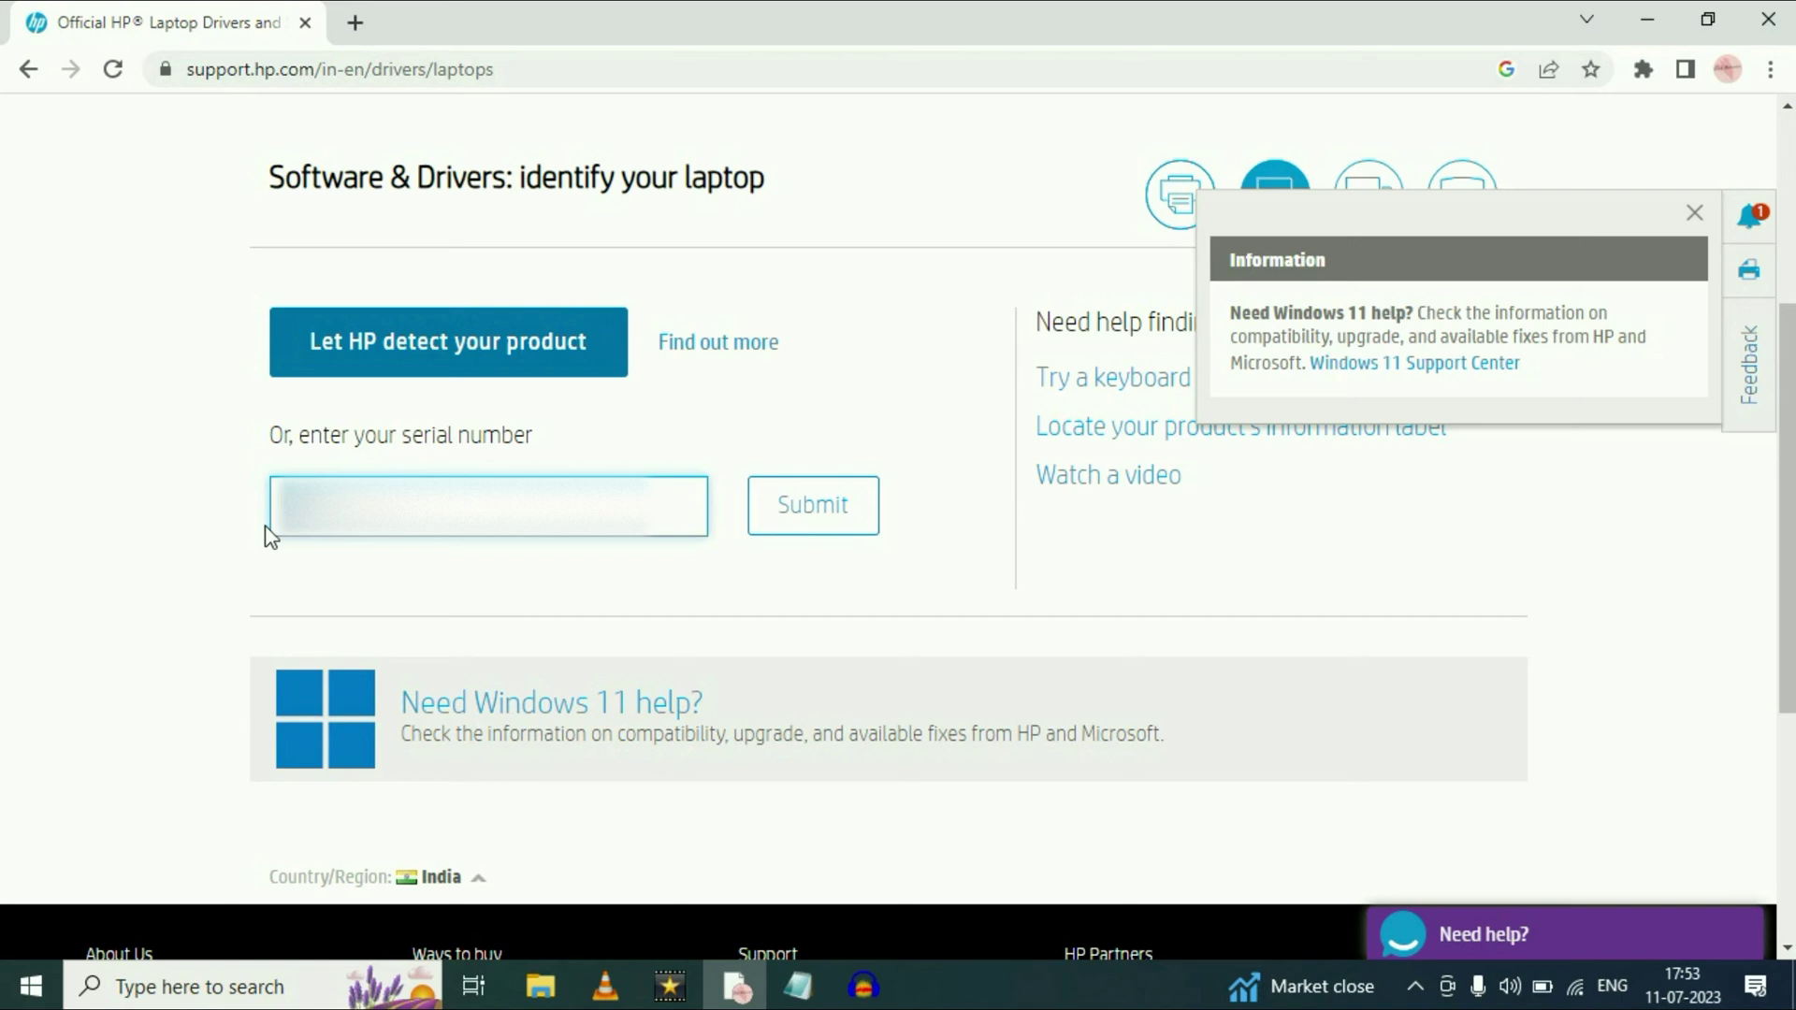
left_click(847, 510)
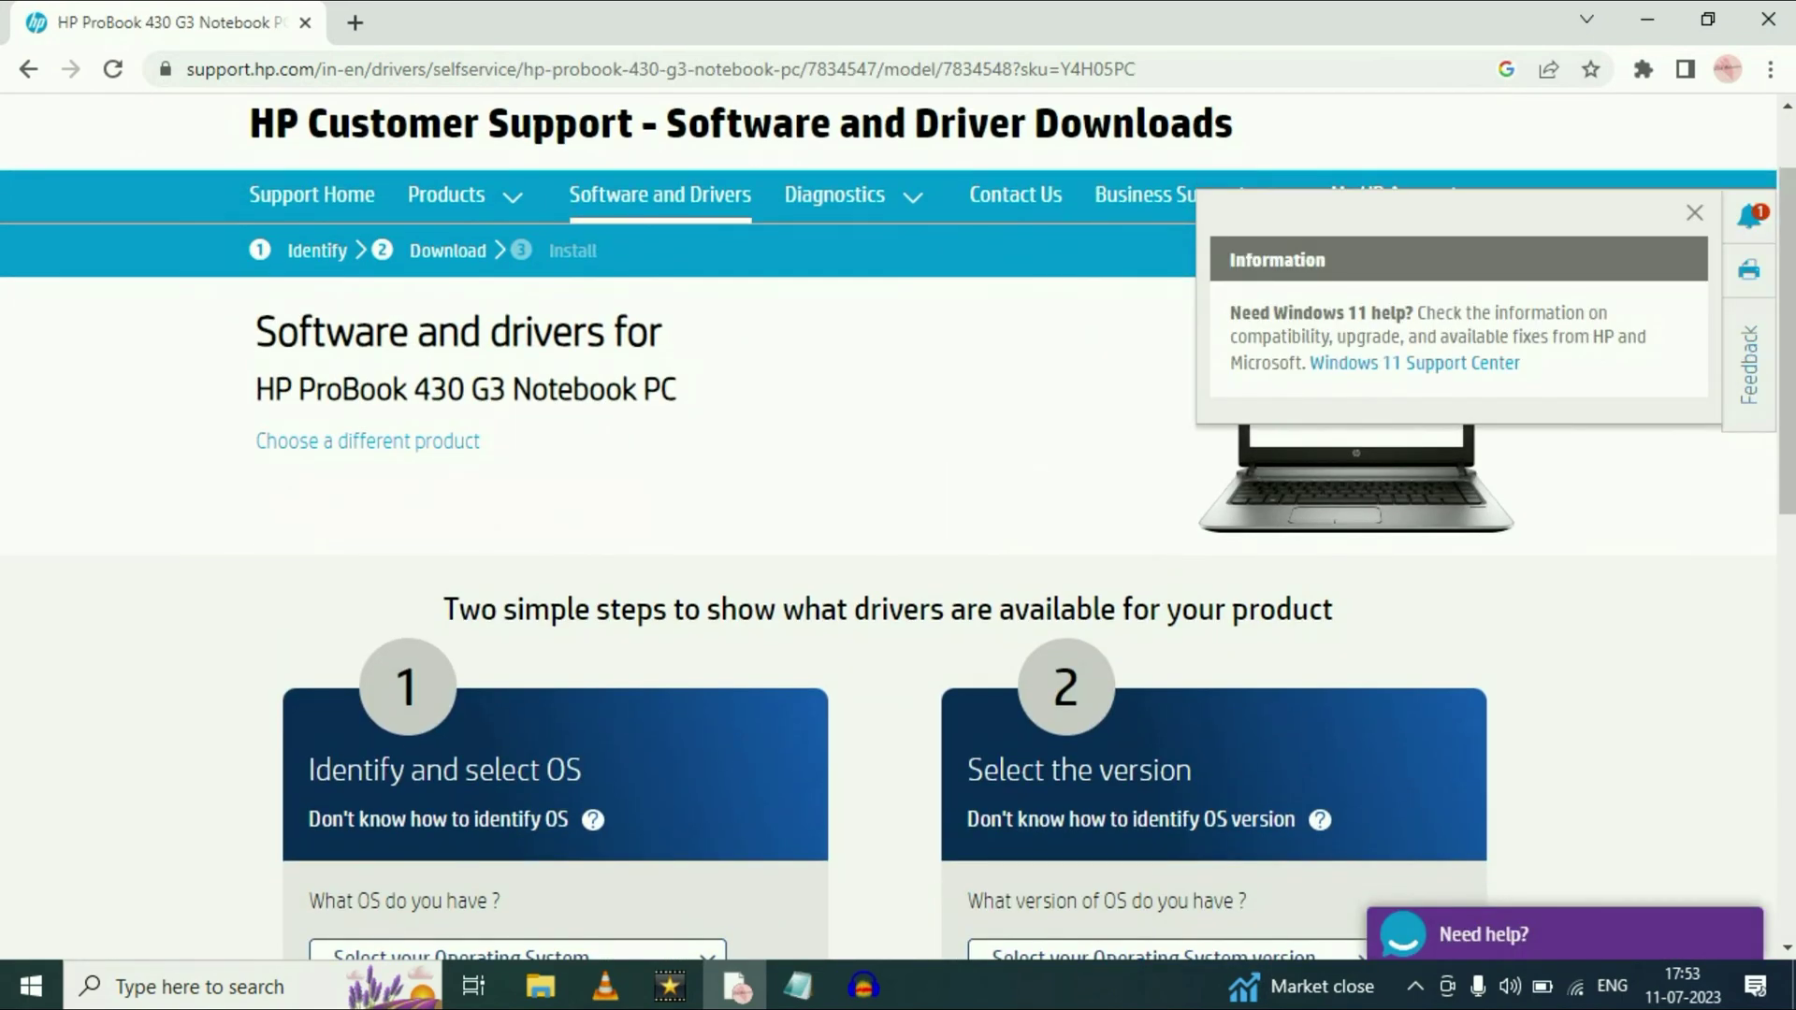
Dismiss the Windows 11 notice and submit Windows 10 with version Windows 10 (64-bit) as the laptop's operating system
left_click(1694, 212)
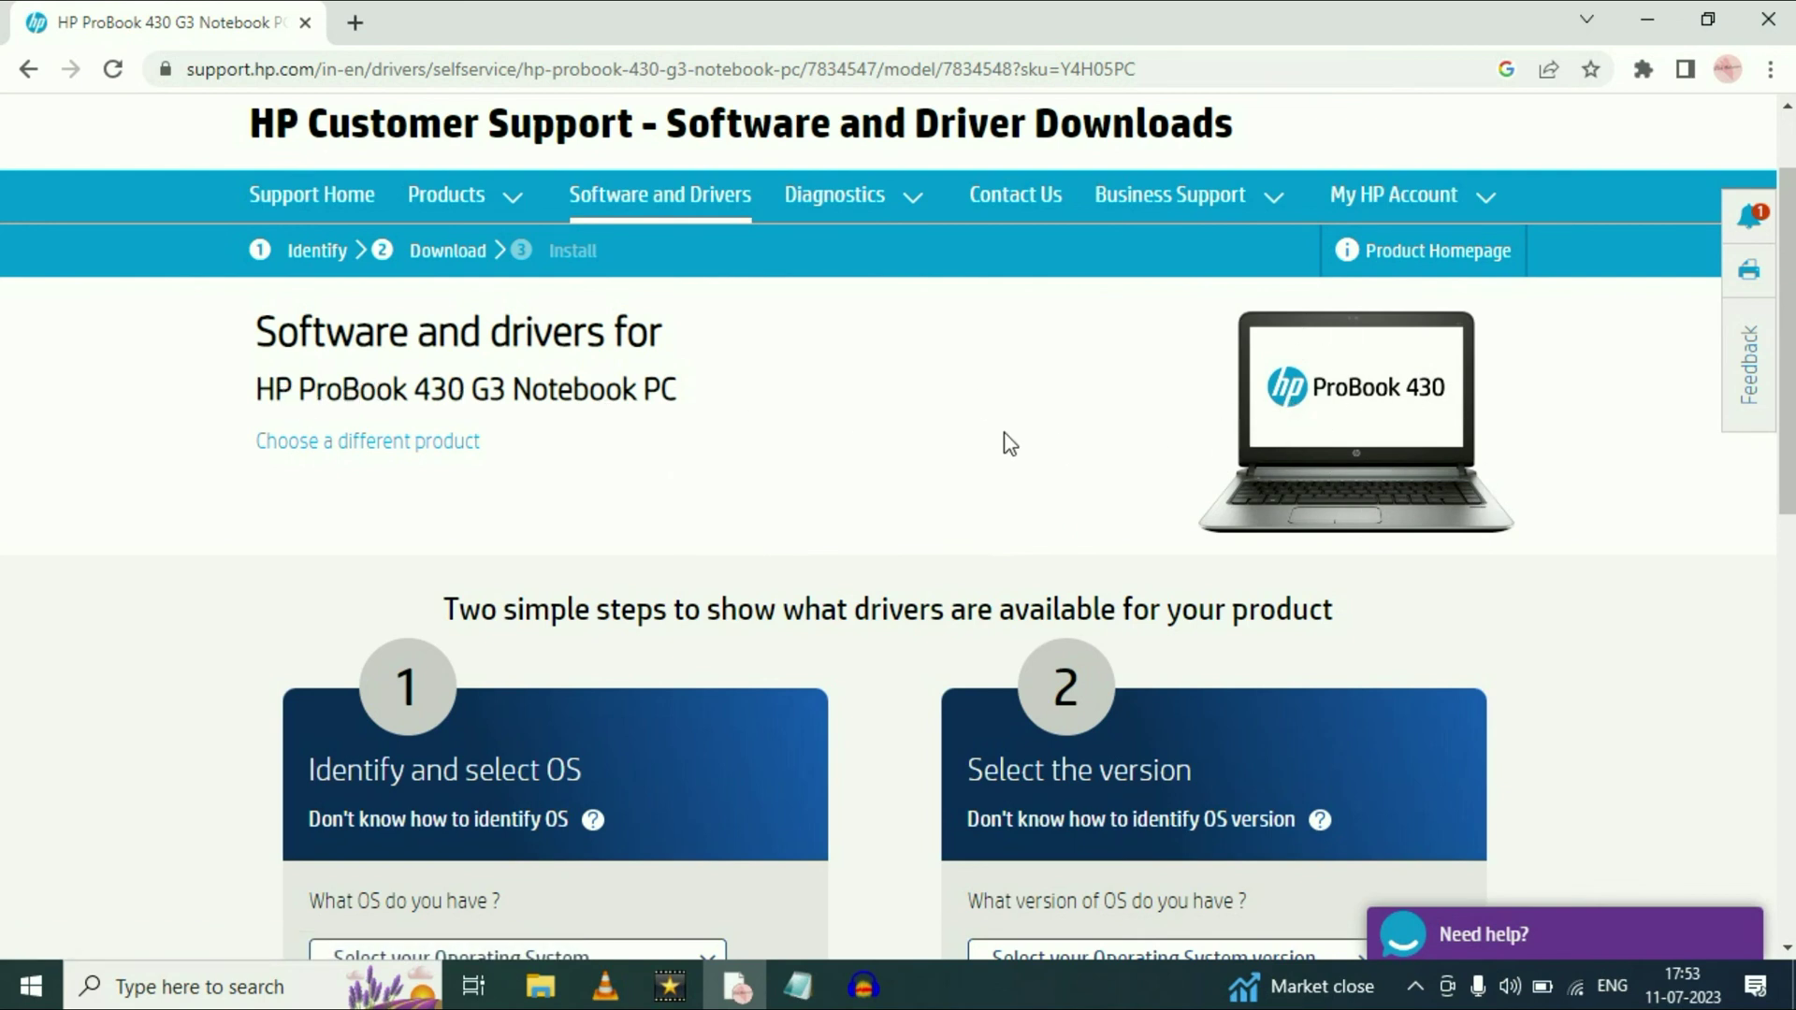
scroll(1002, 434, "down", 5)
left_click(706, 433)
left_click(414, 590)
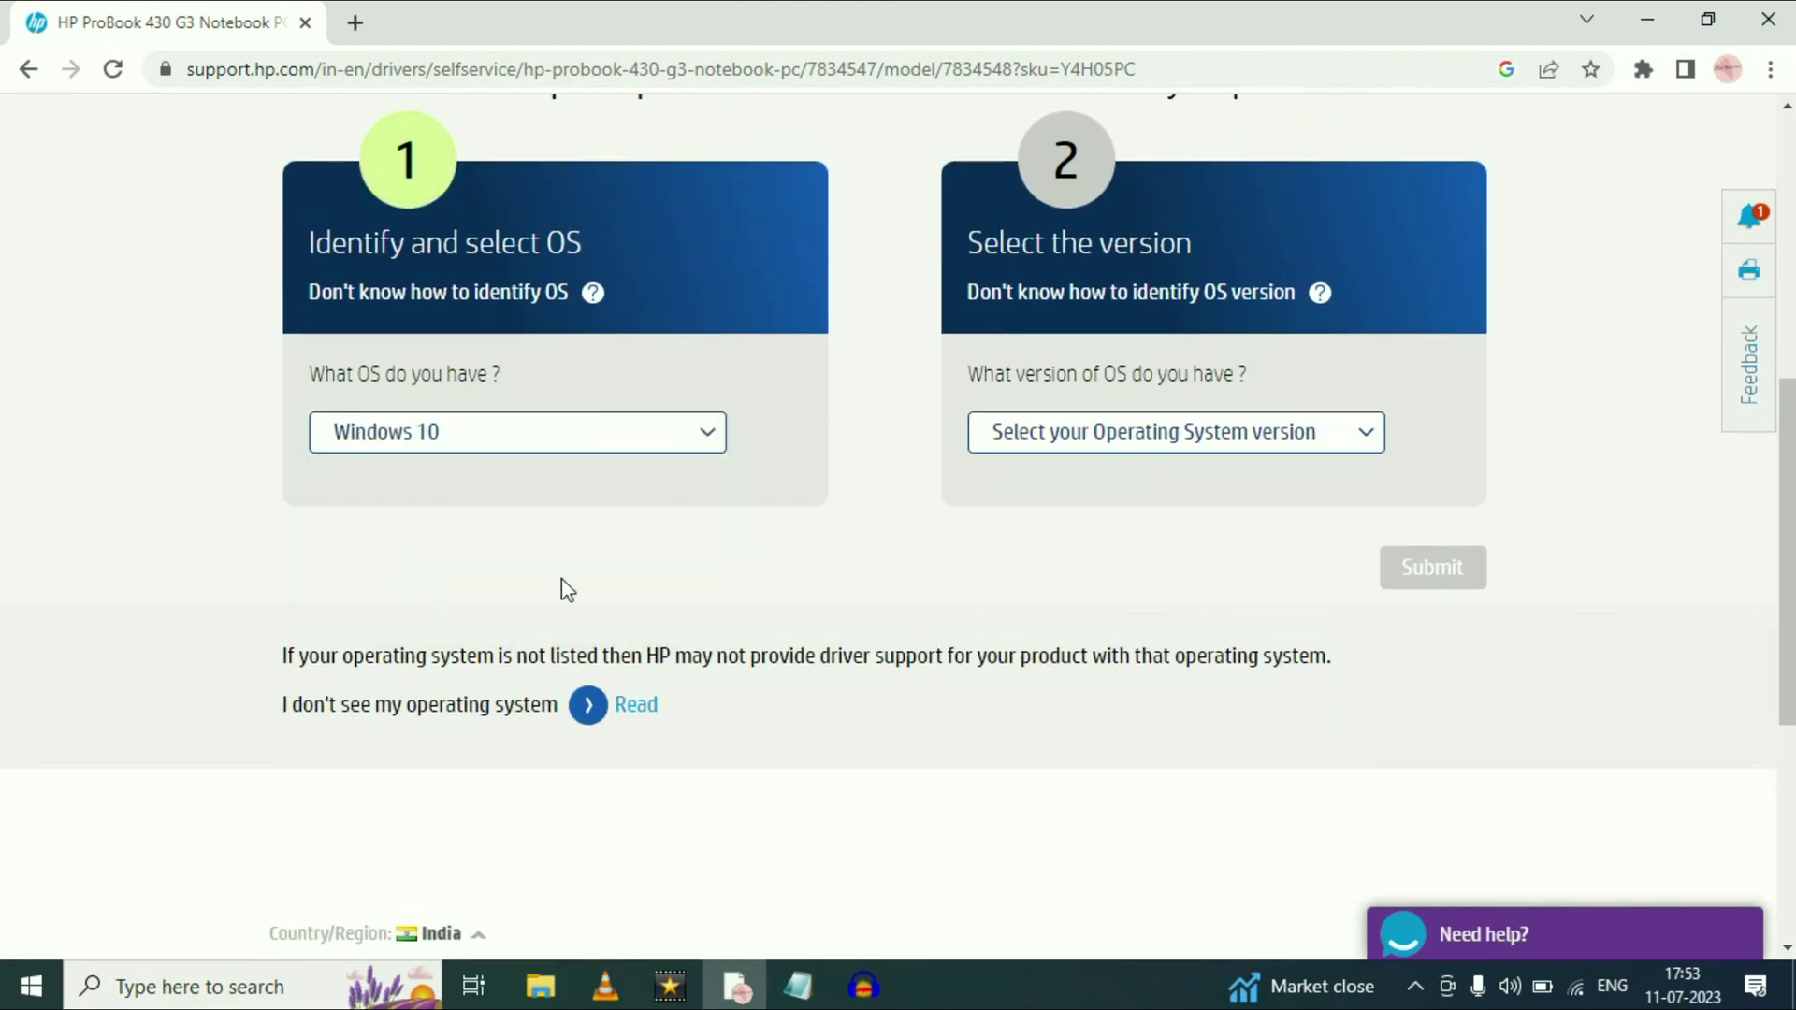
left_click(1371, 436)
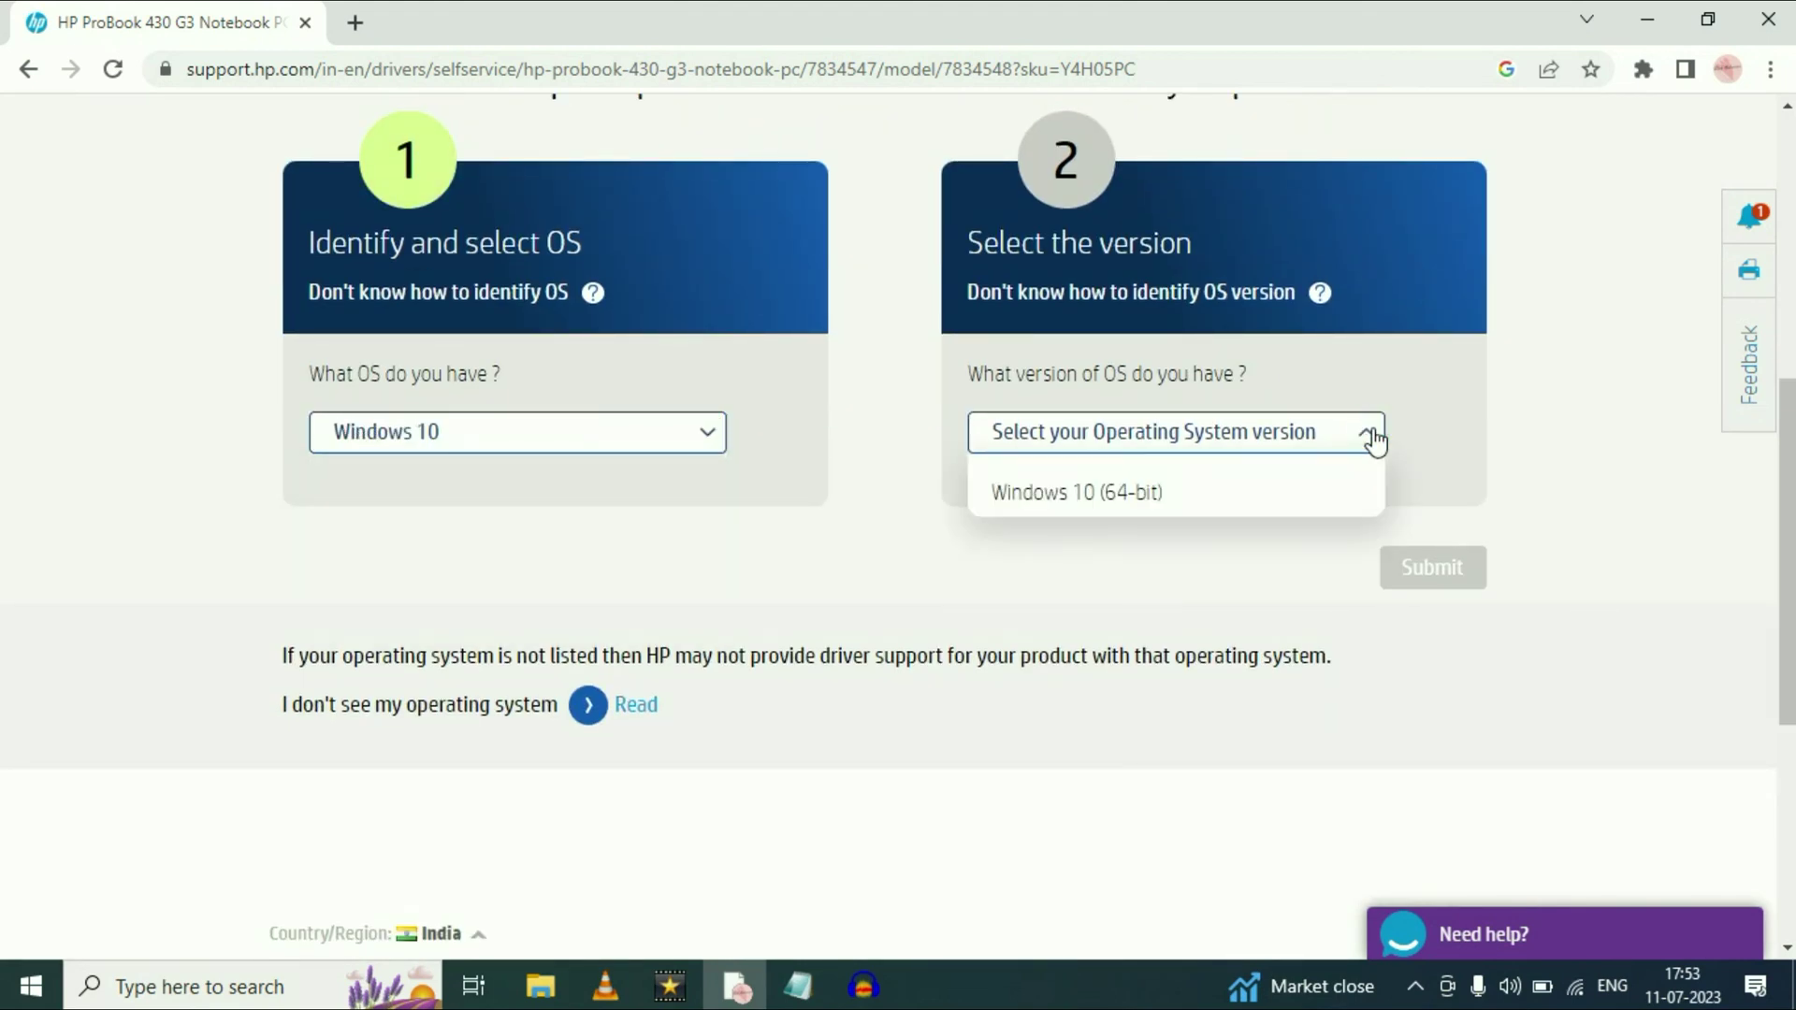
left_click(1166, 493)
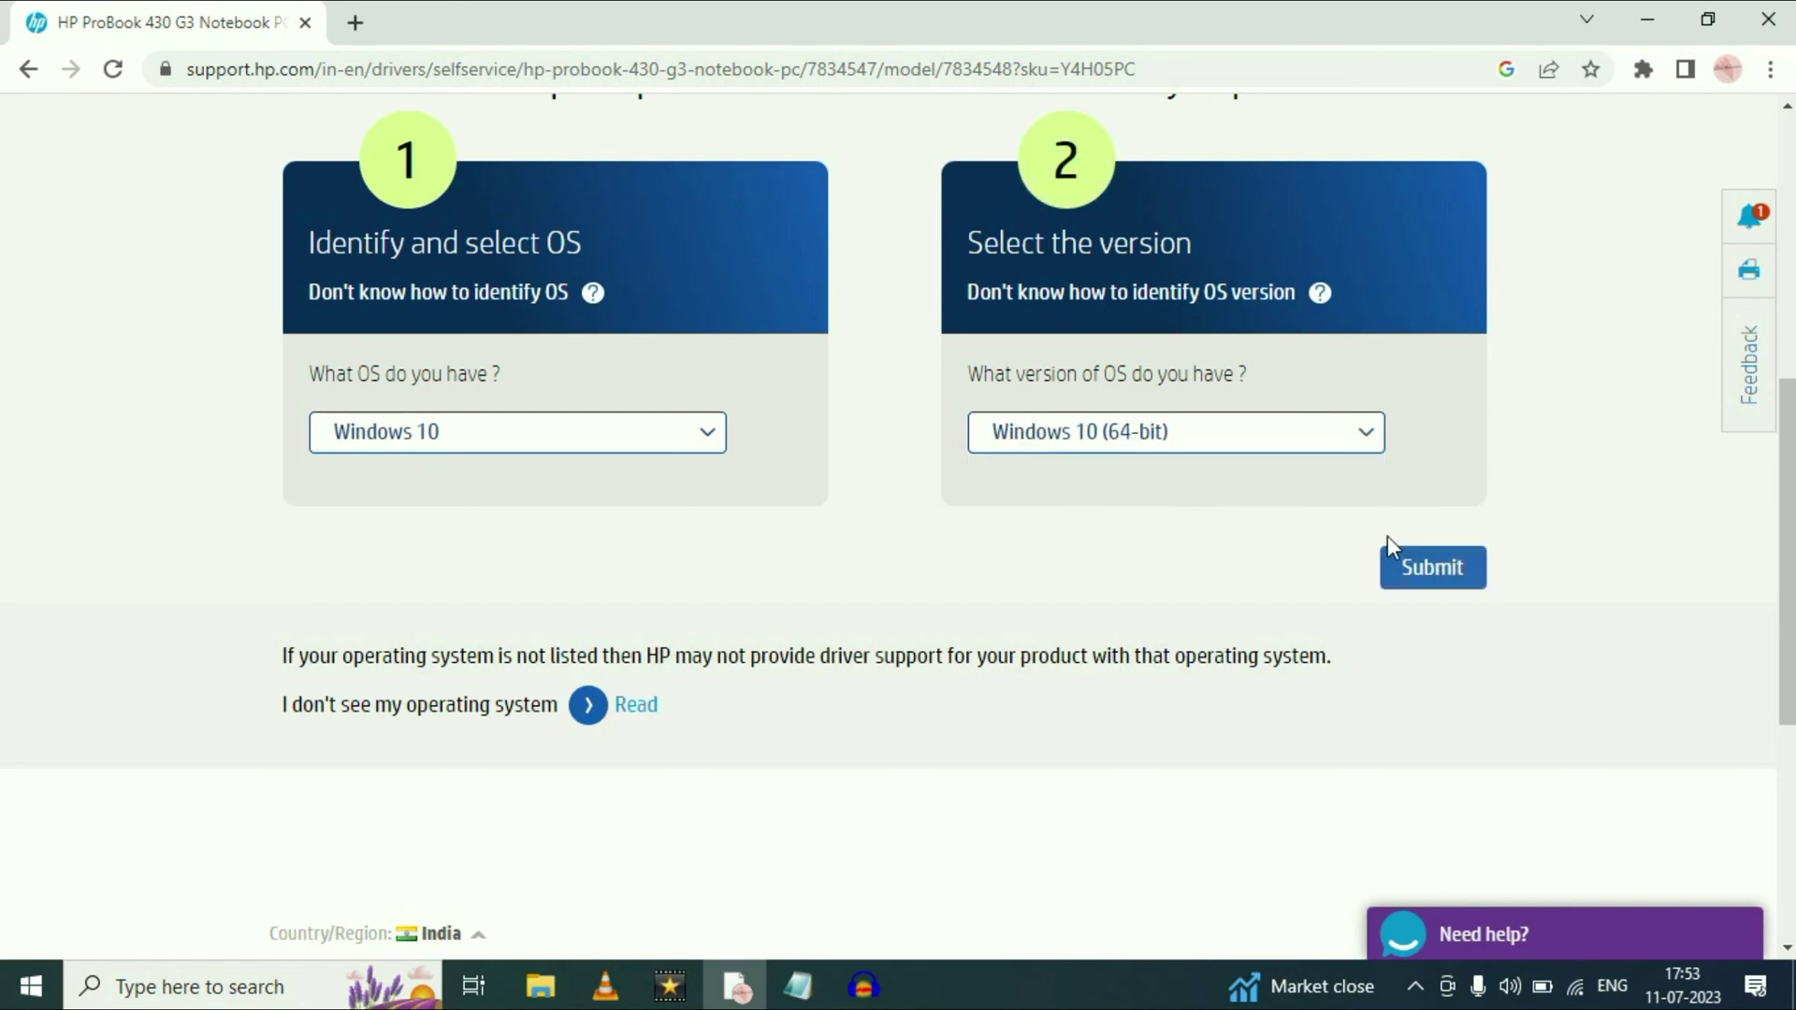
left_click(1433, 568)
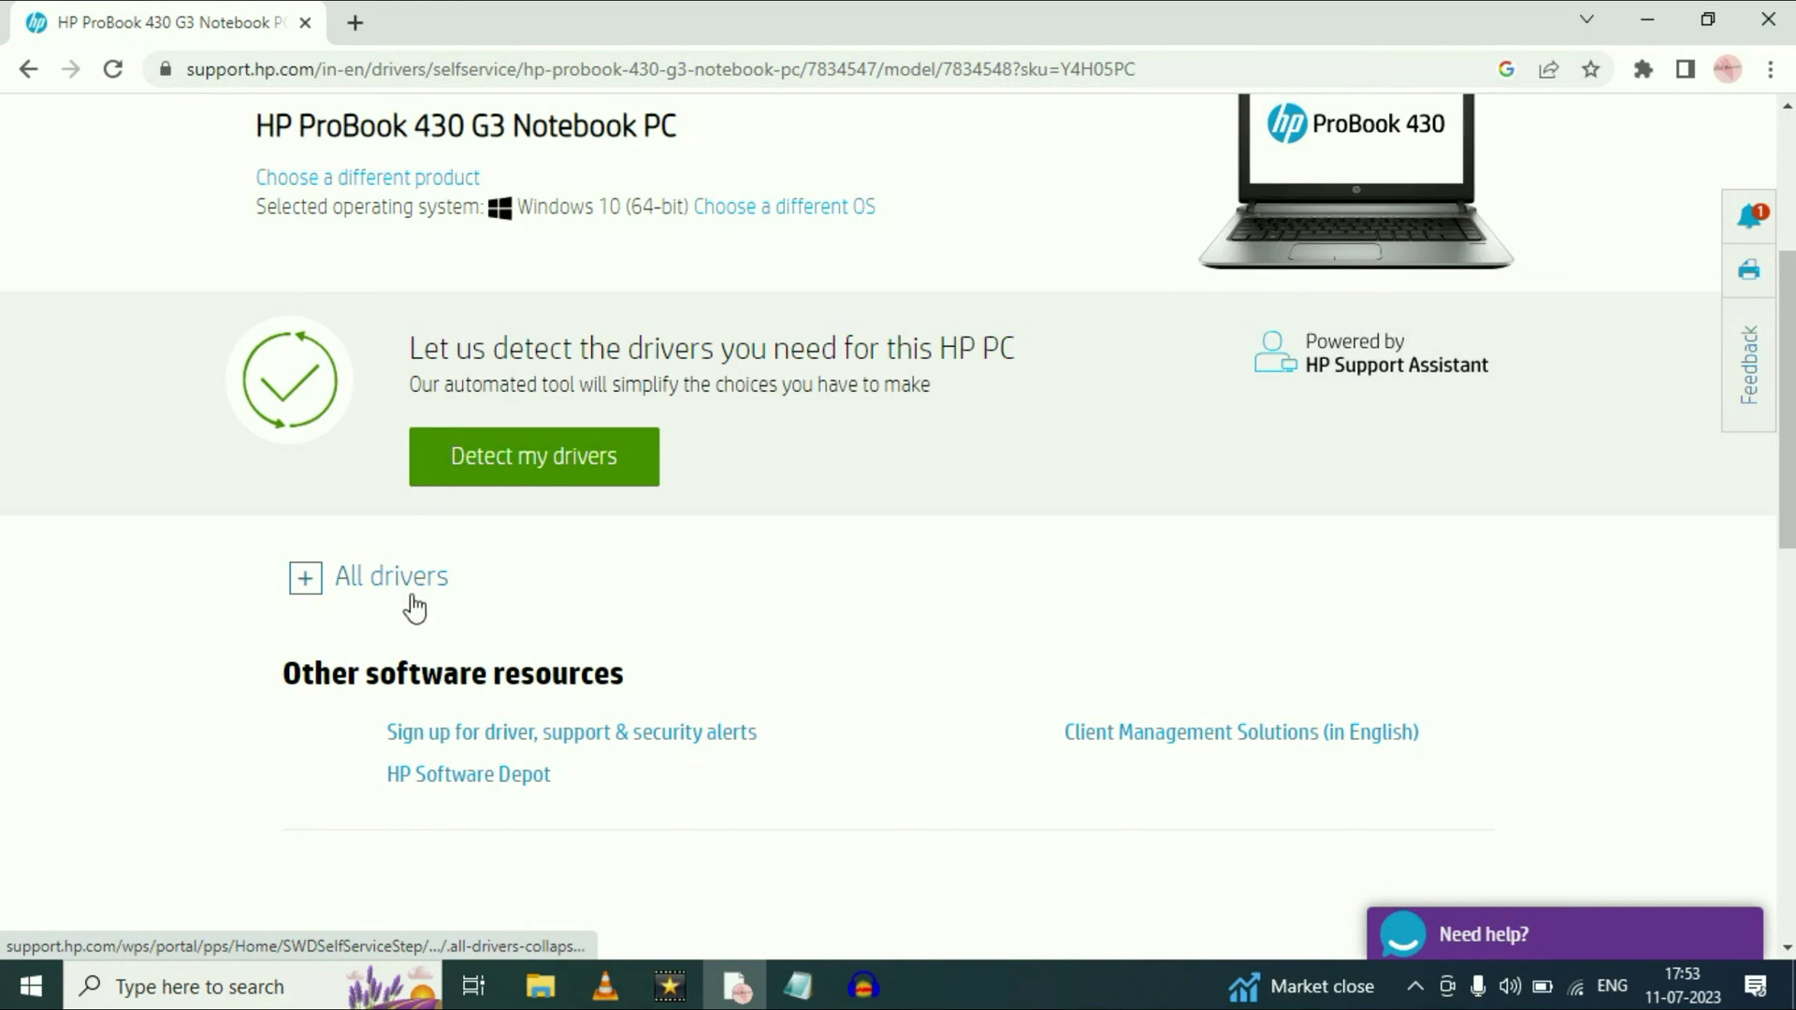
Expand the full driver list and its Driver-Keyboard, Mouse and Input Devices category on the HP ProBook 430 G3 page
left_click(303, 582)
scroll(608, 542, "down", 3)
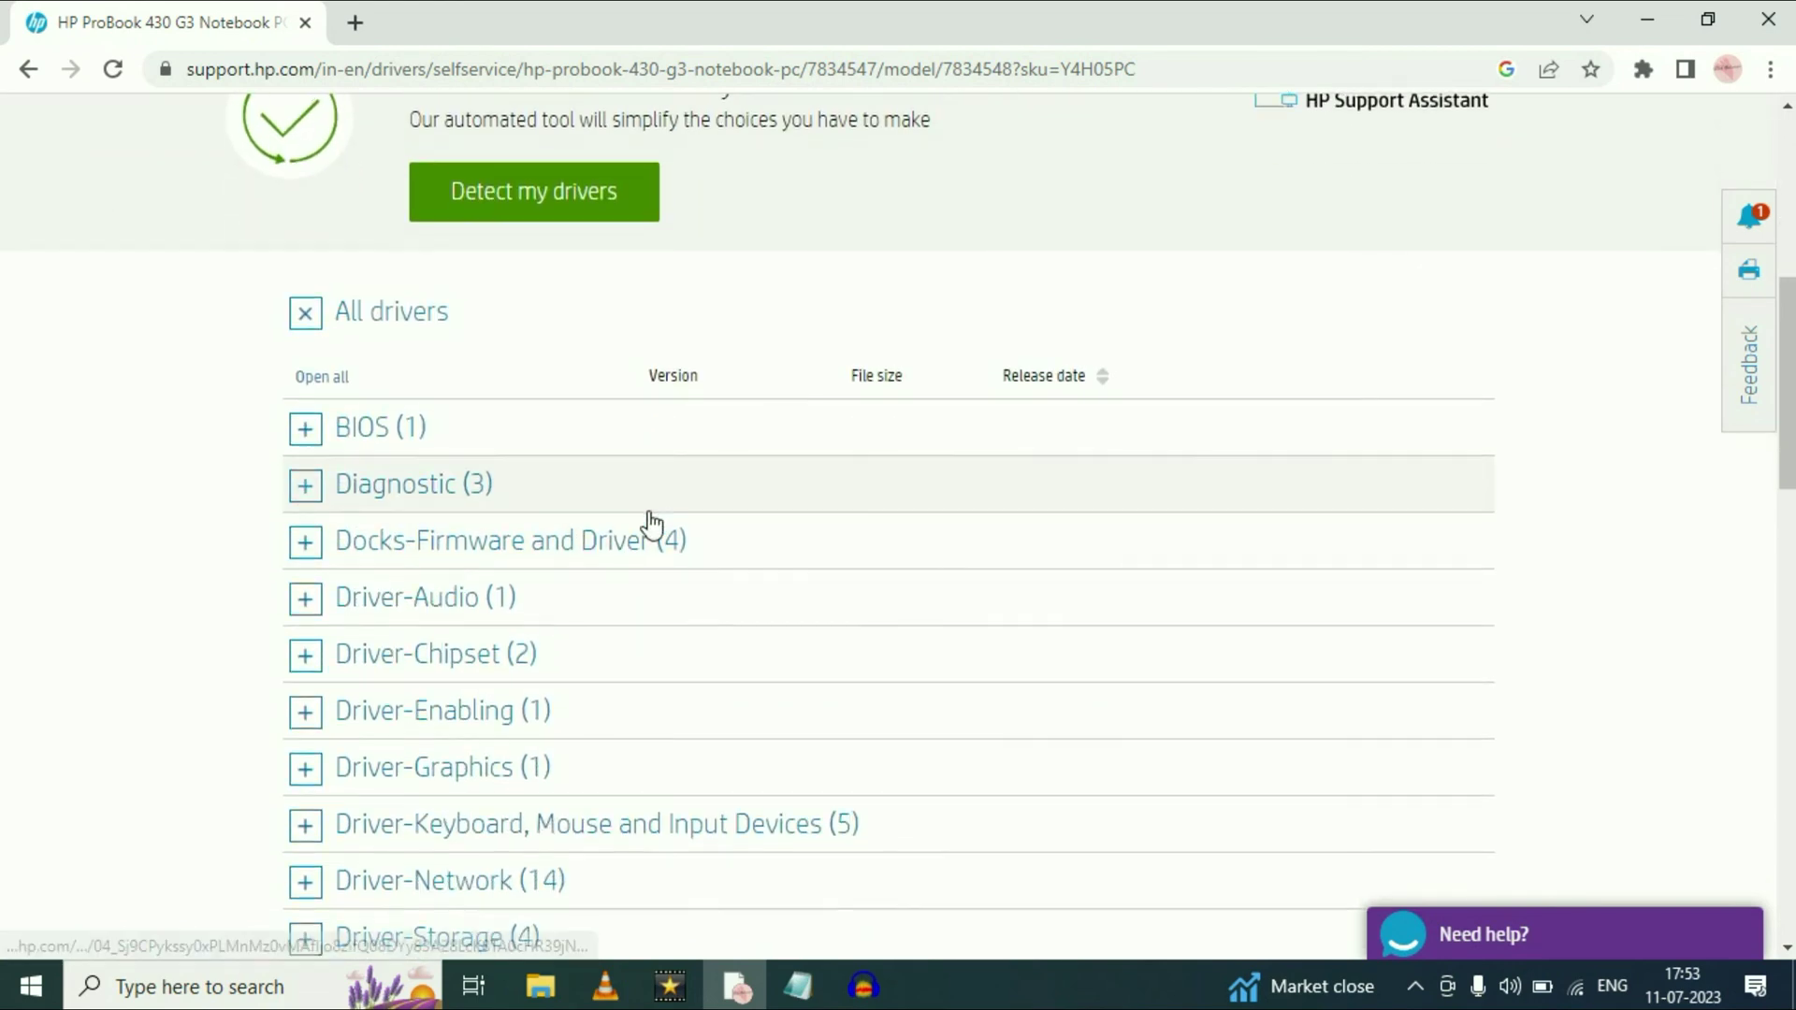
scroll(652, 526, "down", 3)
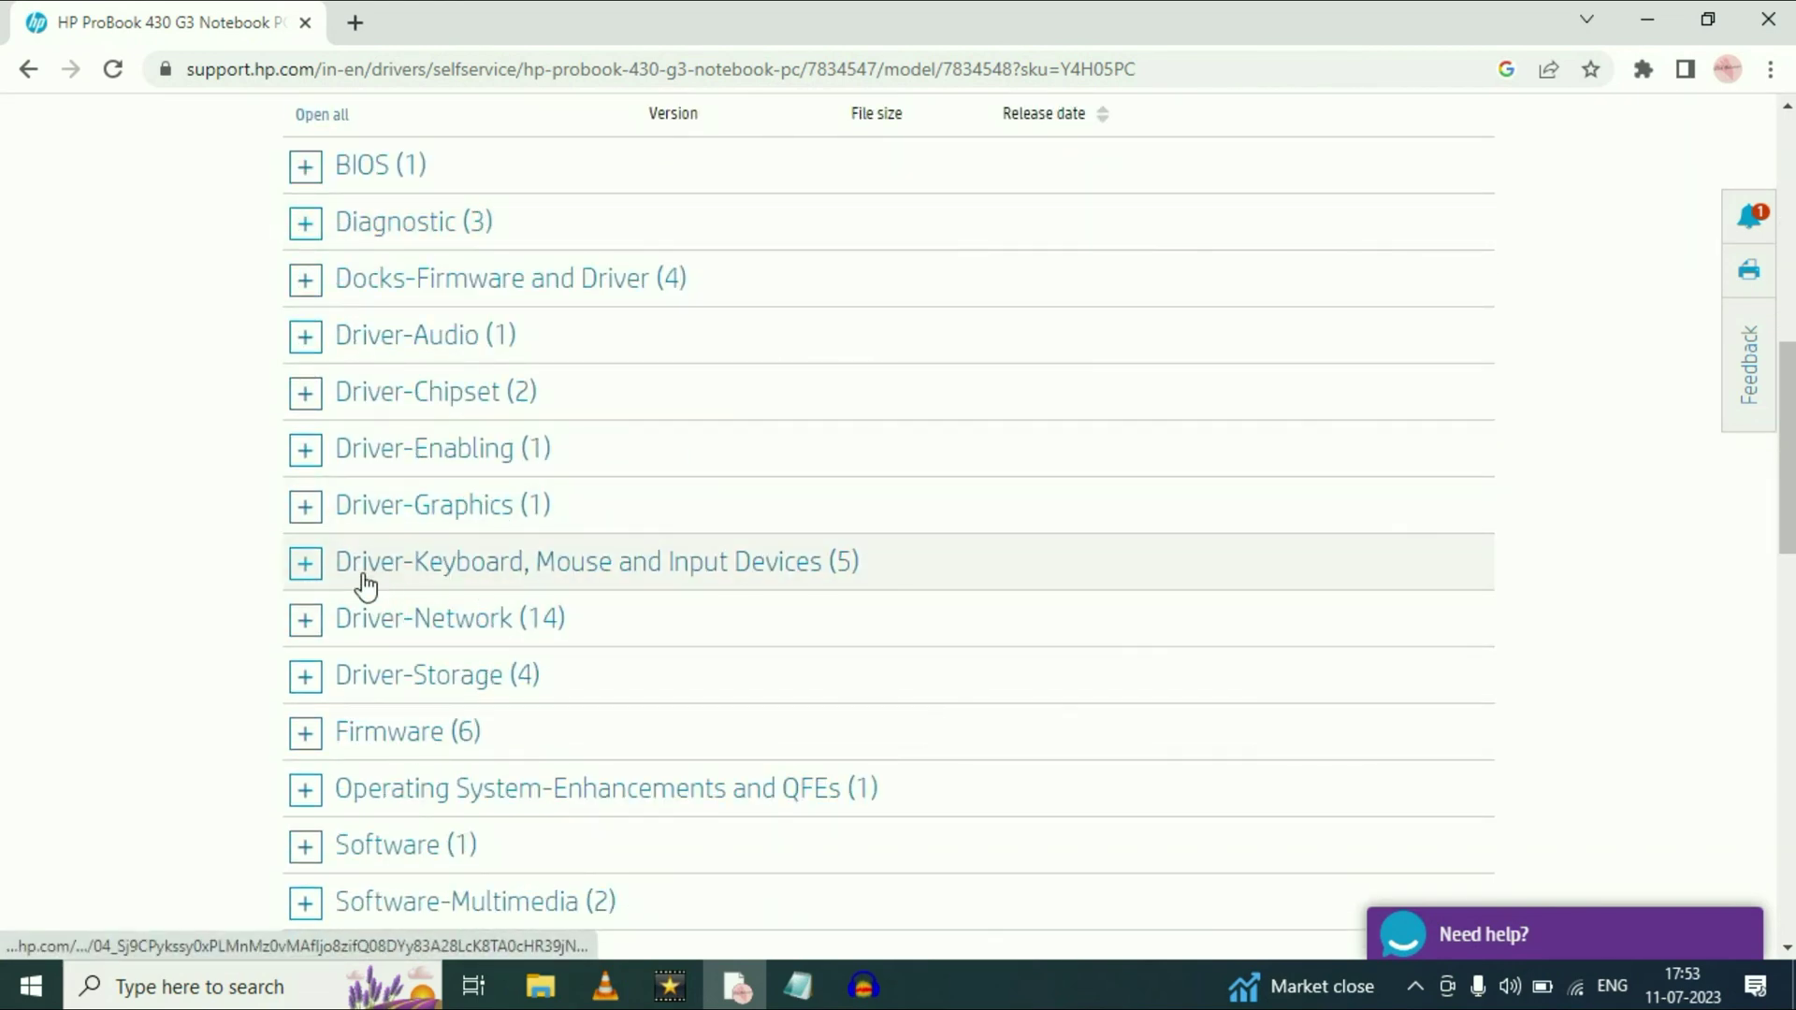
left_click(305, 573)
scroll(467, 519, "down", 2)
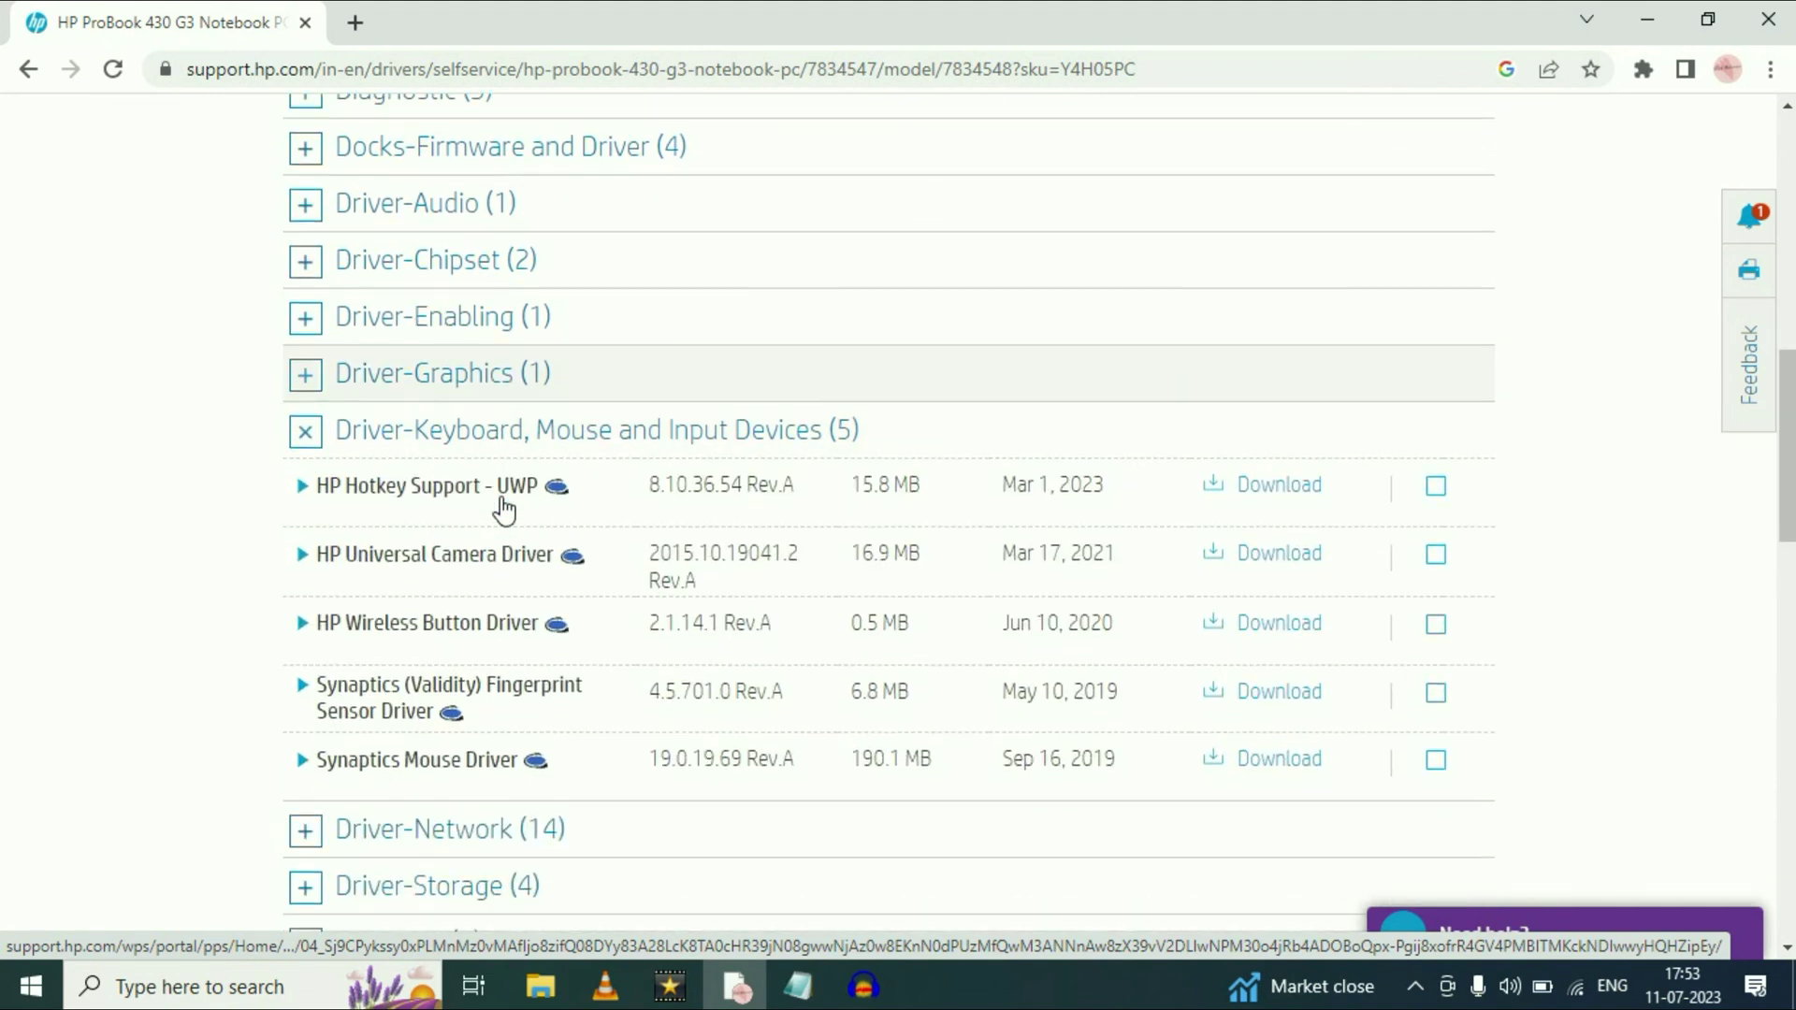
Download the HP Universal Camera Driver, declining the Download and Install Assistant in favour of manual download and installation
scroll(400, 489, "down", 1)
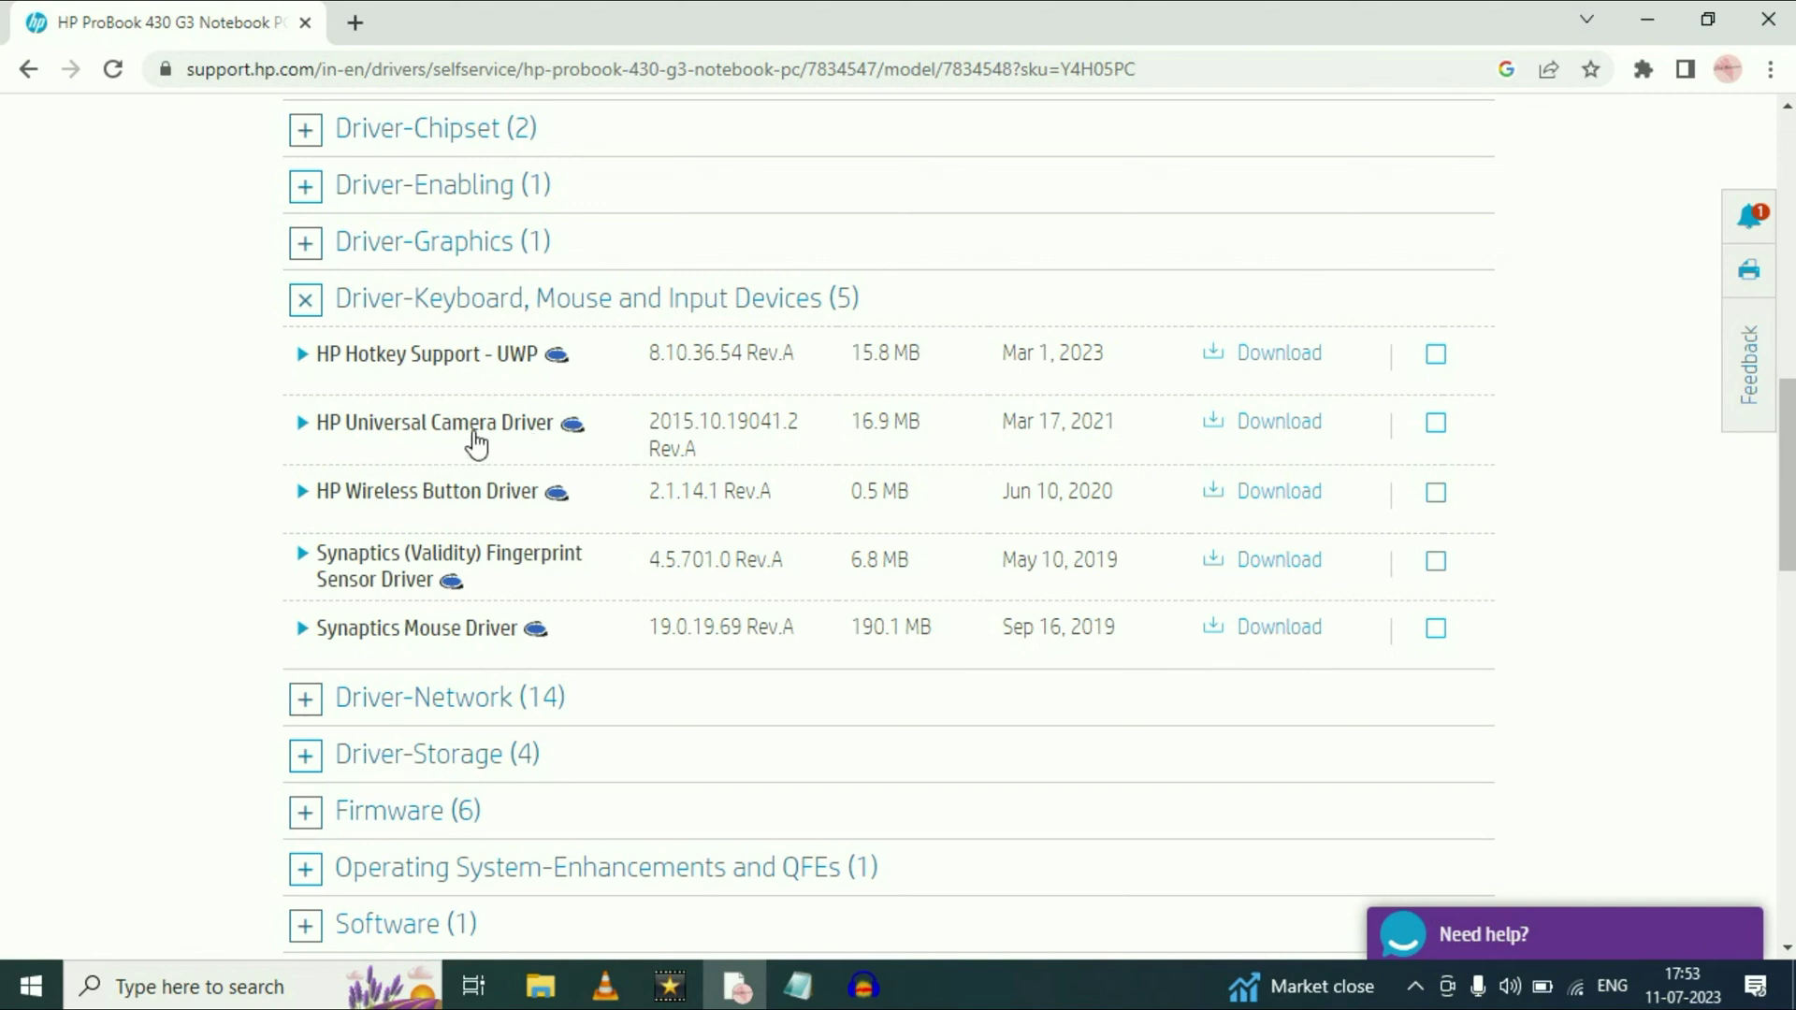
left_click(1279, 425)
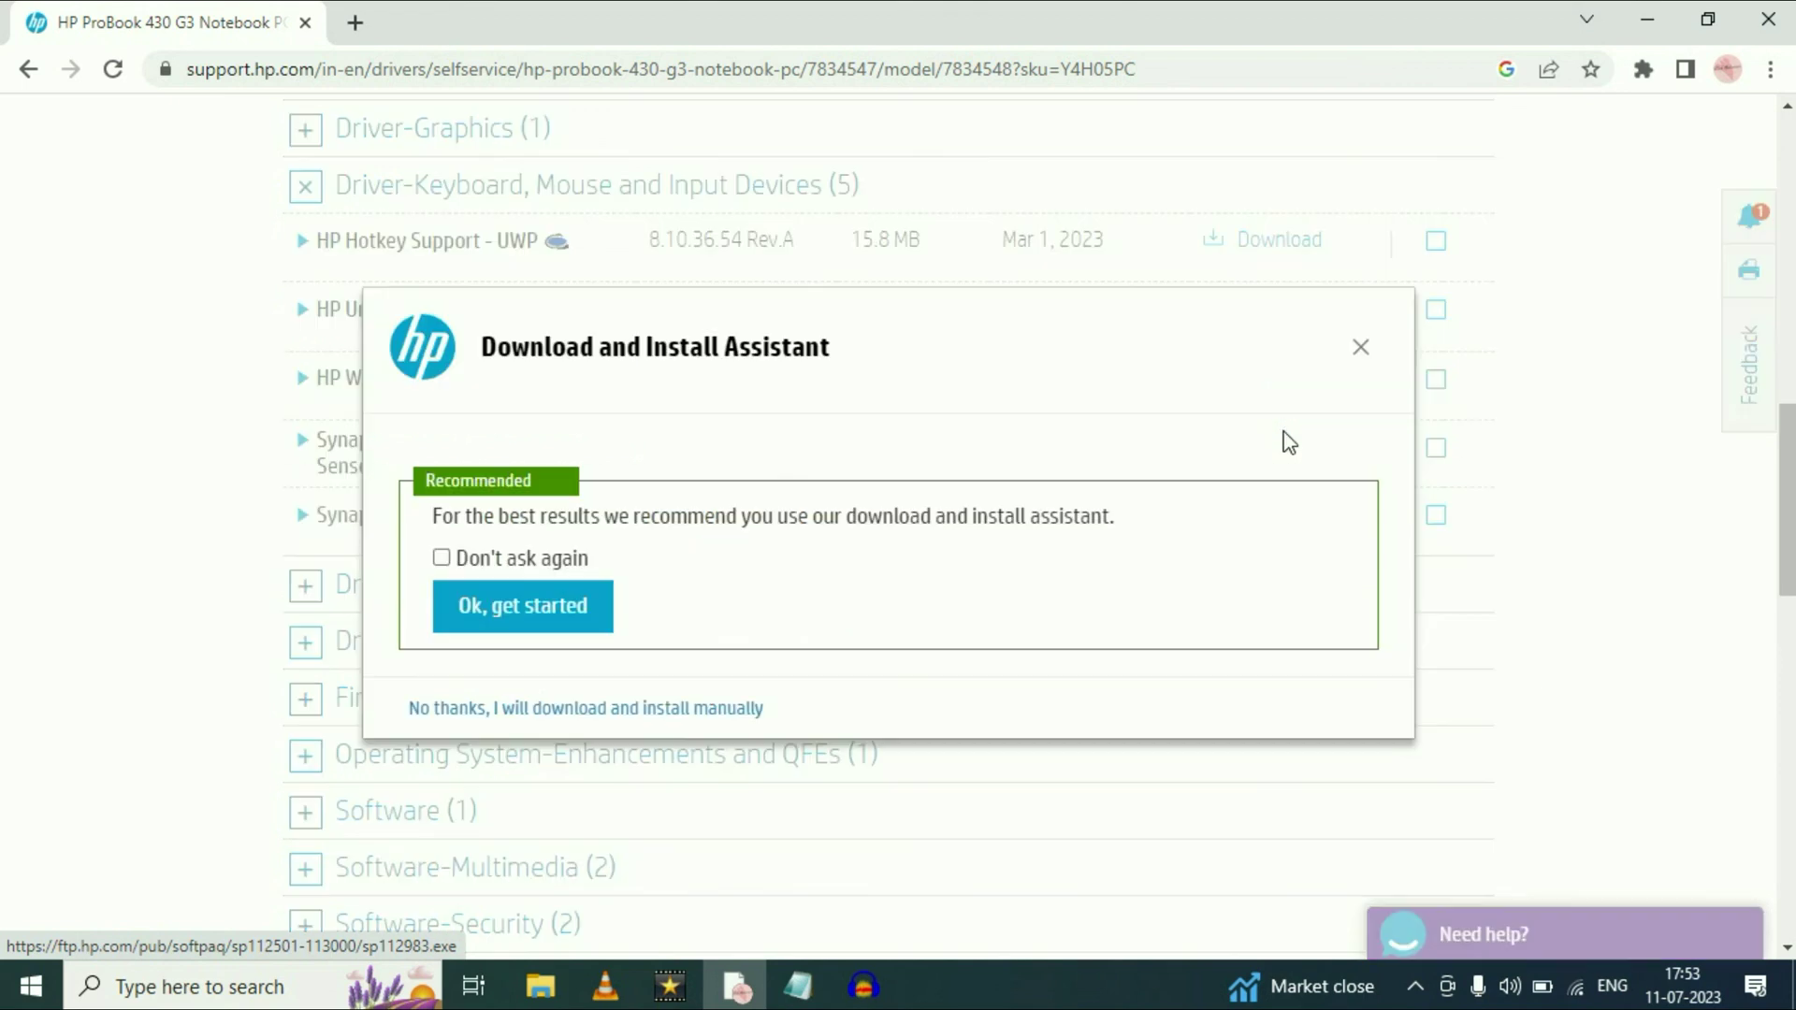
left_click(508, 710)
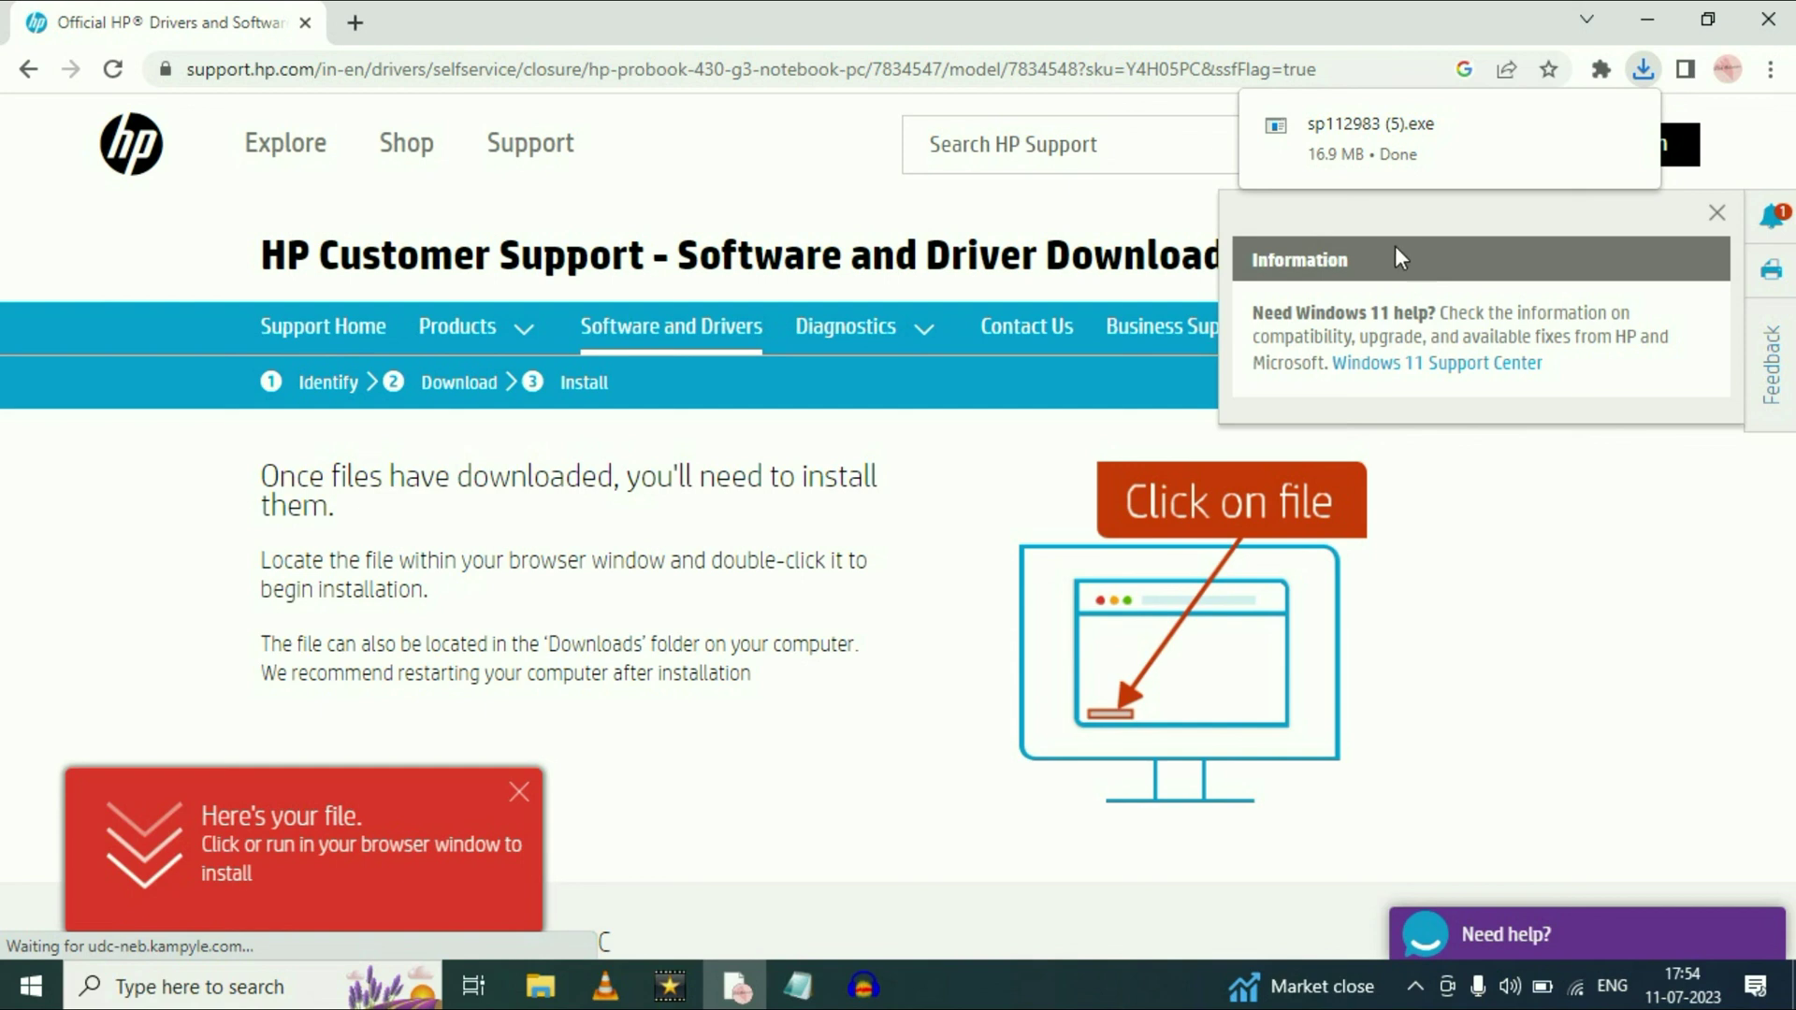
Install the HP Universal Camera Driver from the downloaded sp112983 (5).exe, accepting the license agreement, and minimize the browser to show the desktop
mouse_move(1326, 176)
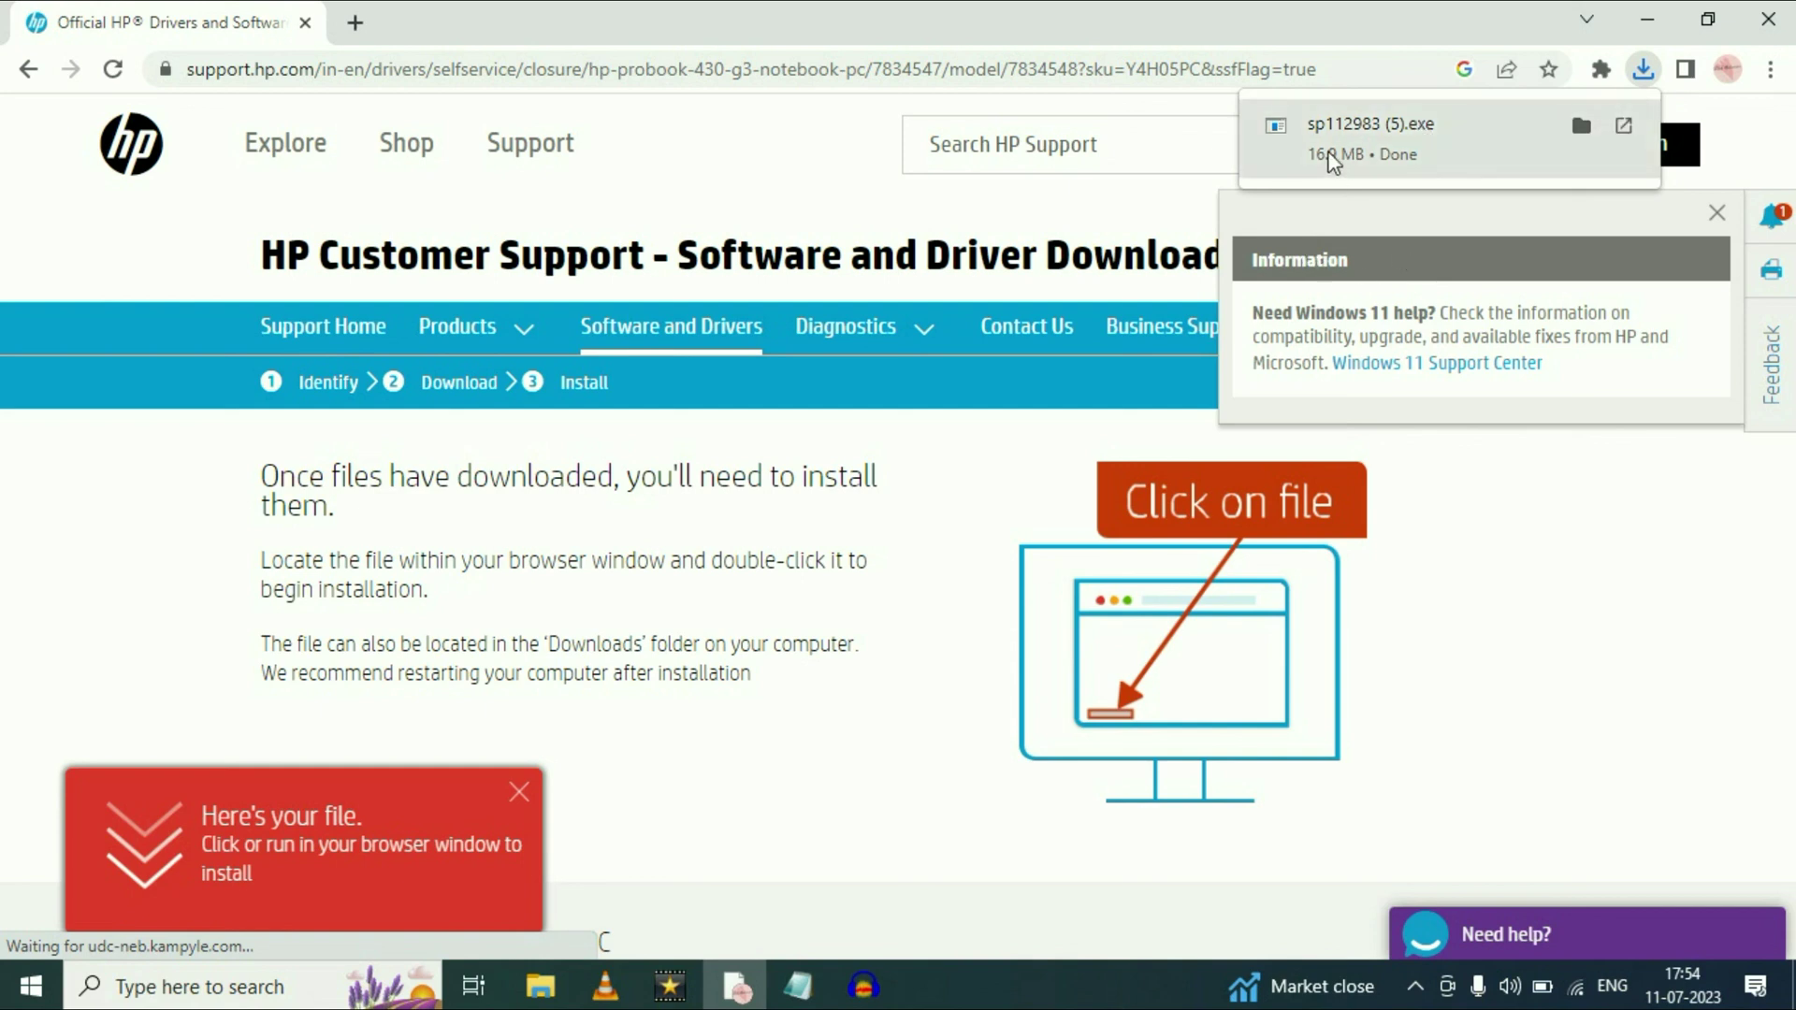
left_click(1384, 140)
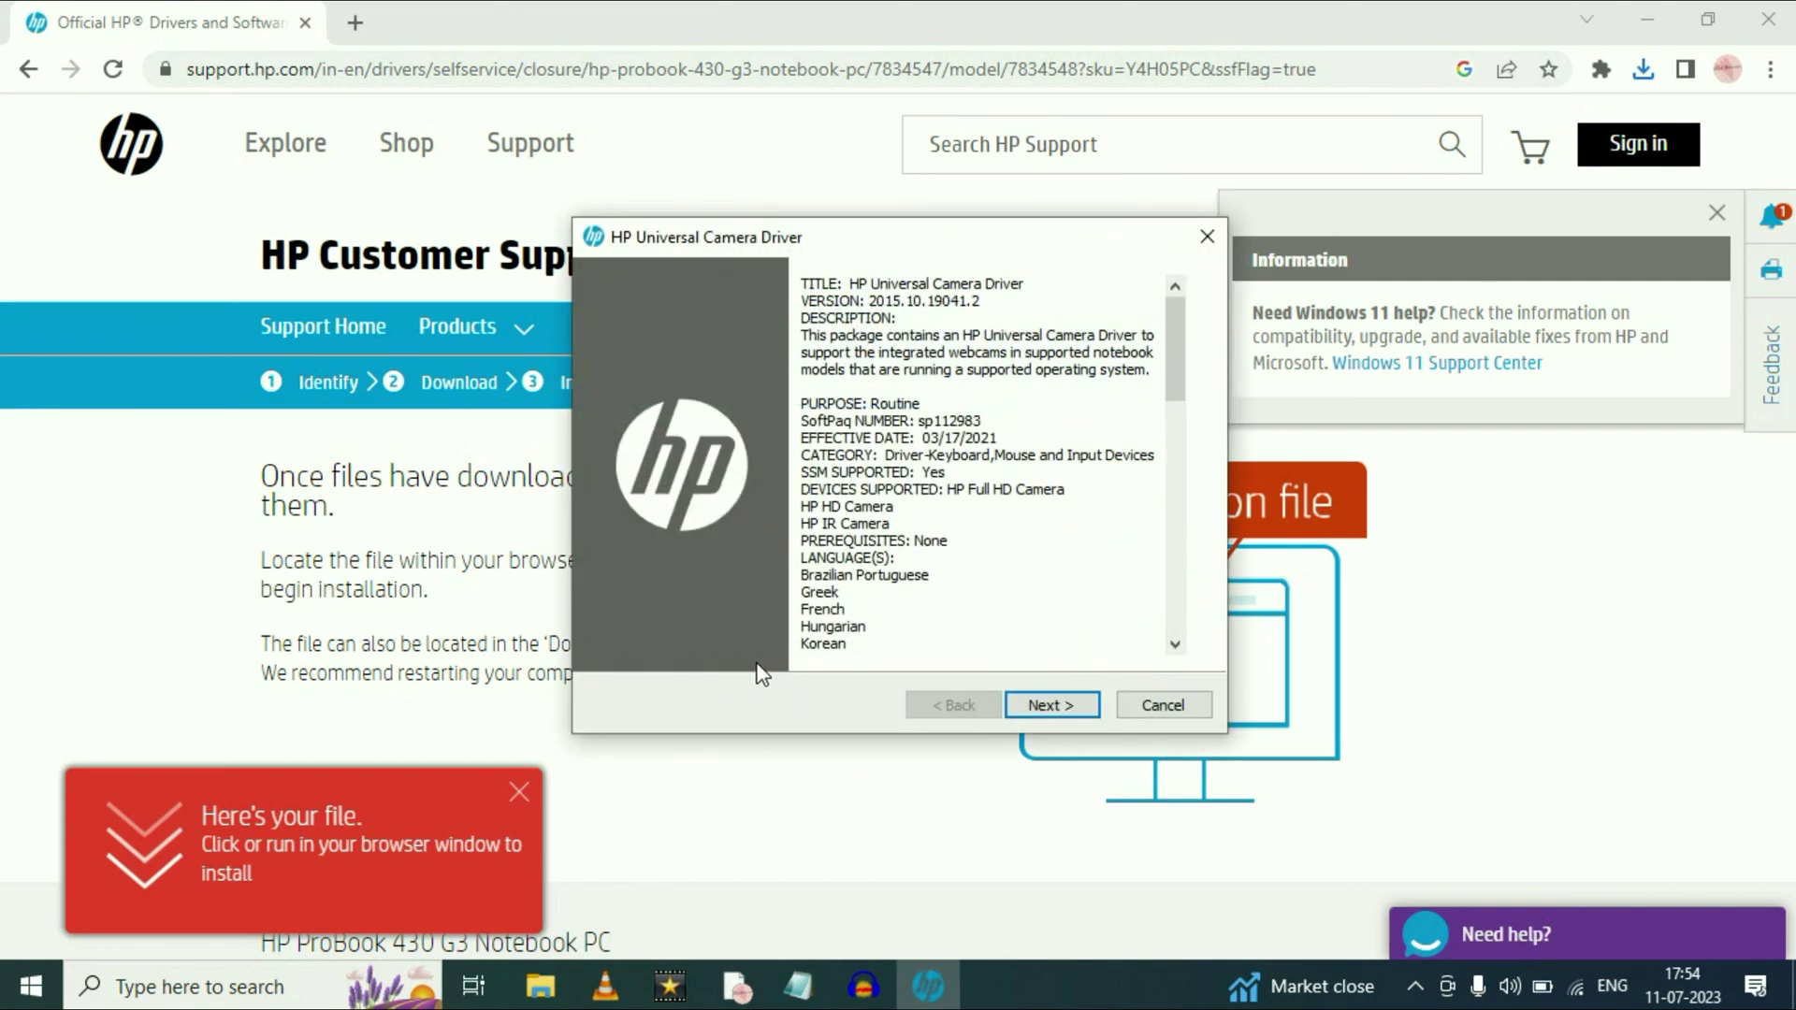
left_click(1040, 700)
left_click(767, 614)
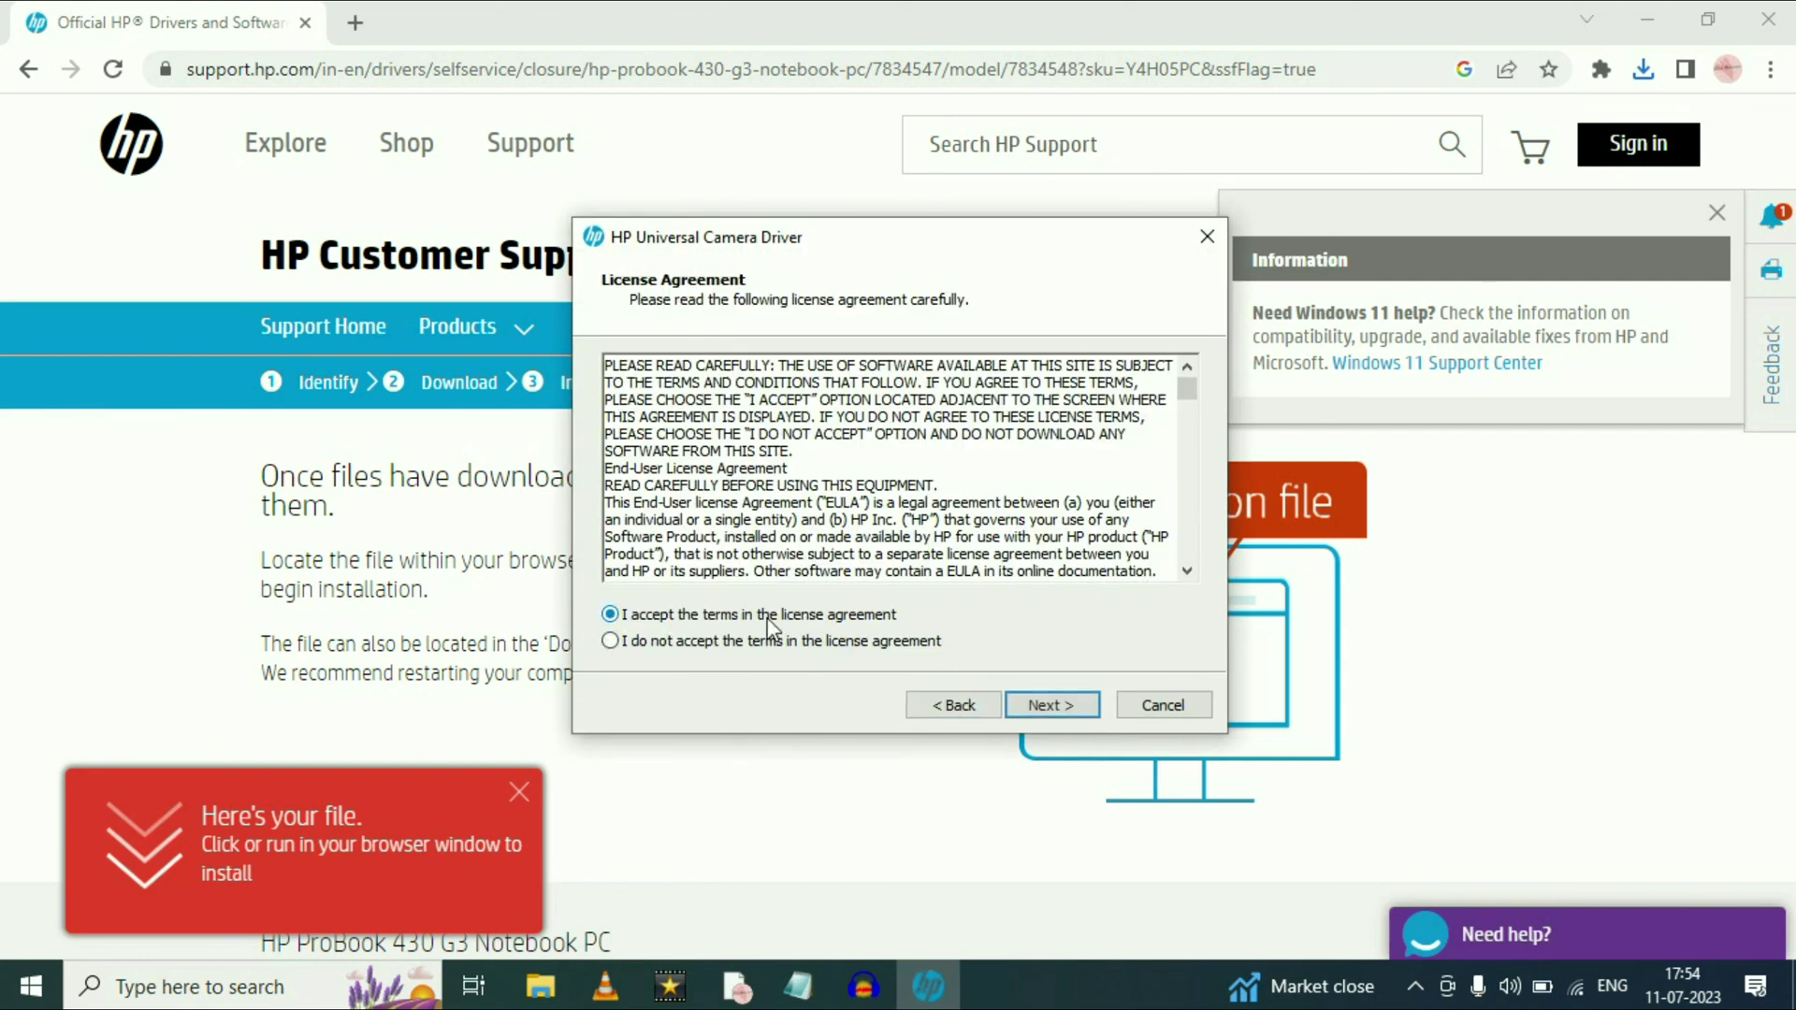
left_click(1042, 705)
left_click(1040, 708)
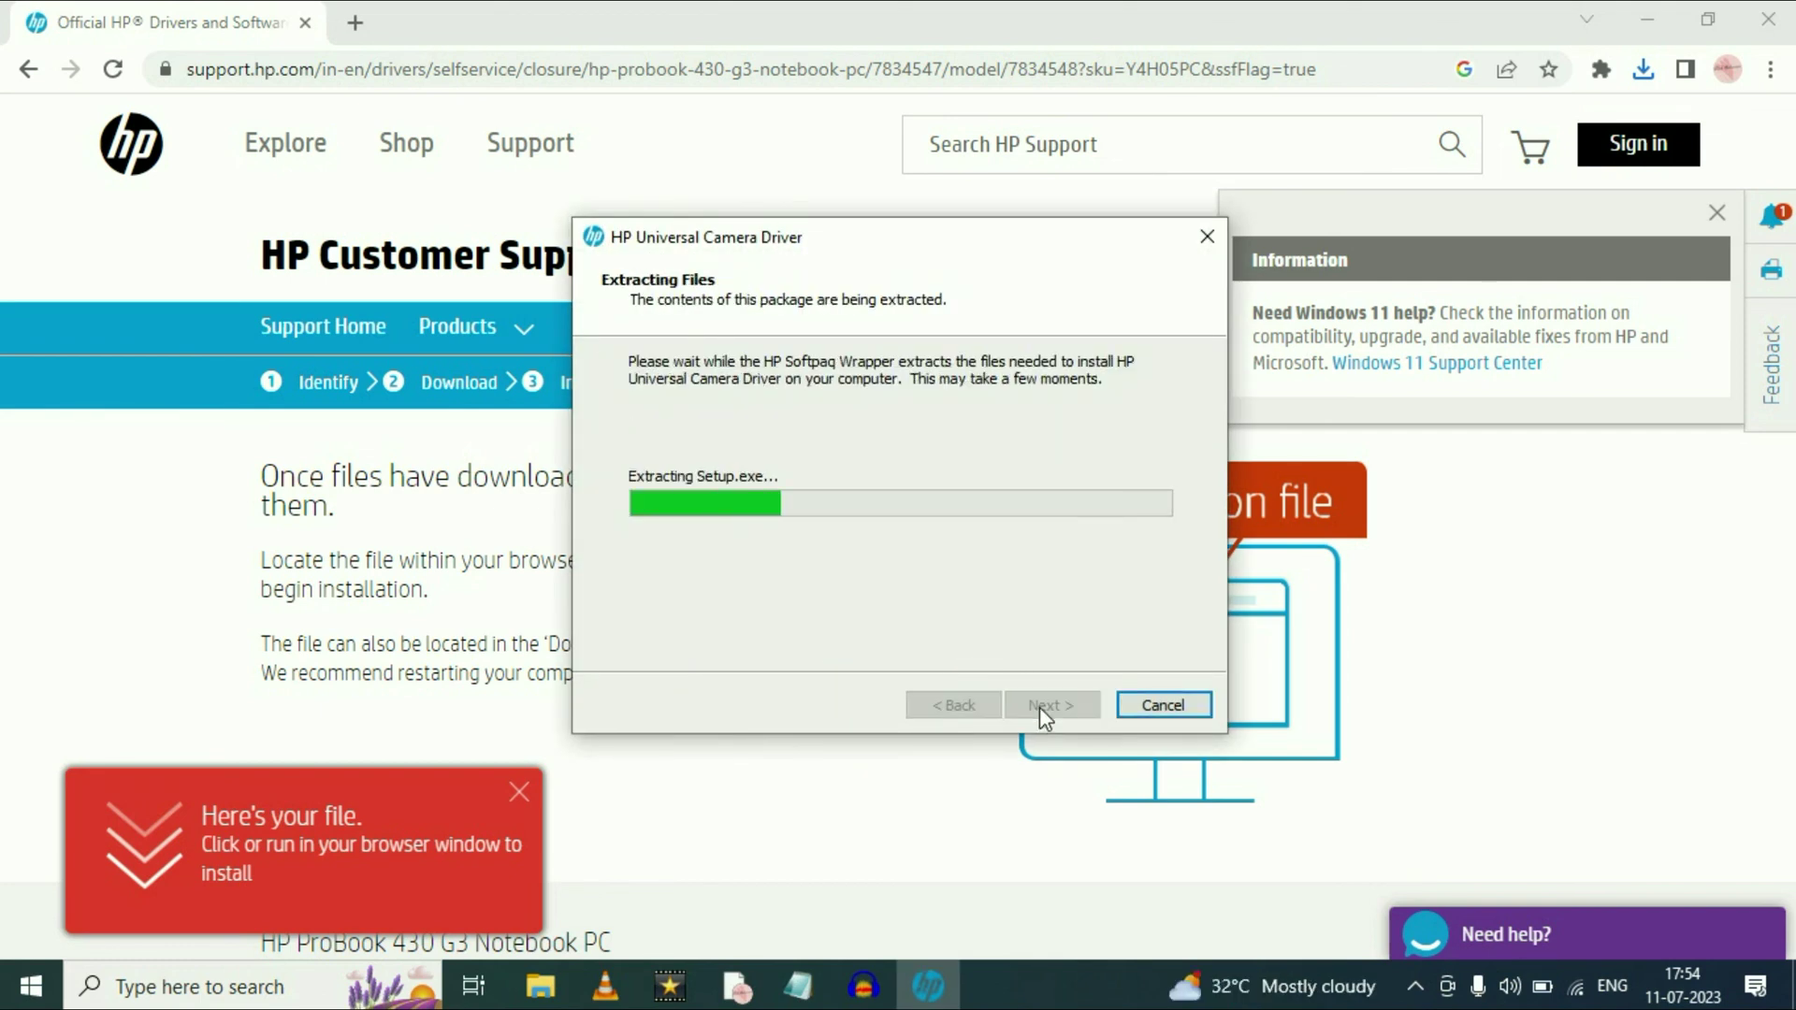
left_click(1046, 705)
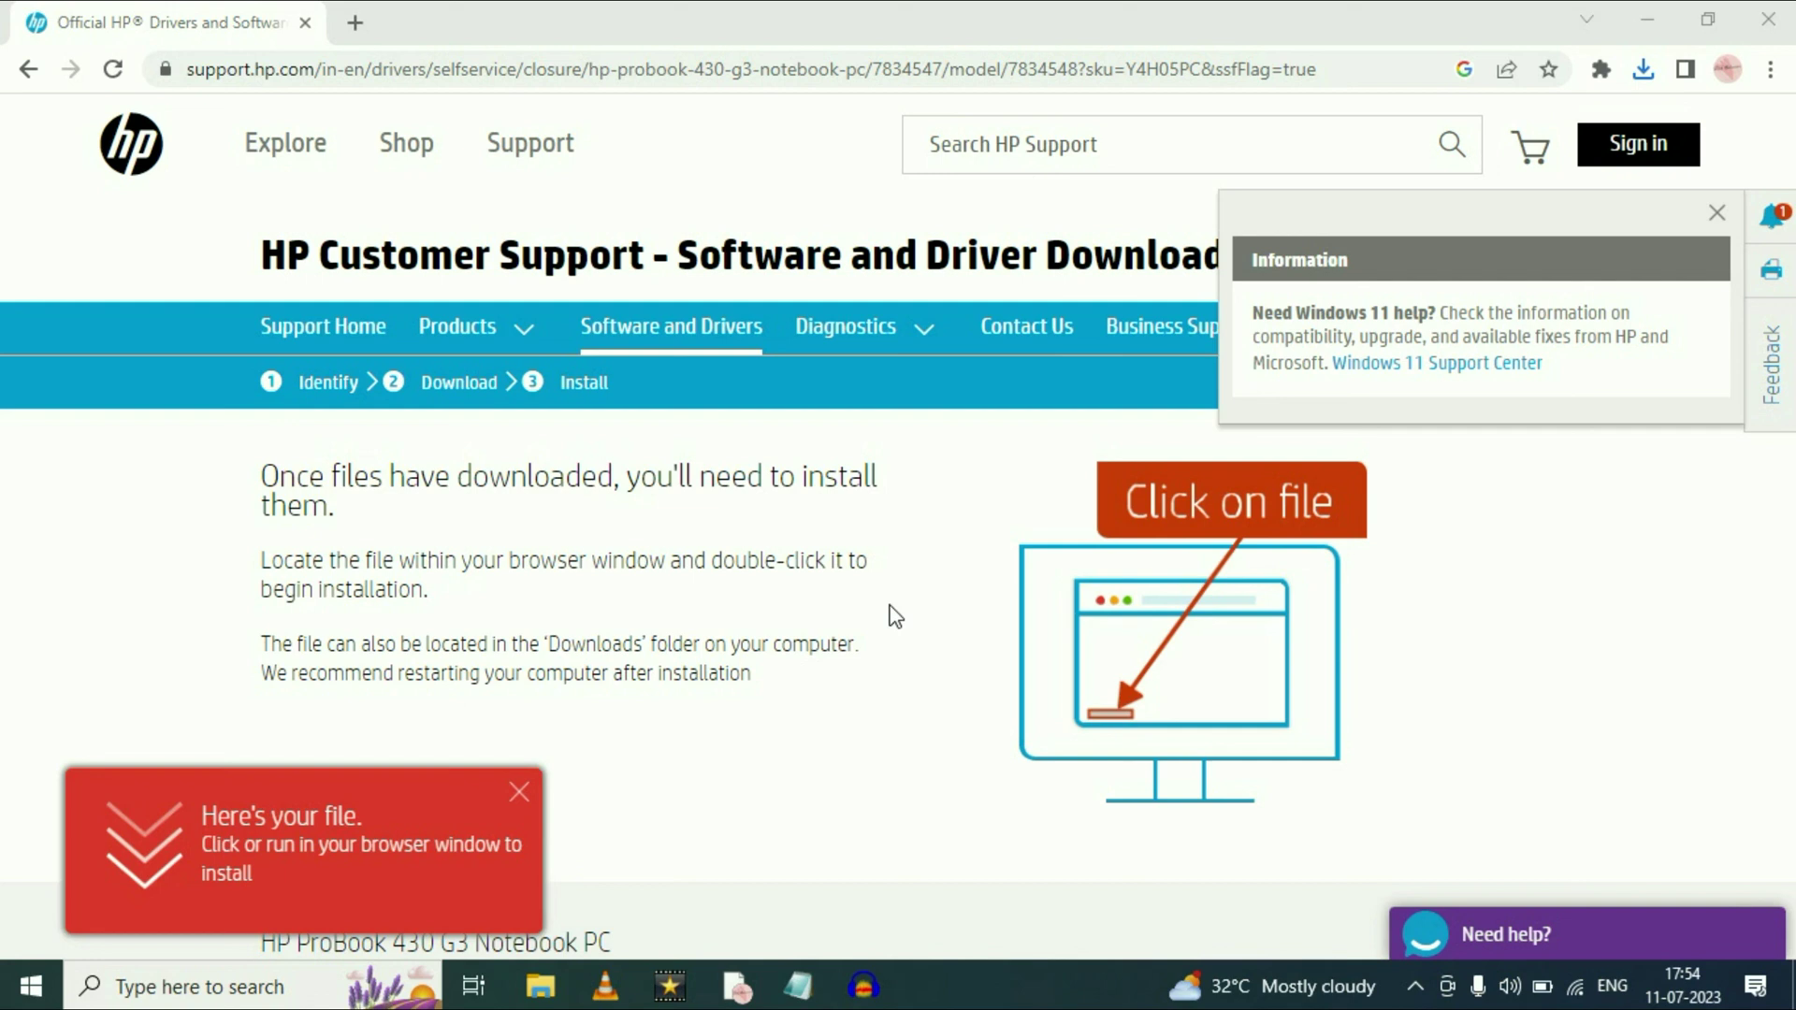
left_click(1647, 20)
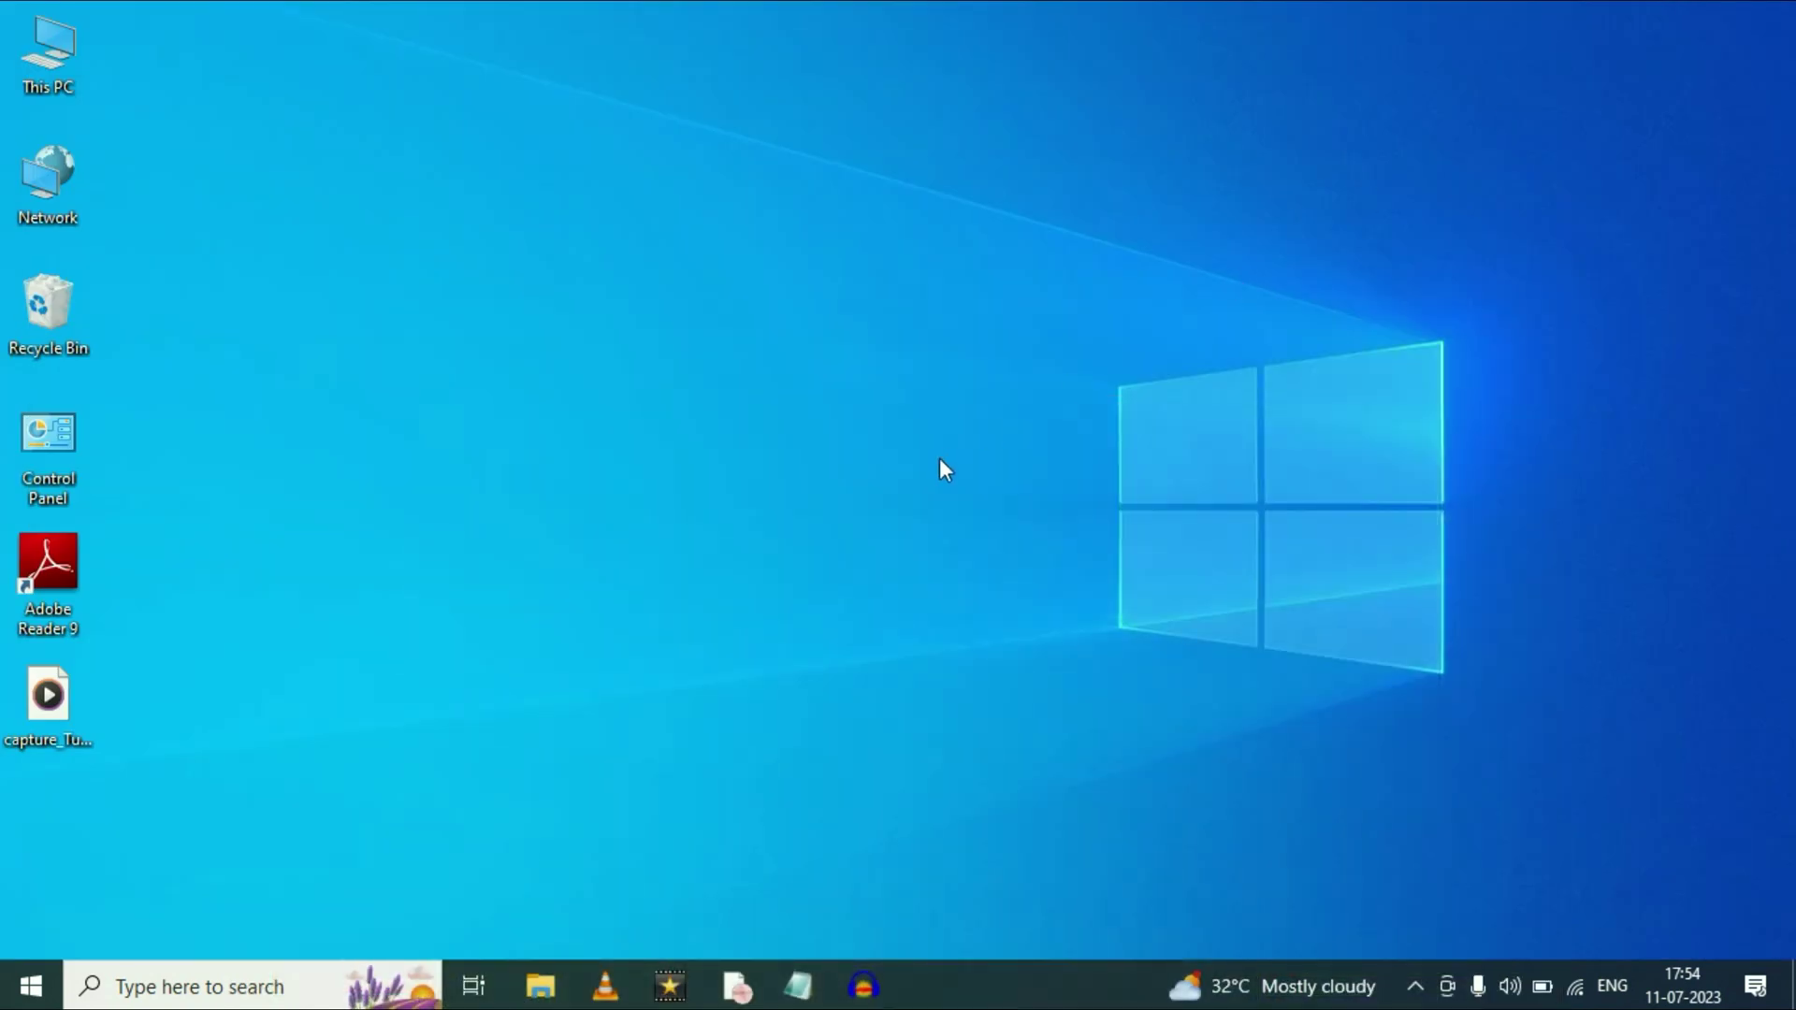